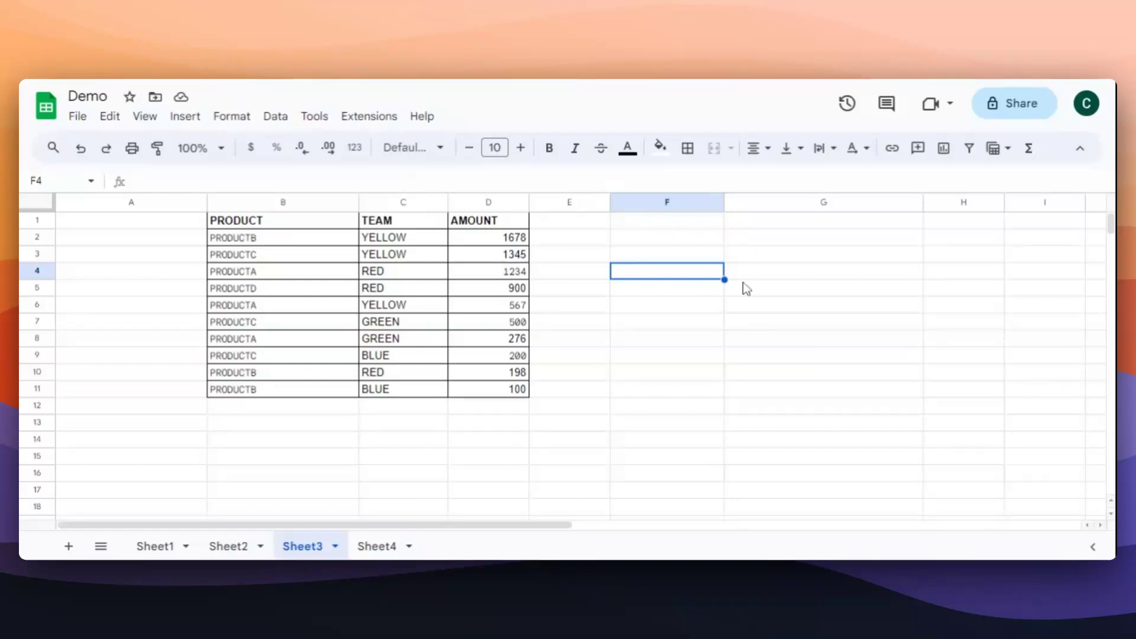
# Enter the header 'SALES MAN' in A1 and begin the first salesman name in A2
pyautogui.scroll(-1, 745, 289)
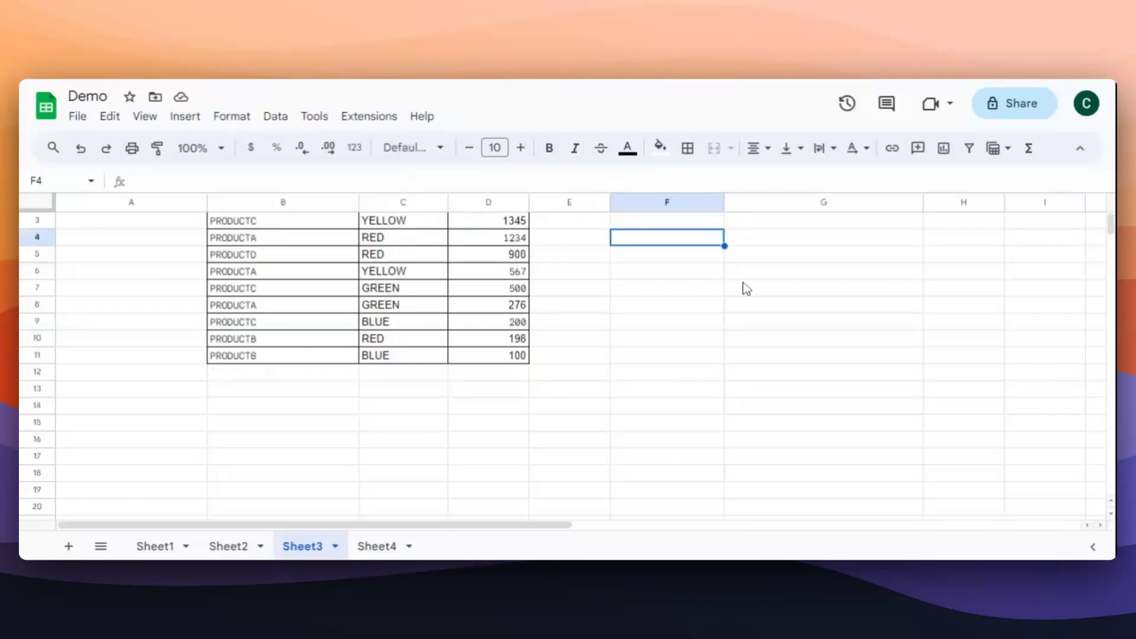
pyautogui.scroll(1, 746, 289)
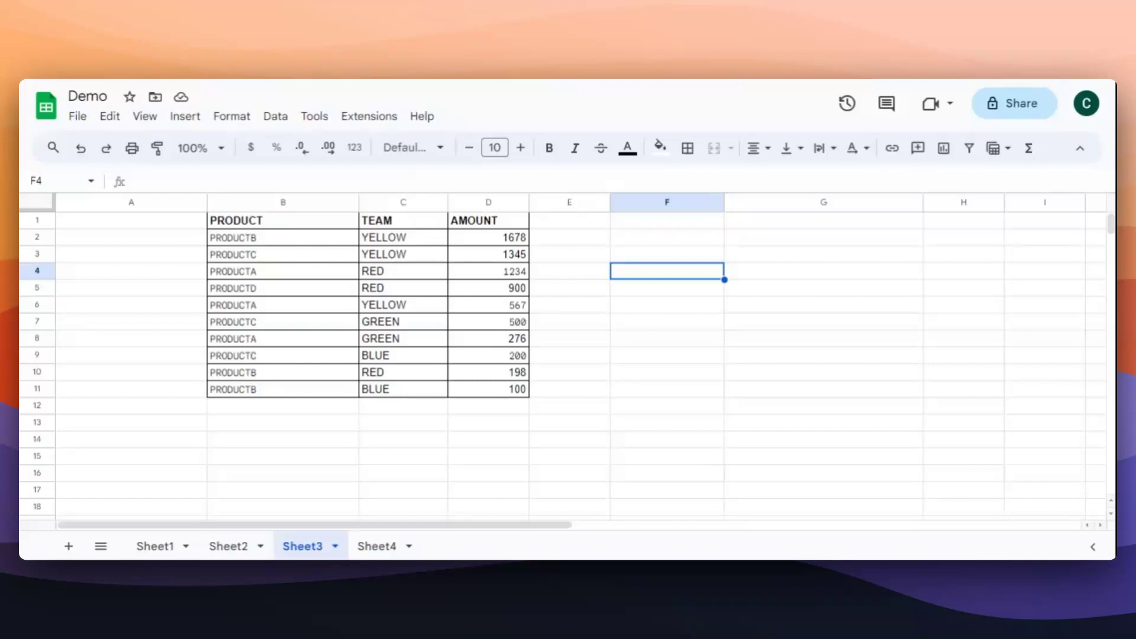
pyautogui.click(539, 445)
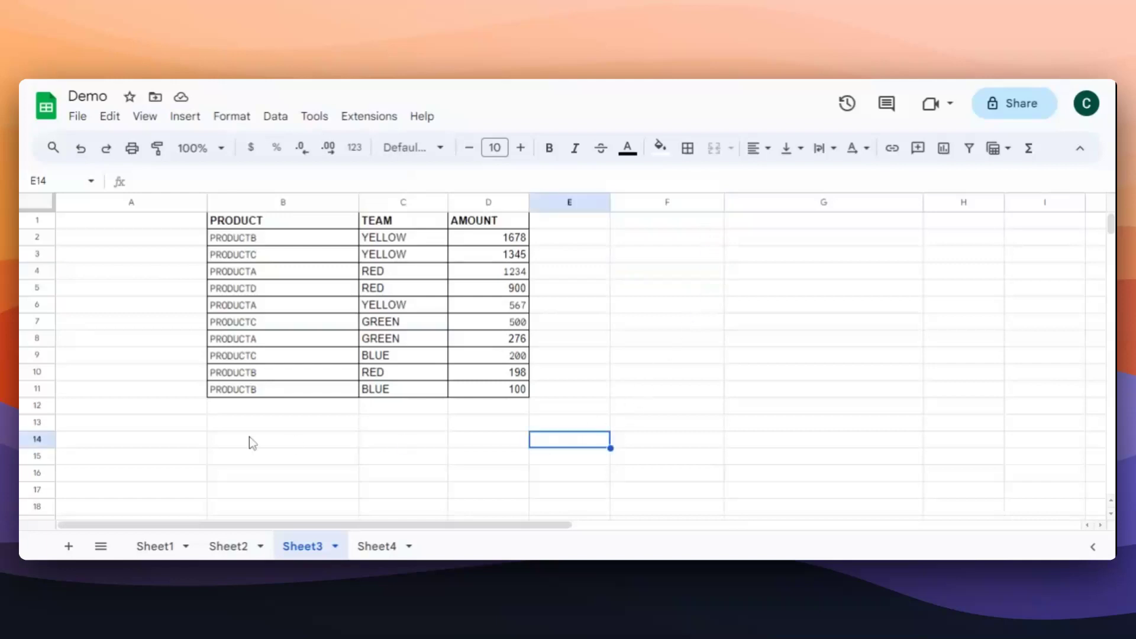
pyautogui.moveTo(249, 424); pyautogui.dragTo(519, 233)
pyautogui.click(638, 256)
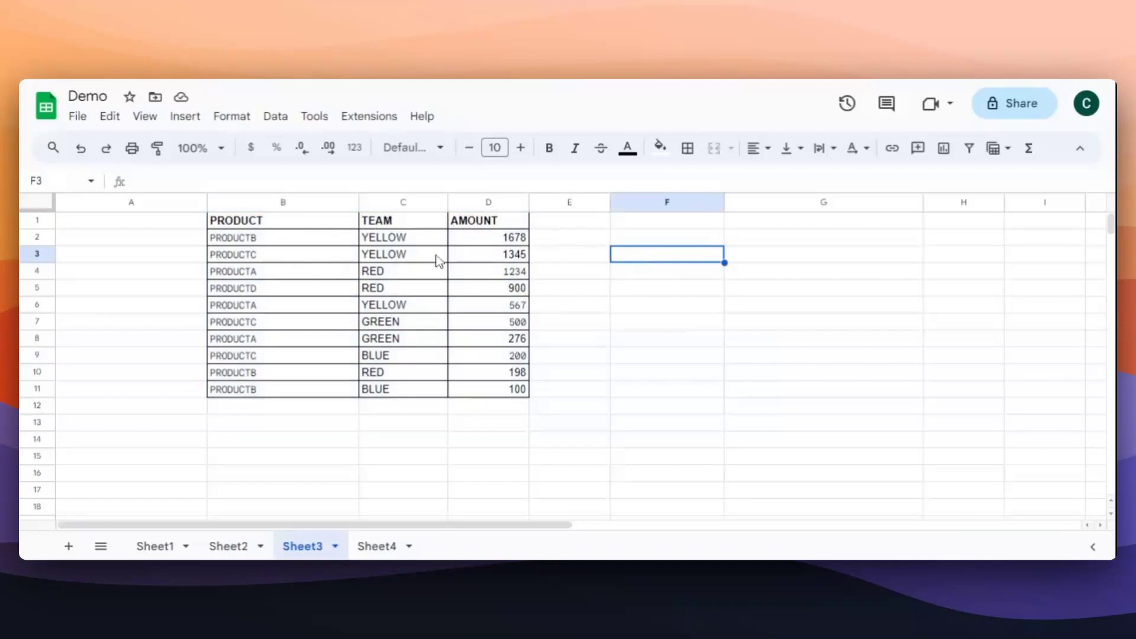
pyautogui.click(147, 226)
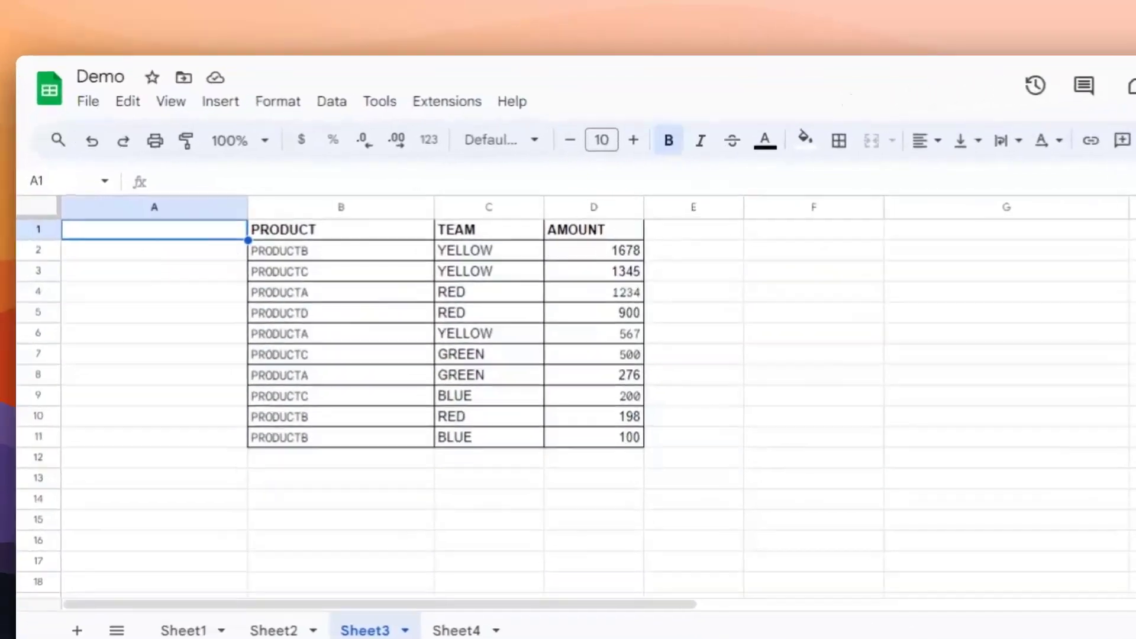
pyautogui.write('SALESMAN')
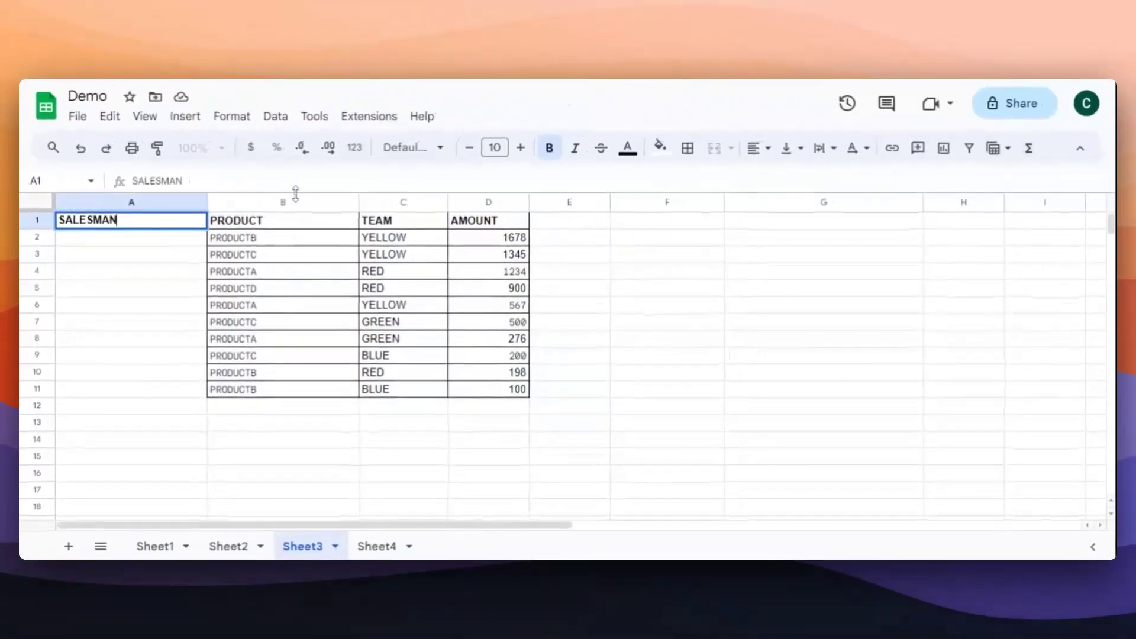
pyautogui.click(93, 220)
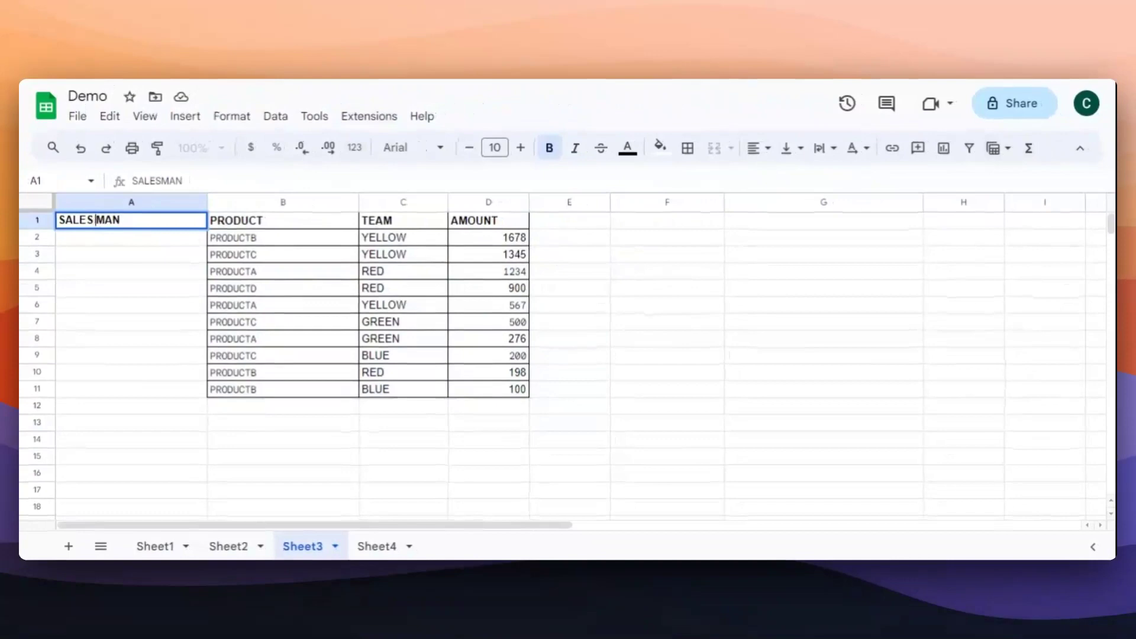
pyautogui.click(118, 242)
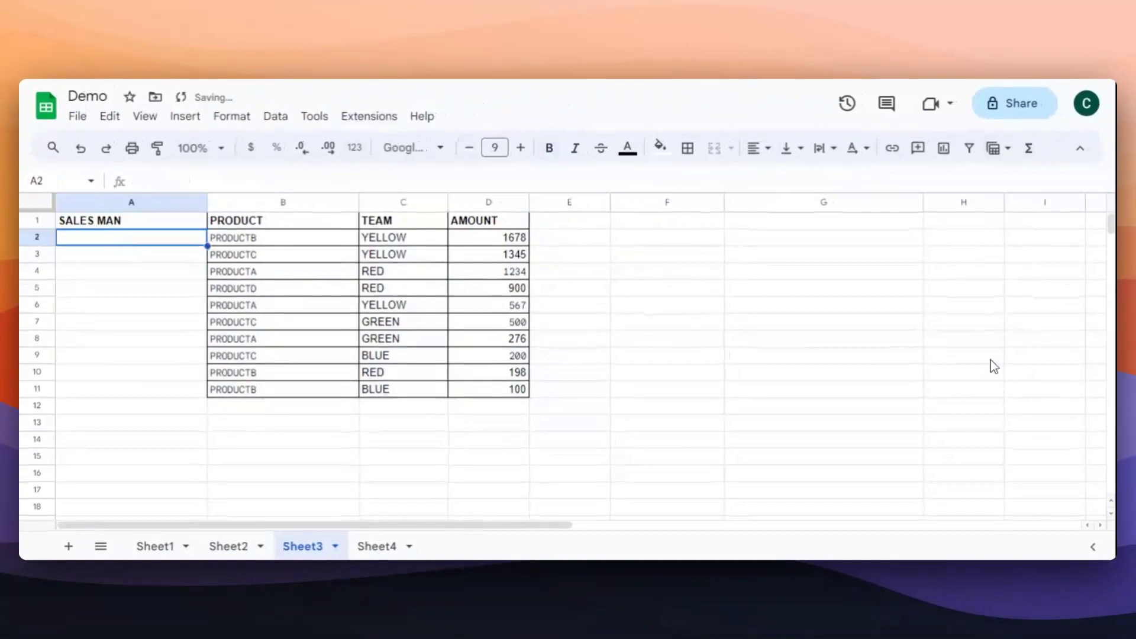
pyautogui.write('M')
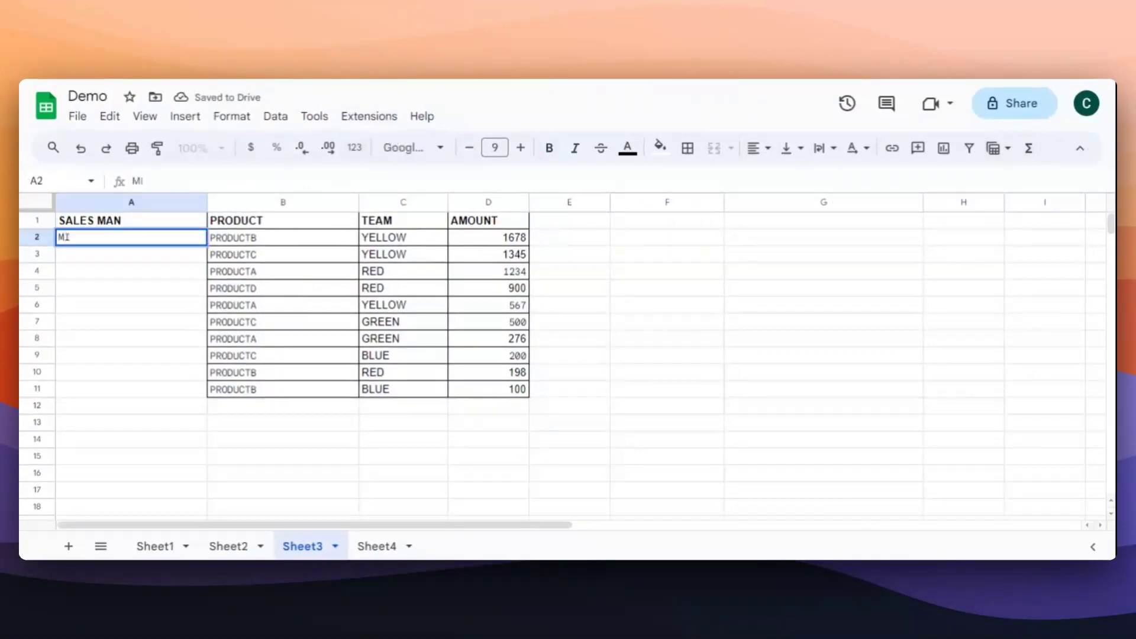
pyautogui.write('ike')
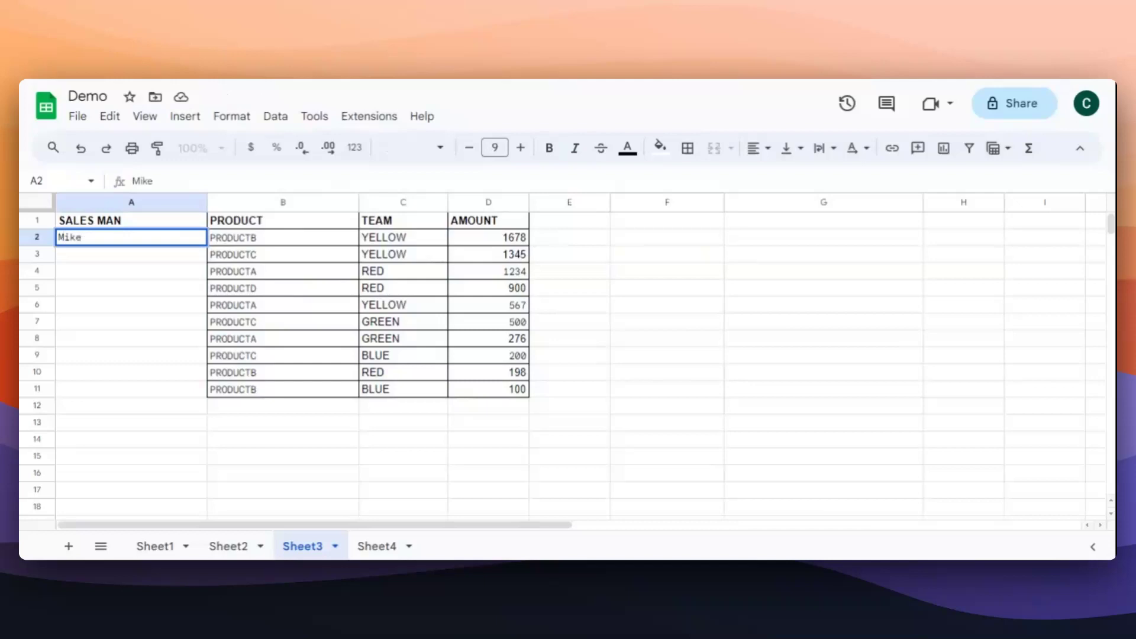
# Enter salesman names in A2 through A6, correcting the misspelled name in A4
pyautogui.press('Return')
pyautogui.write('Lily')
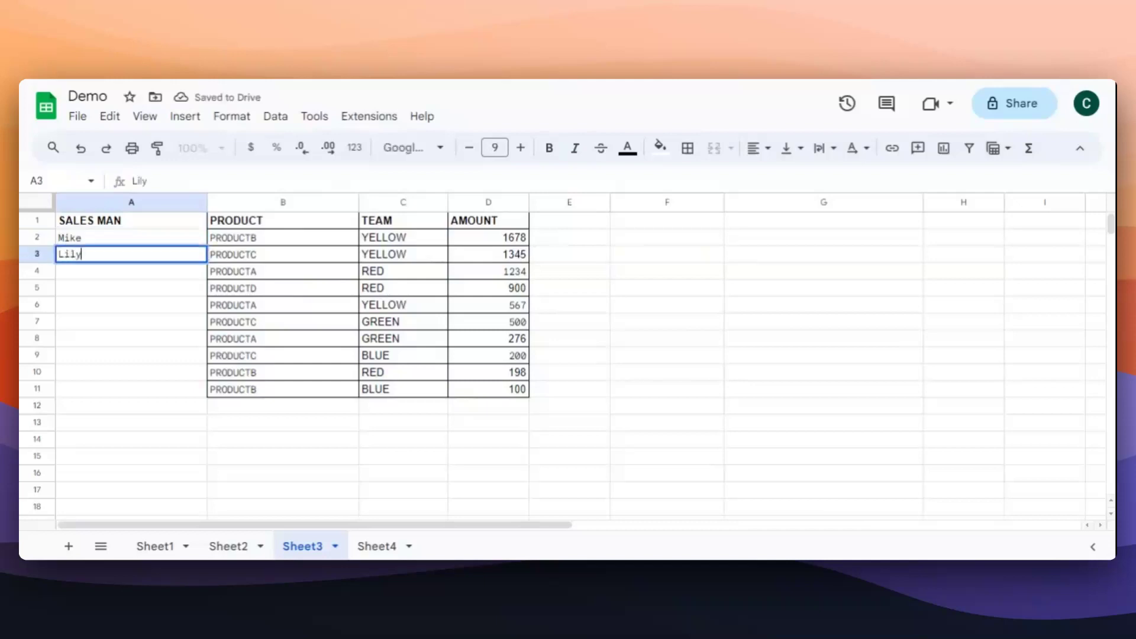
pyautogui.press('Return')
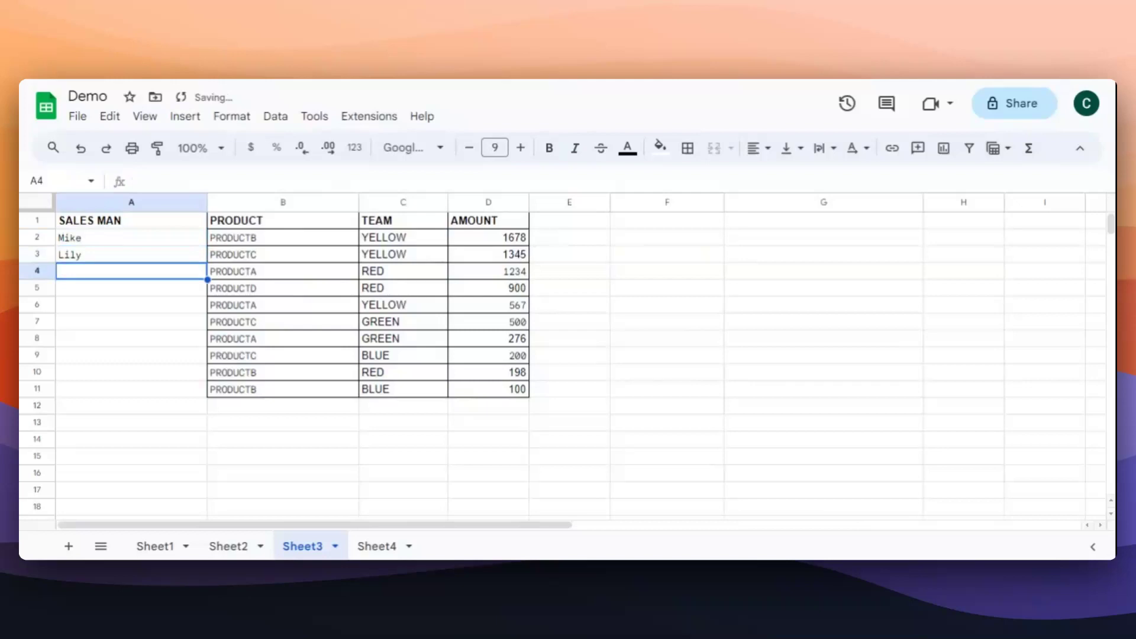
pyautogui.write('Suzy')
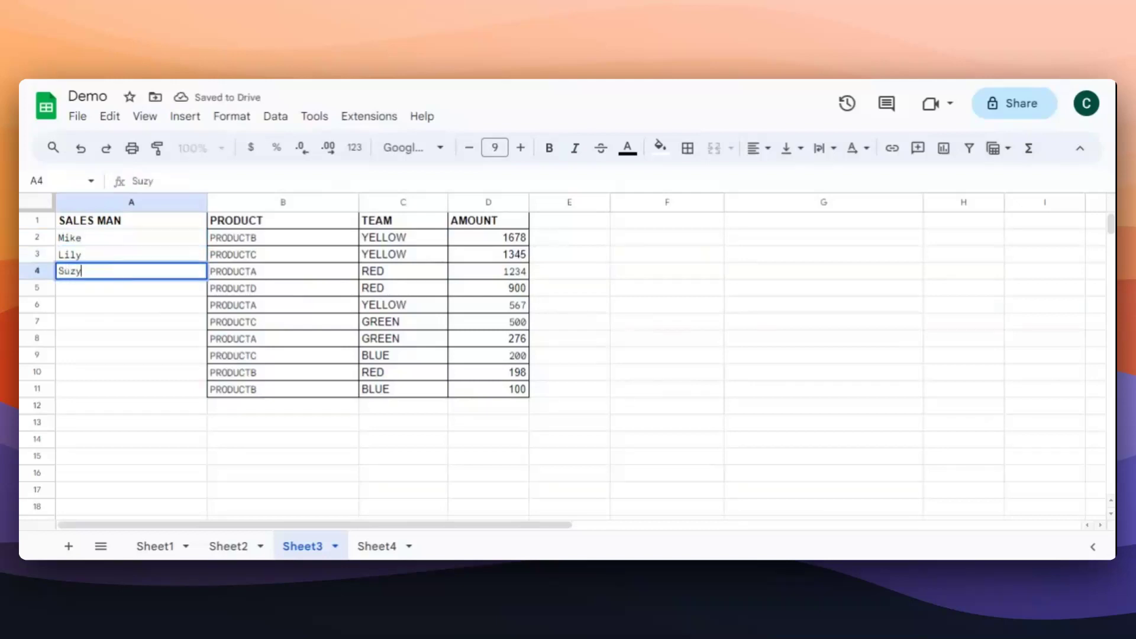
pyautogui.press('BackSpace')
pyautogui.write('i')
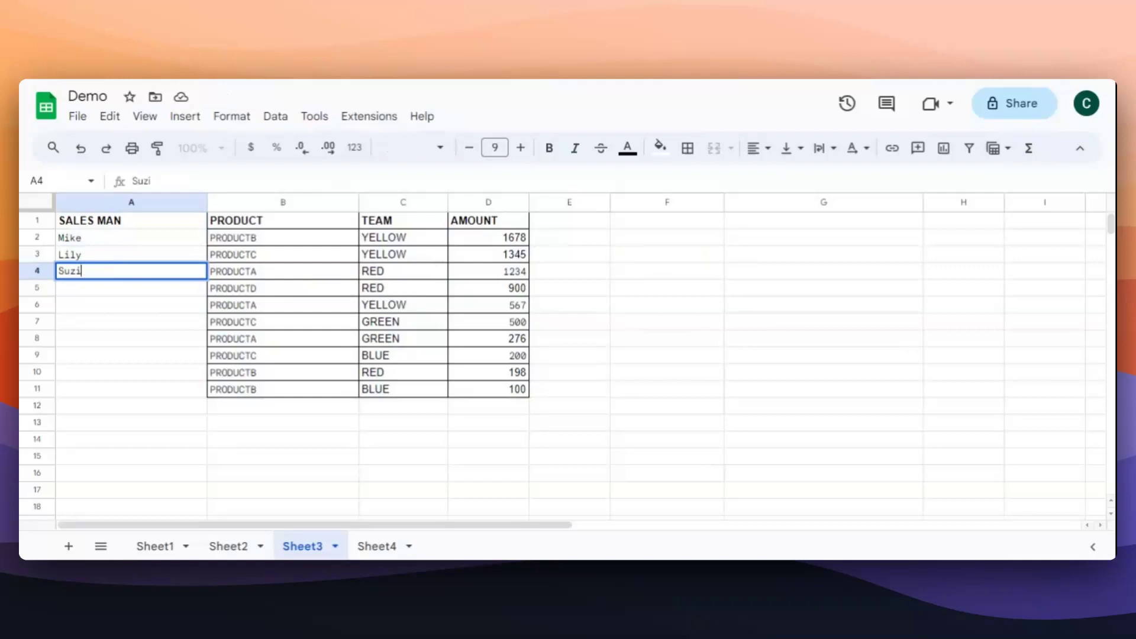
pyautogui.press('Return')
pyautogui.write('Vernnika')
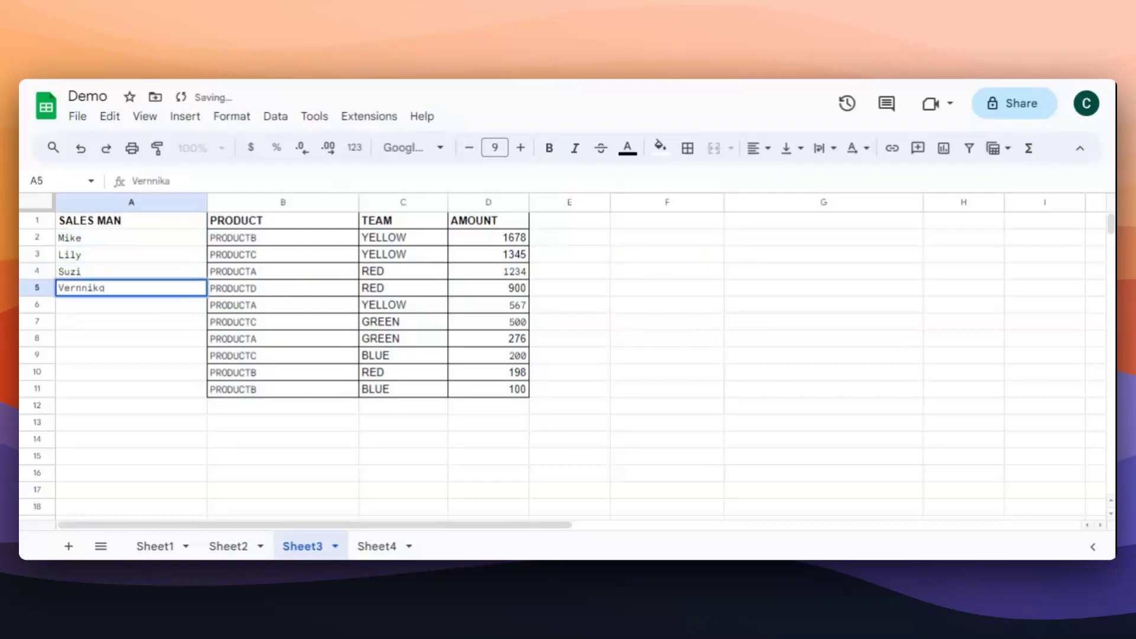
pyautogui.press('Return')
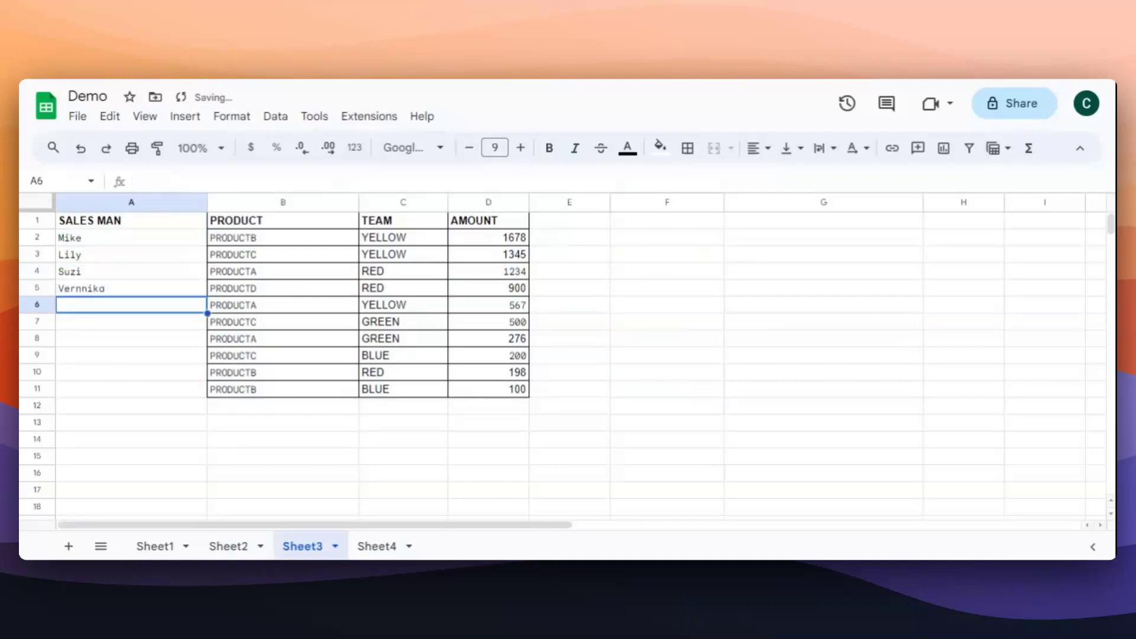
pyautogui.write('P')
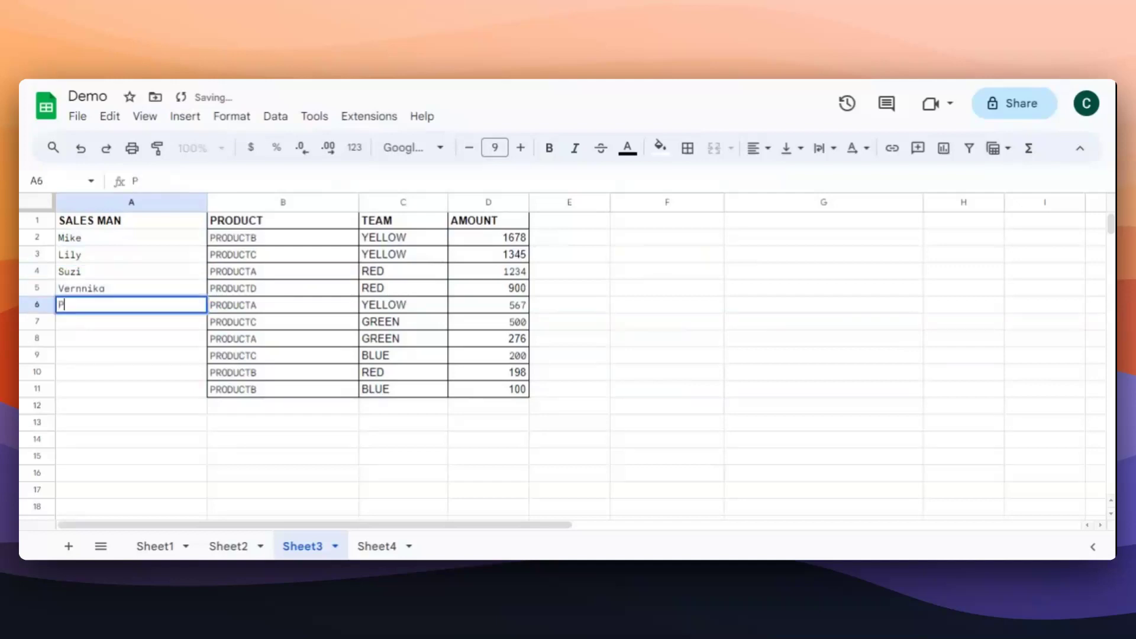
pyautogui.write('atrick')
pyautogui.press('Return')
# Enter the remaining salesman names in A7 through A11
pyautogui.write('Adam')
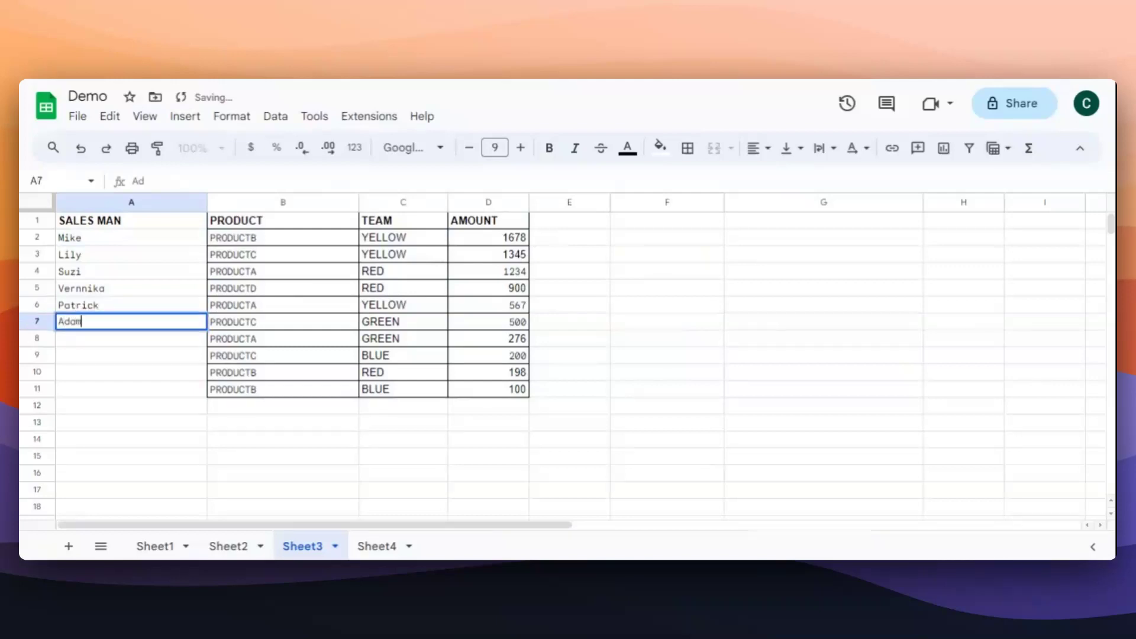
pyautogui.press('Return')
pyautogui.write('Bob')
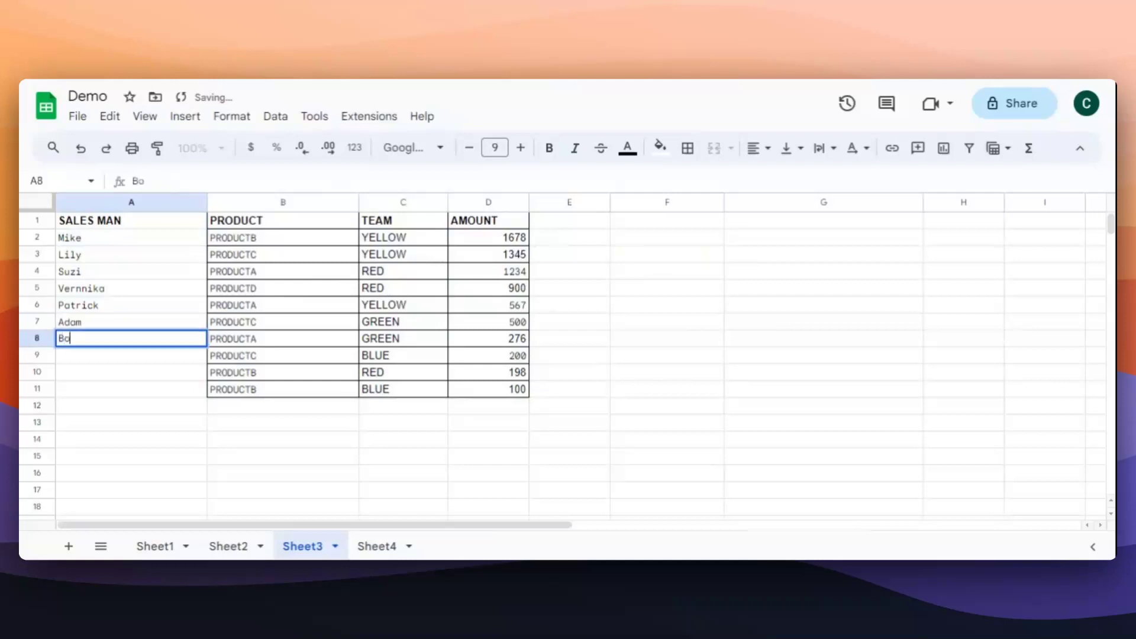
pyautogui.press('Return')
pyautogui.write('Tom')
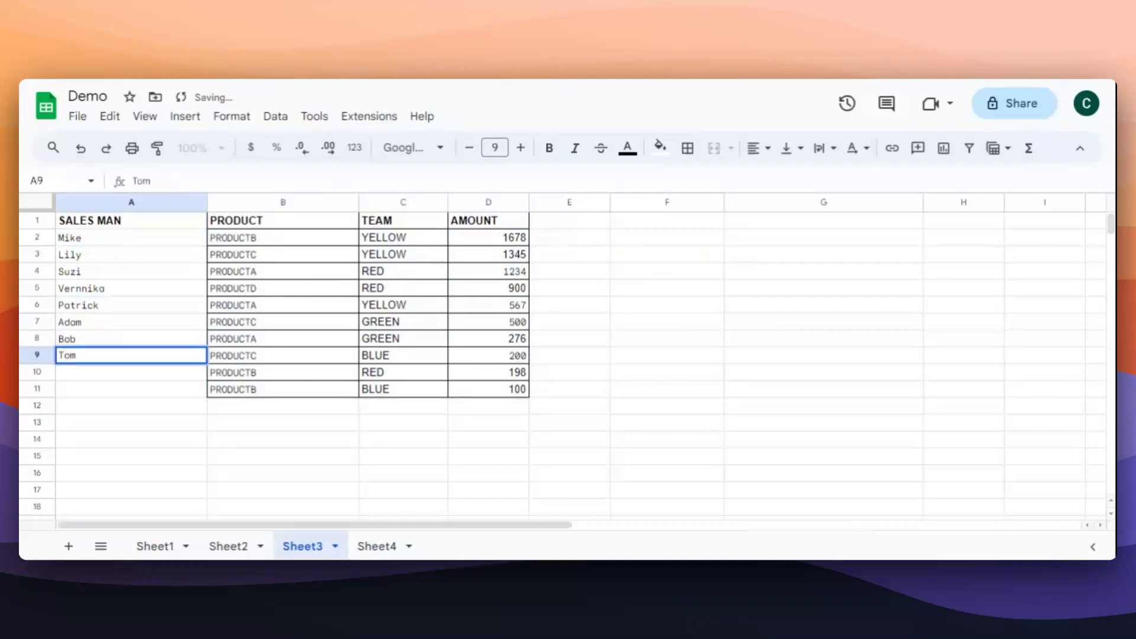
pyautogui.press('Return')
pyautogui.write('Rick')
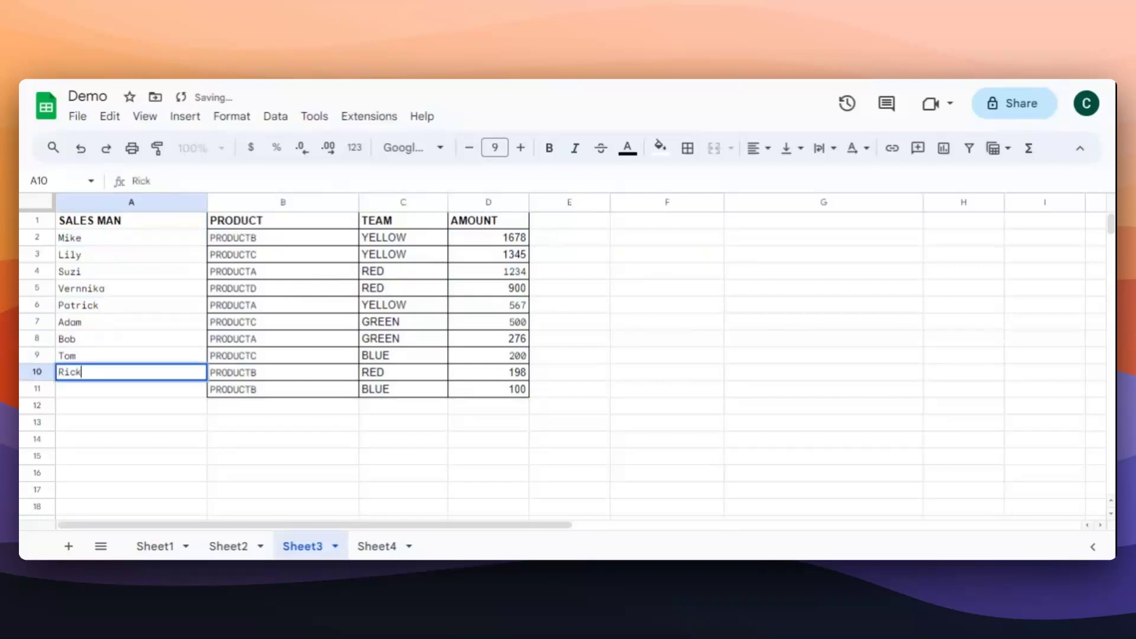
pyautogui.press('Return')
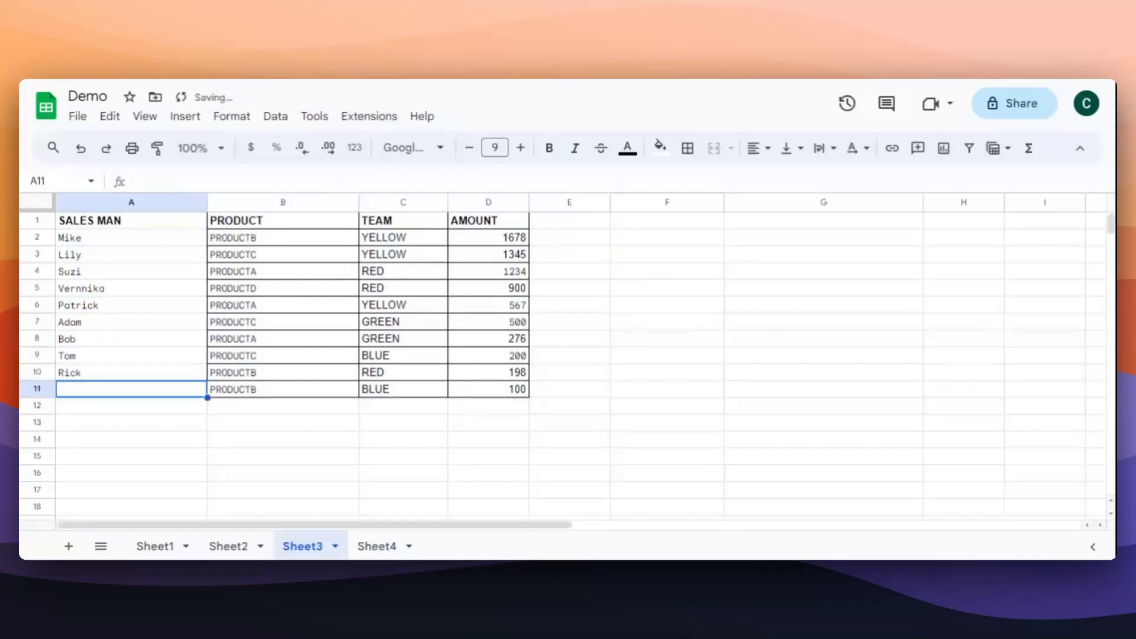
pyautogui.write('R')
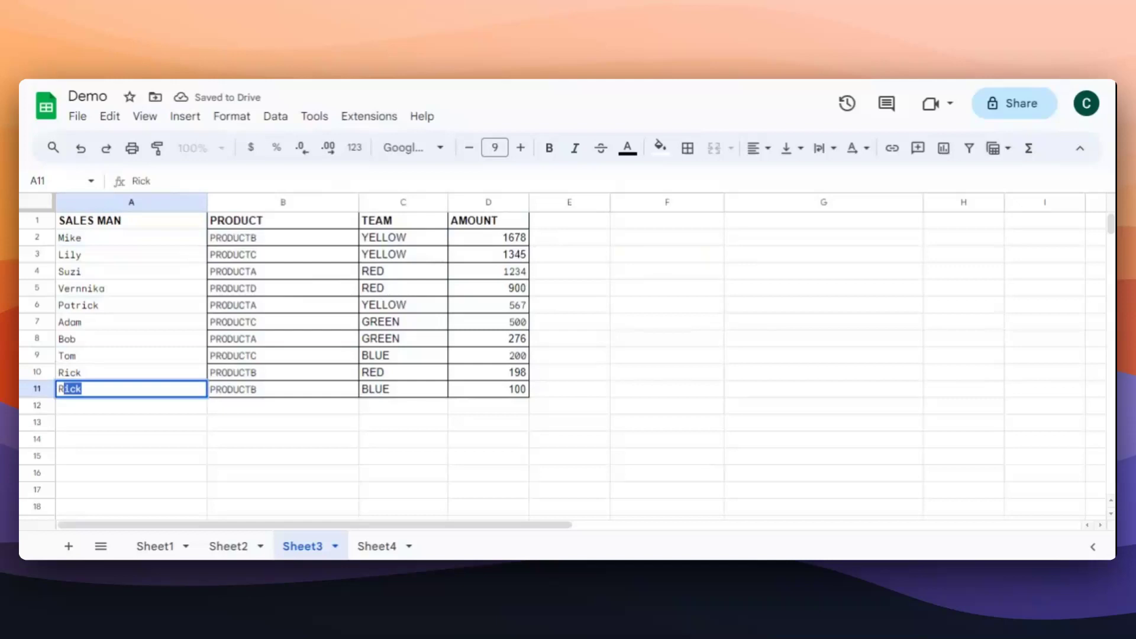
pyautogui.write('ozy')
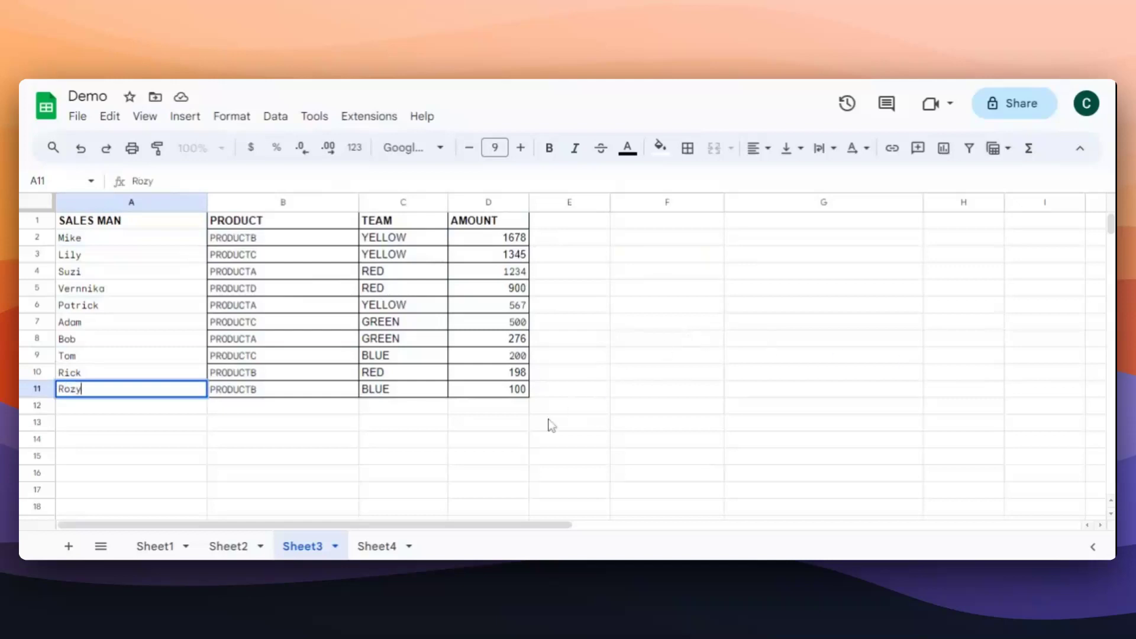
pyautogui.press('Return')
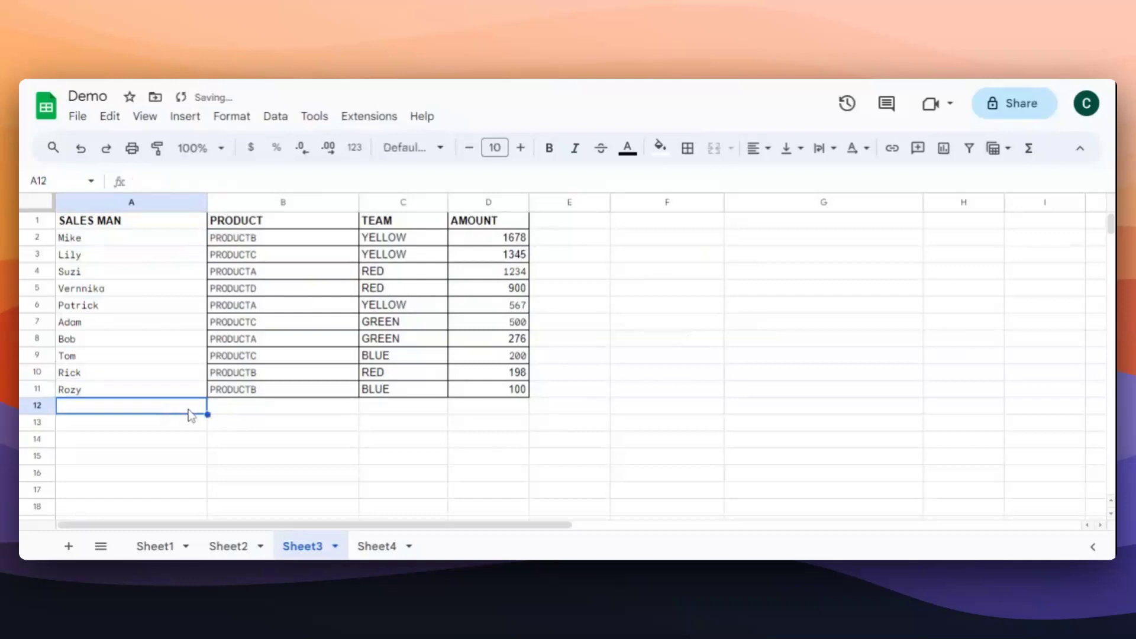
pyautogui.click(611, 312)
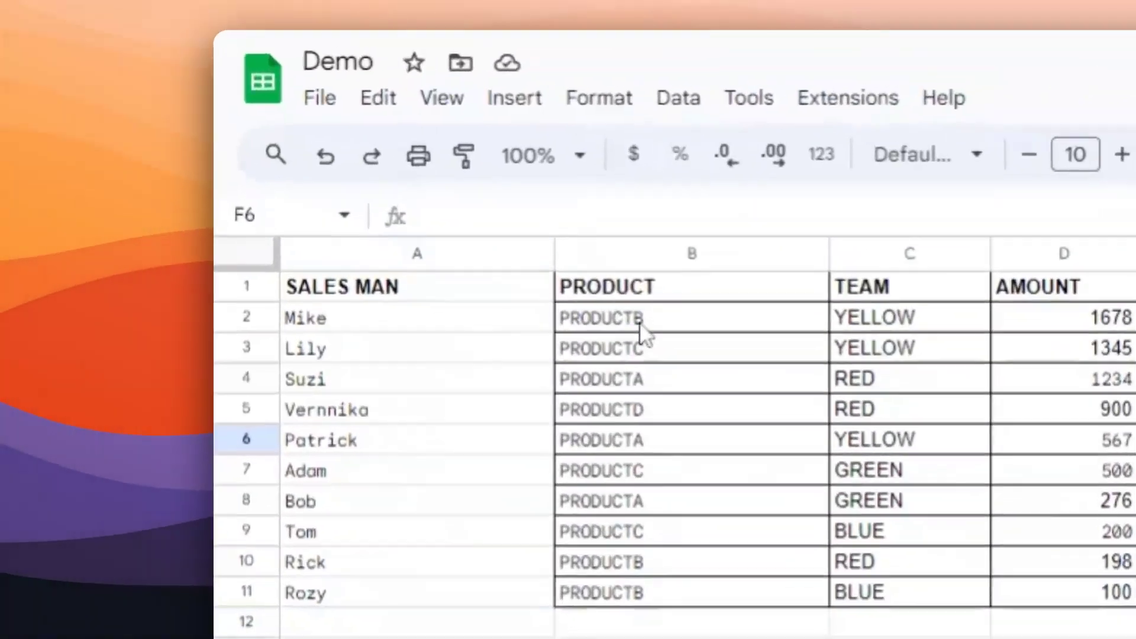
pyautogui.click(640, 322)
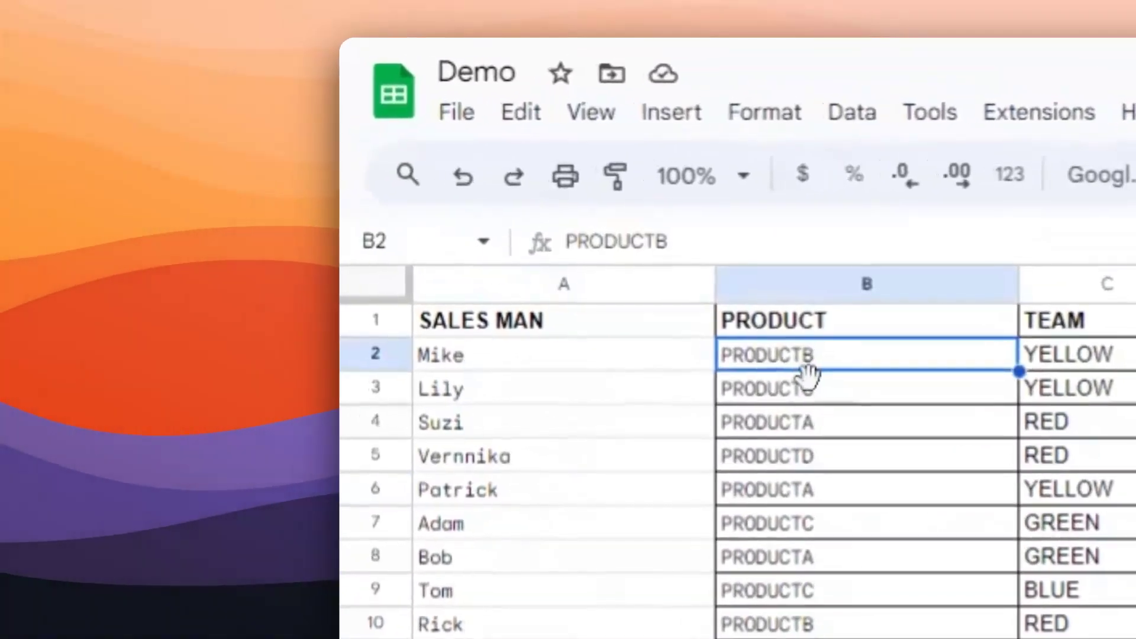
pyautogui.click(637, 350)
pyautogui.click(636, 381)
pyautogui.click(288, 305)
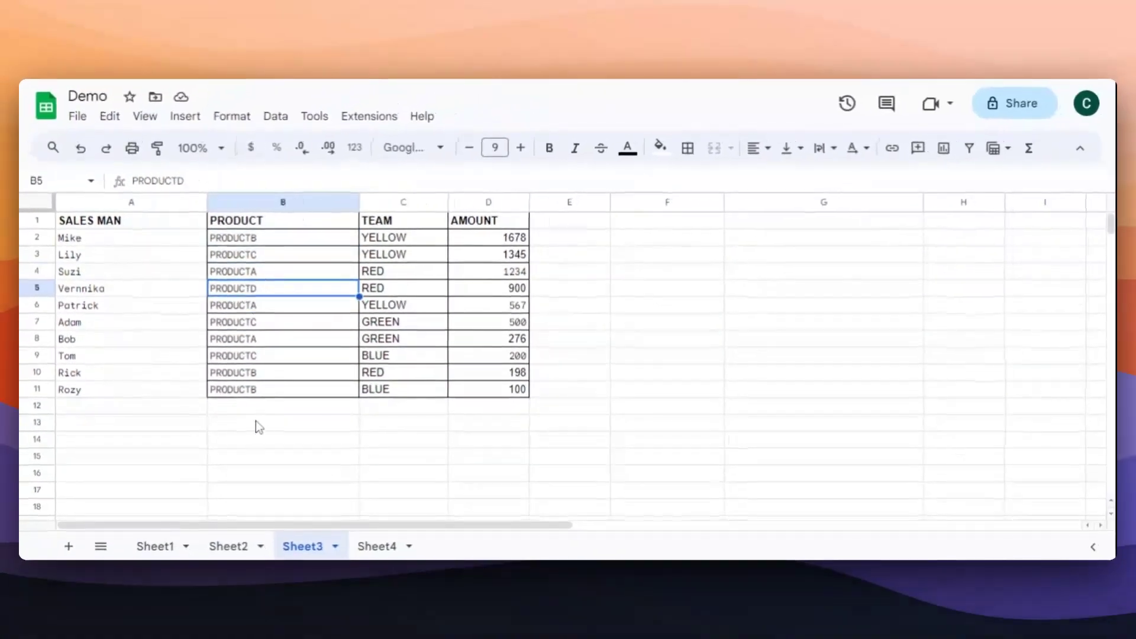
pyautogui.click(285, 478)
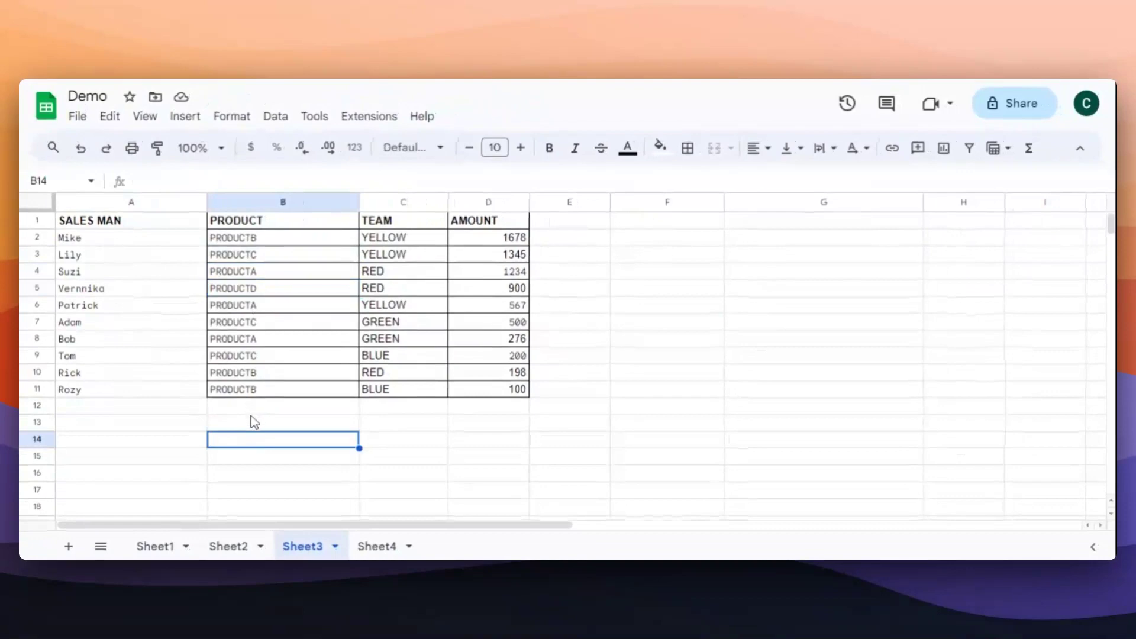
pyautogui.click(251, 412)
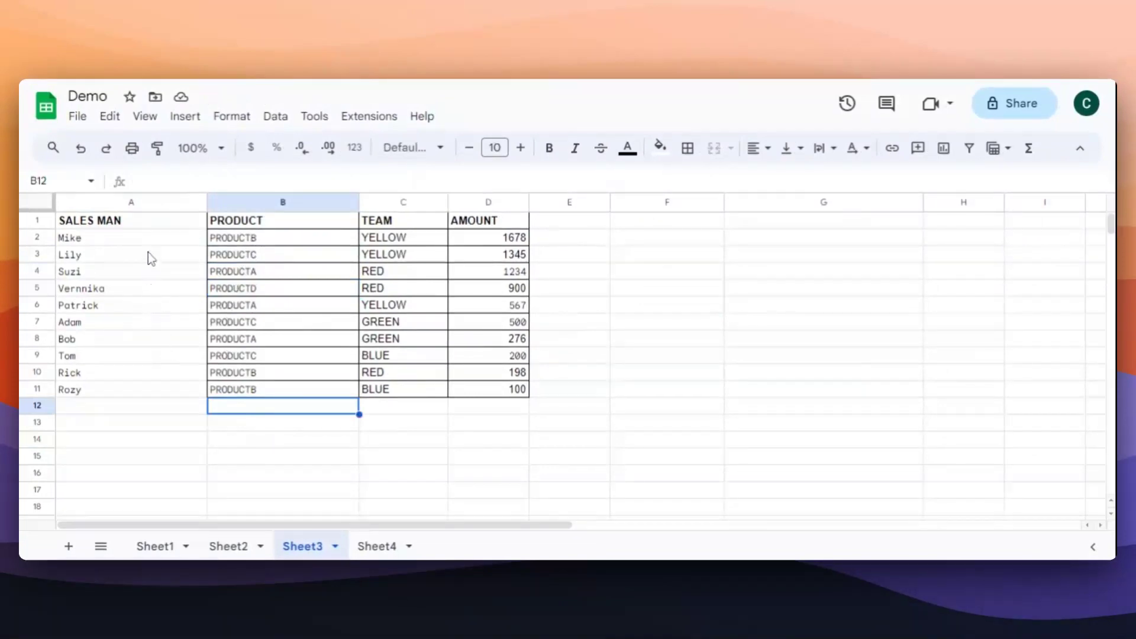
pyautogui.moveTo(150, 239); pyautogui.dragTo(124, 396)
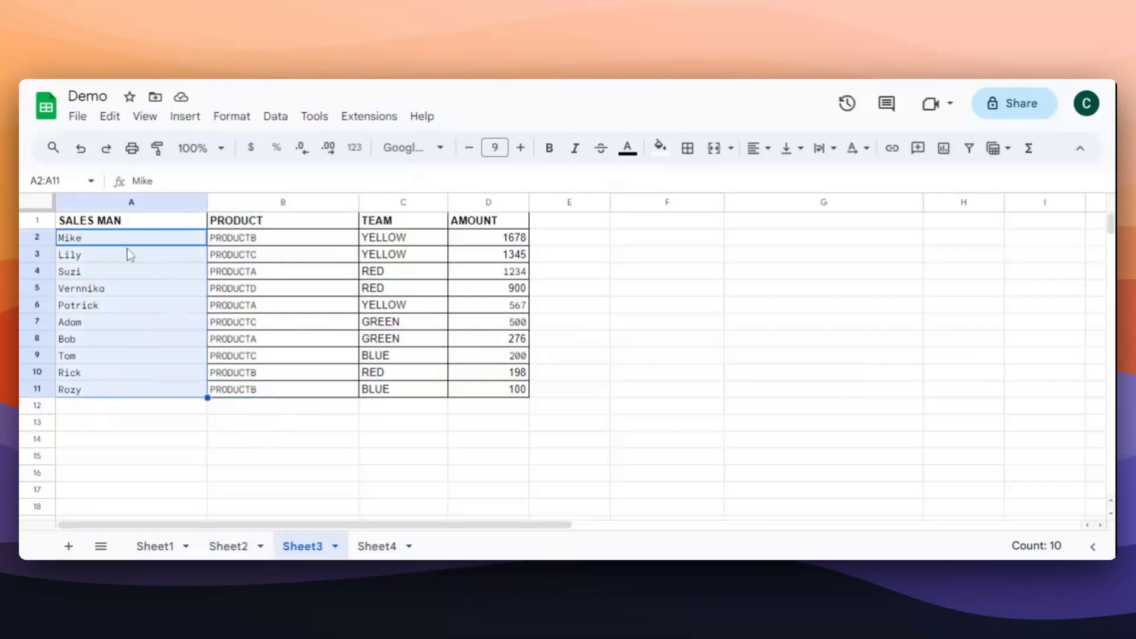
pyautogui.click(119, 225)
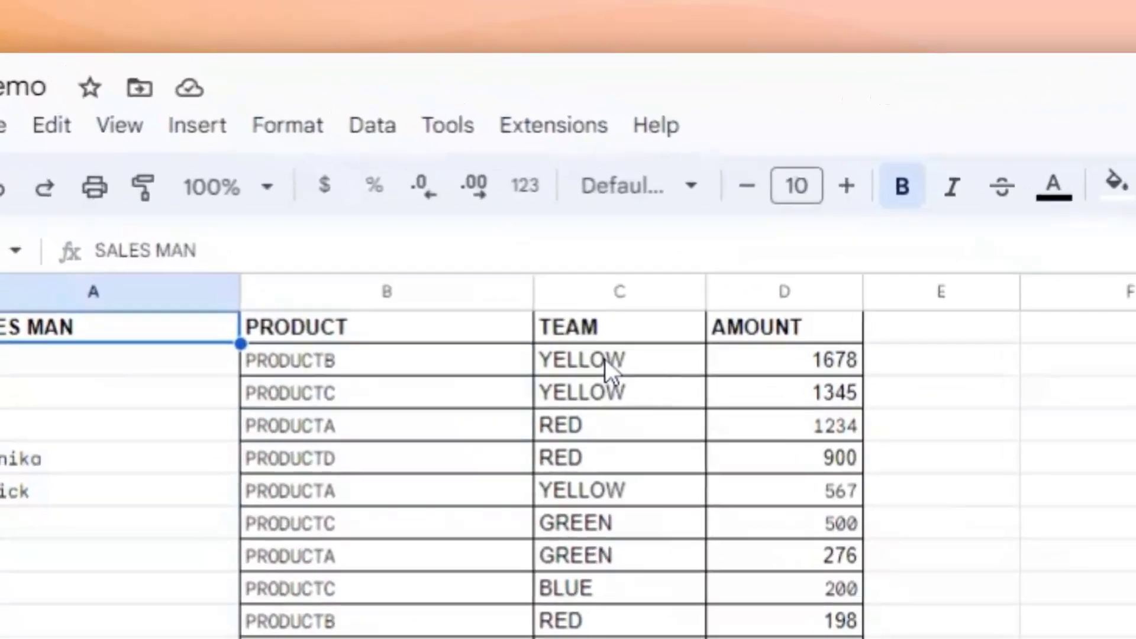
pyautogui.click(435, 263)
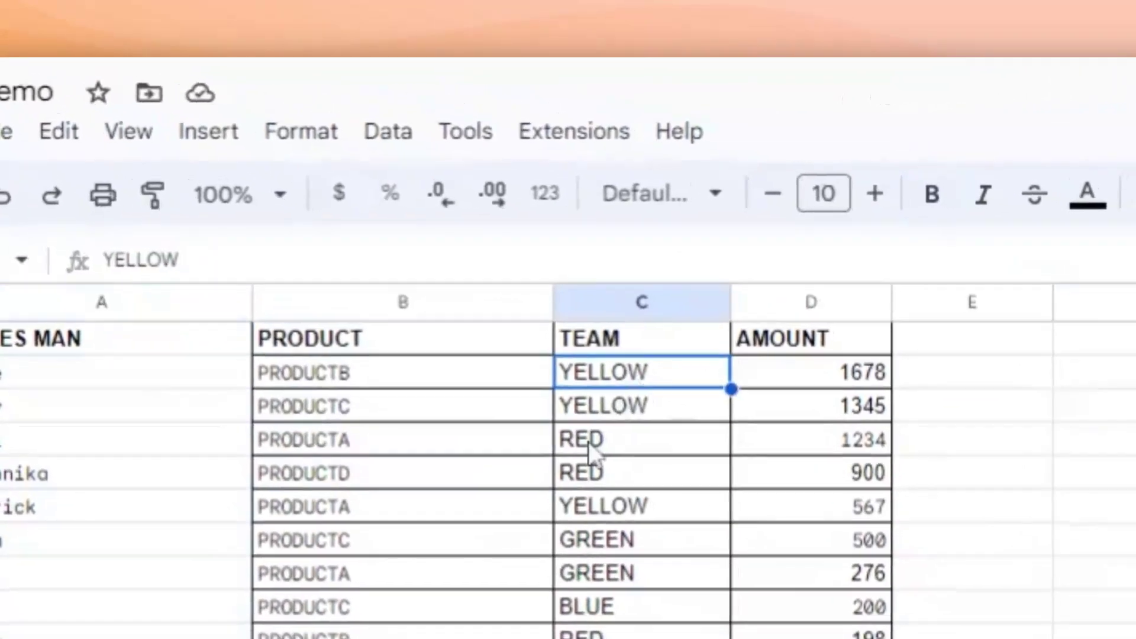
pyautogui.click(408, 305)
pyautogui.click(493, 507)
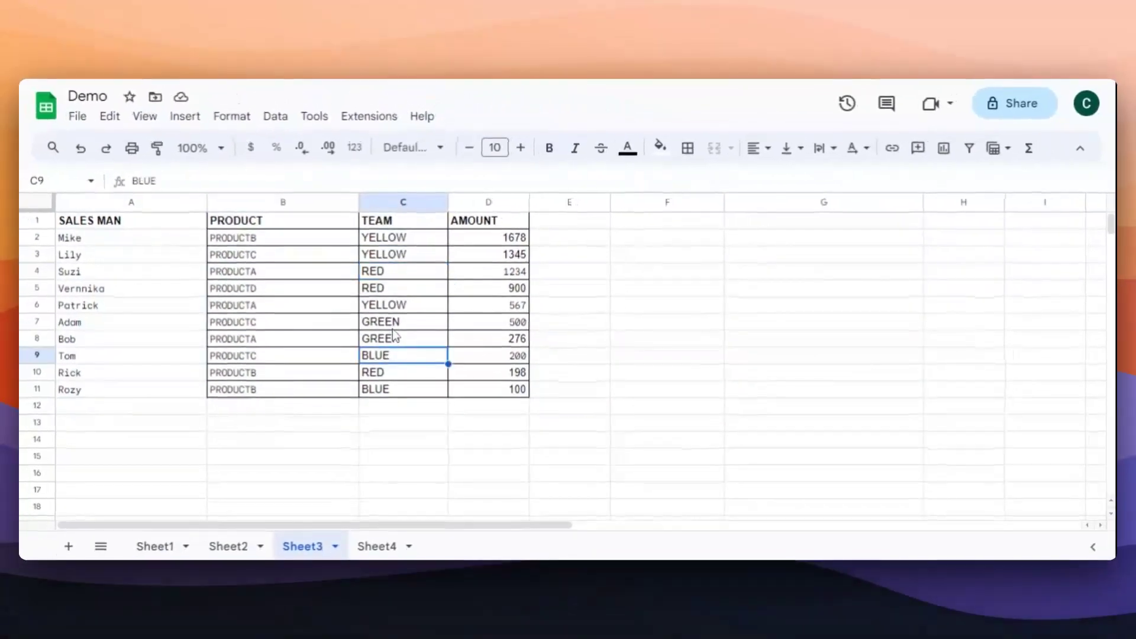
pyautogui.click(504, 455)
pyautogui.click(407, 387)
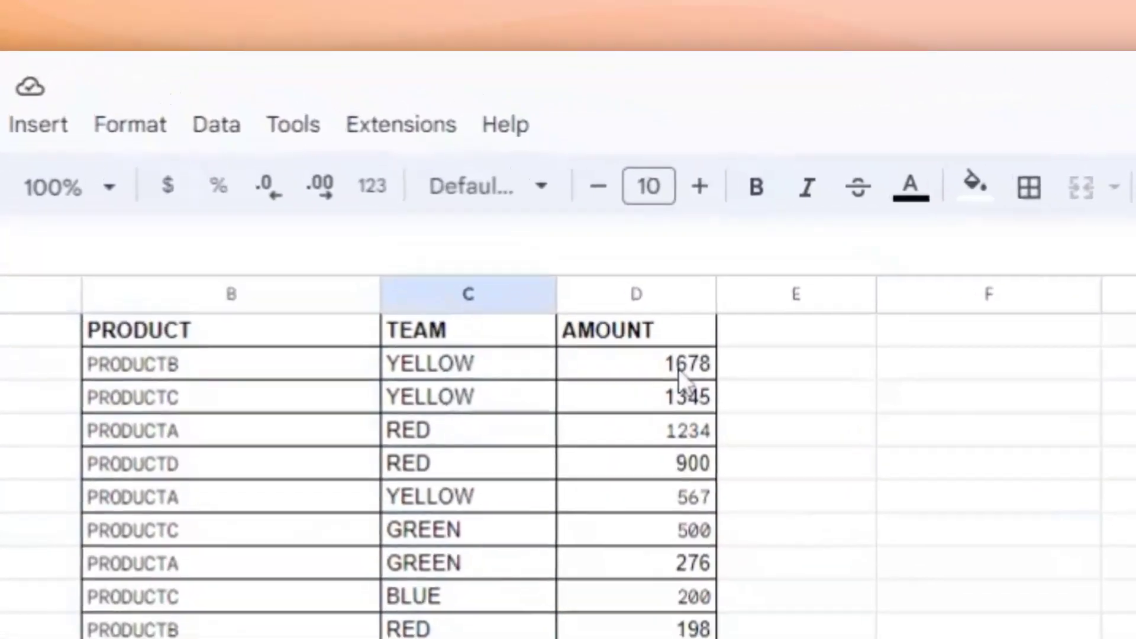
pyautogui.click(510, 239)
pyautogui.moveTo(686, 375); pyautogui.dragTo(567, 494)
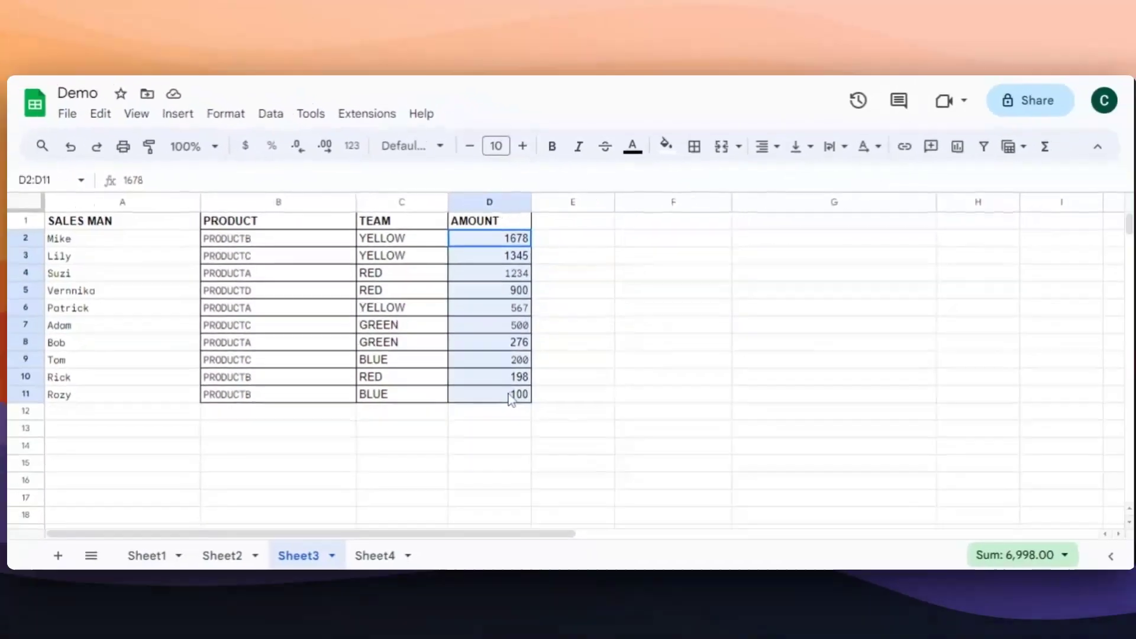
pyautogui.click(660, 407)
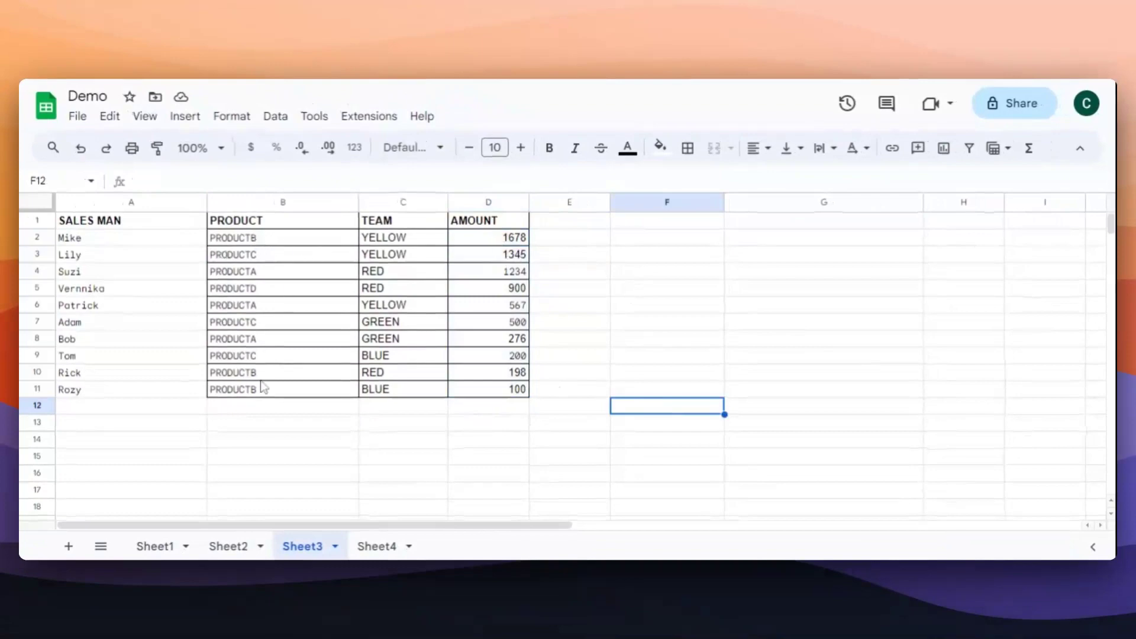
# Apply All borders to the data block A2:D11
pyautogui.click(251, 239)
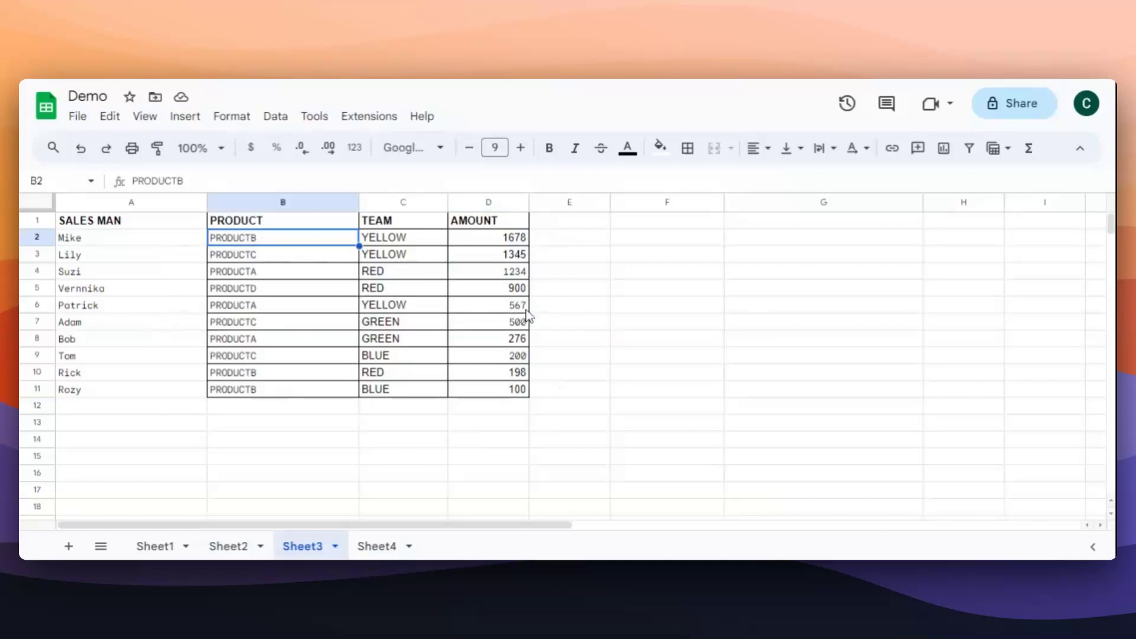
pyautogui.click(658, 375)
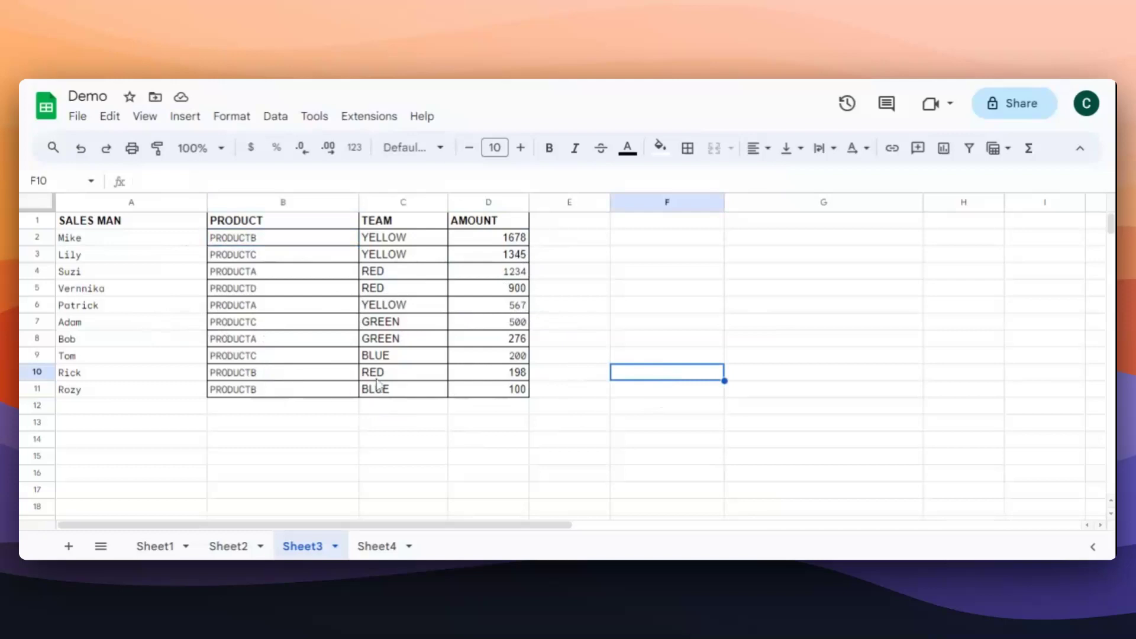
pyautogui.moveTo(400, 239); pyautogui.dragTo(391, 389)
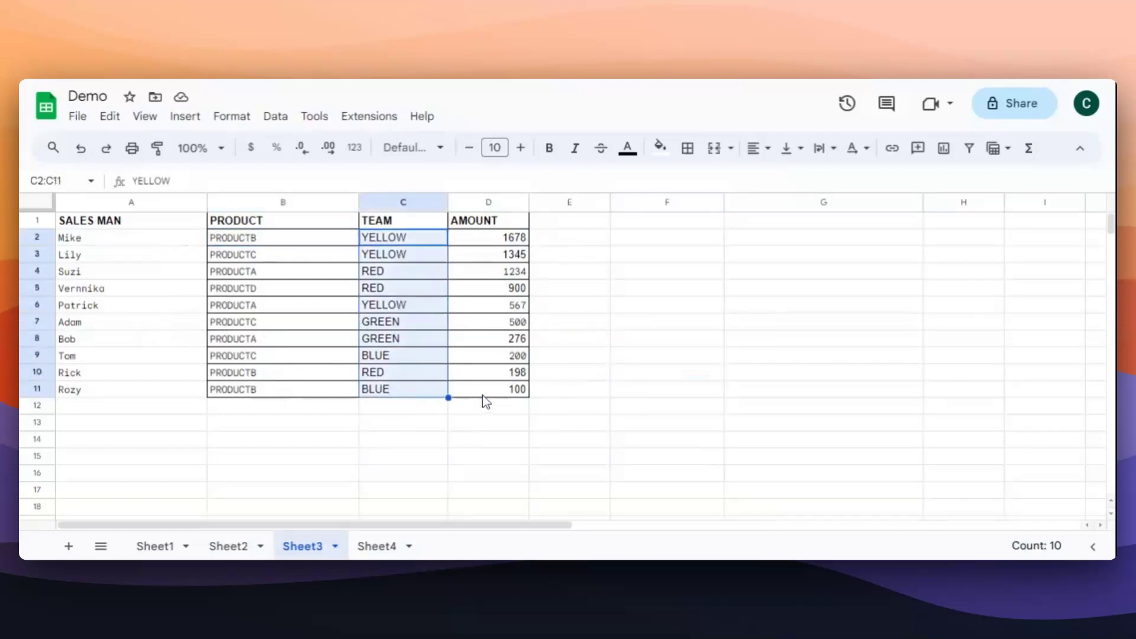
pyautogui.click(690, 373)
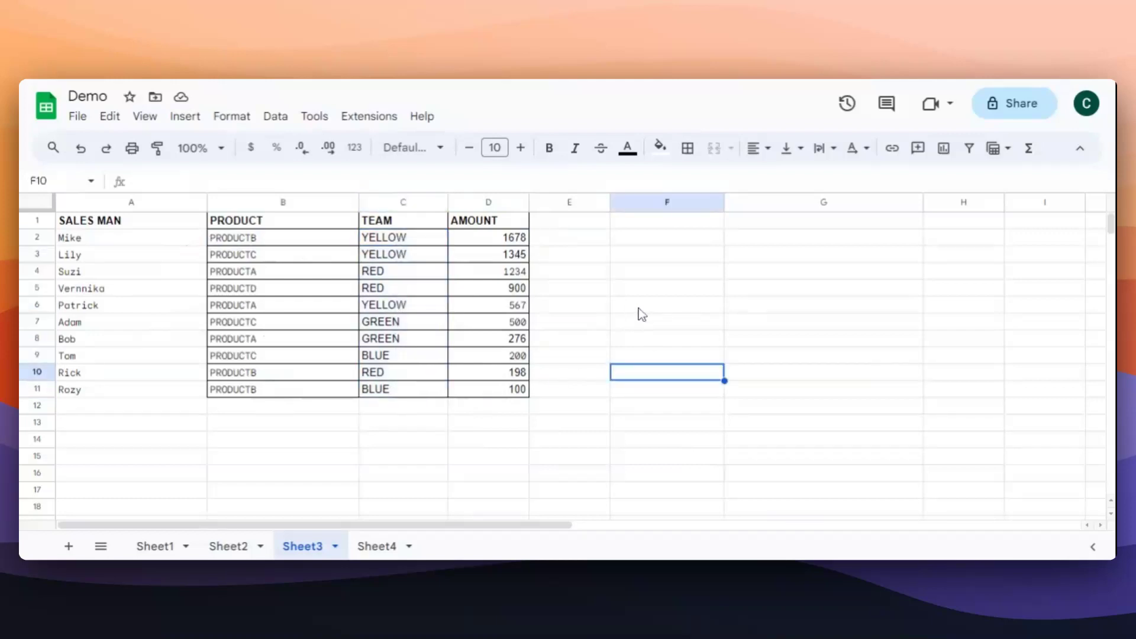
pyautogui.click(558, 395)
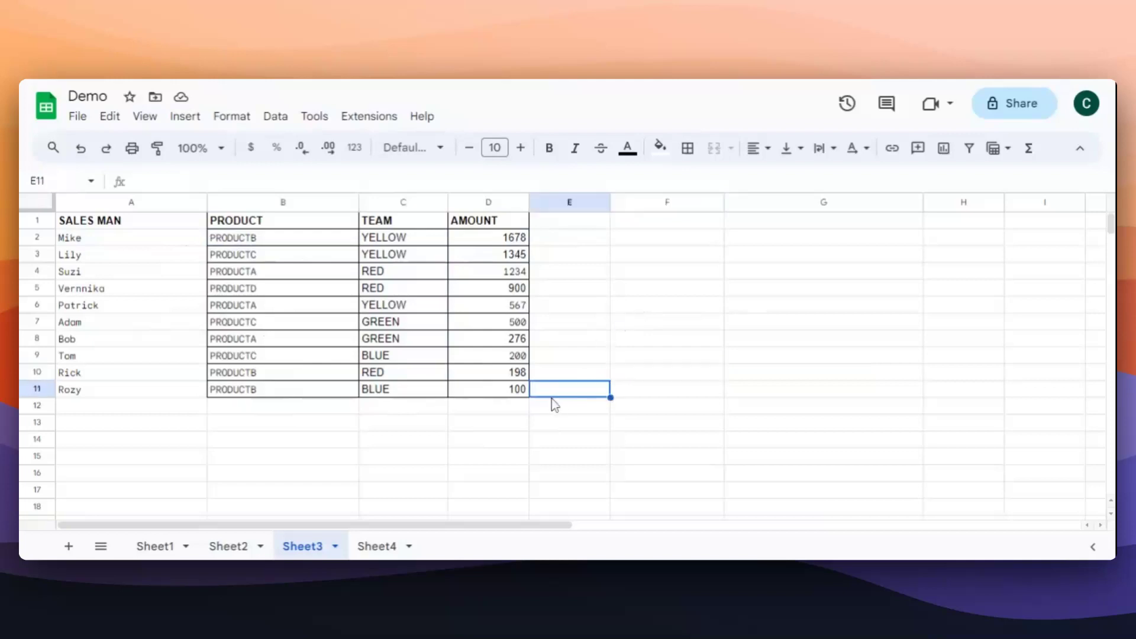
pyautogui.moveTo(514, 395); pyautogui.dragTo(91, 249)
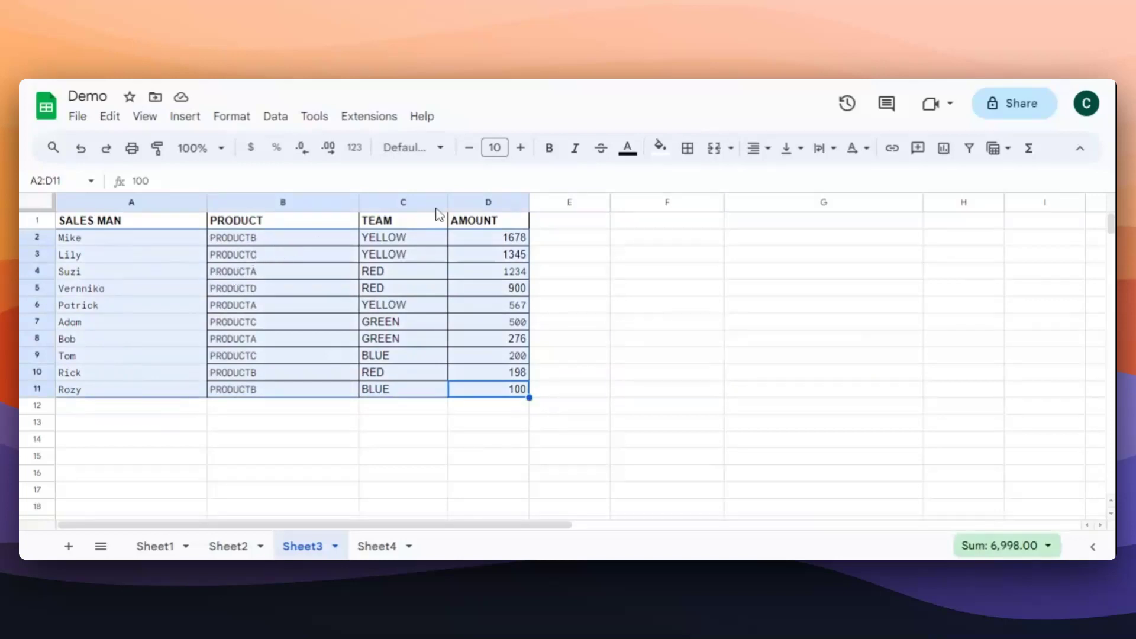
pyautogui.click(688, 152)
pyautogui.click(686, 183)
pyautogui.click(664, 322)
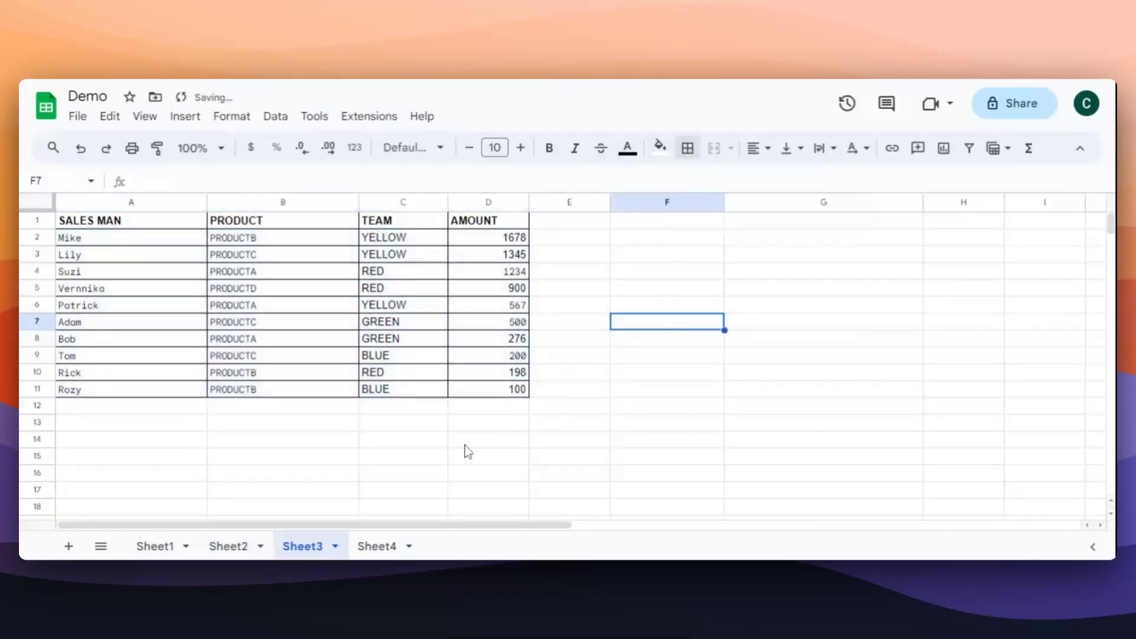
# Start a =countif formula in F2 for the count result
pyautogui.click(273, 459)
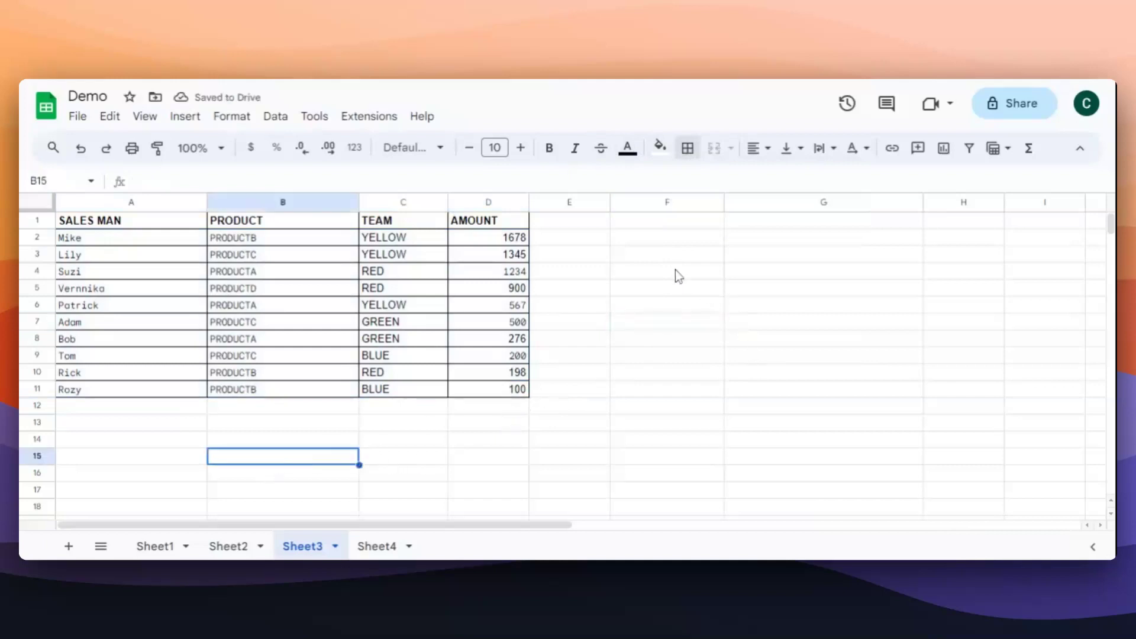
pyautogui.click(661, 242)
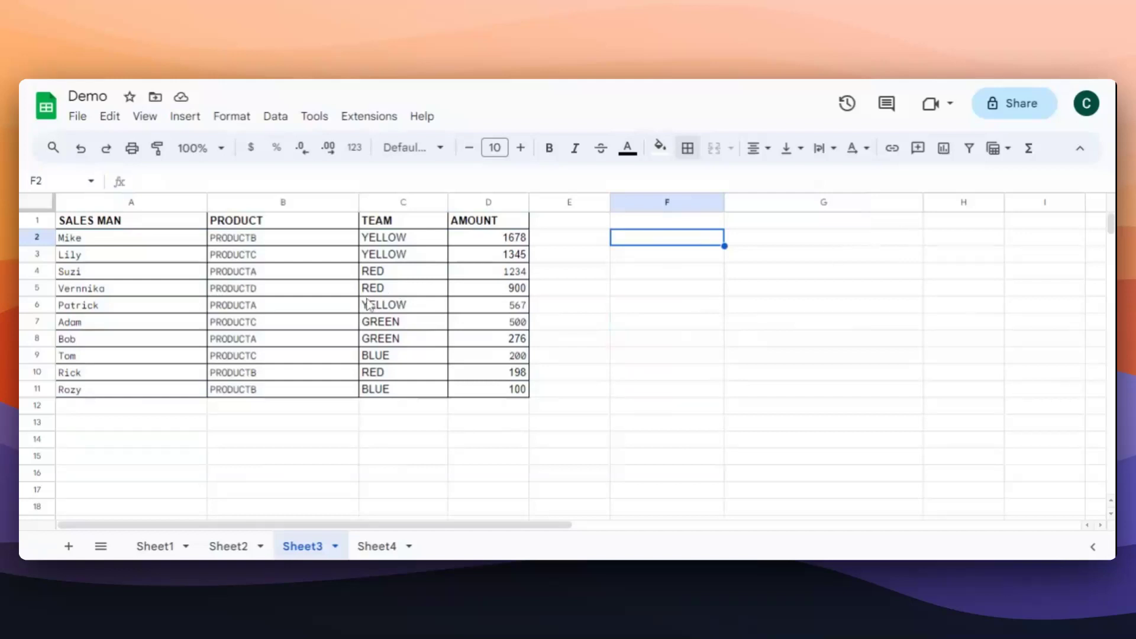
pyautogui.click(258, 244)
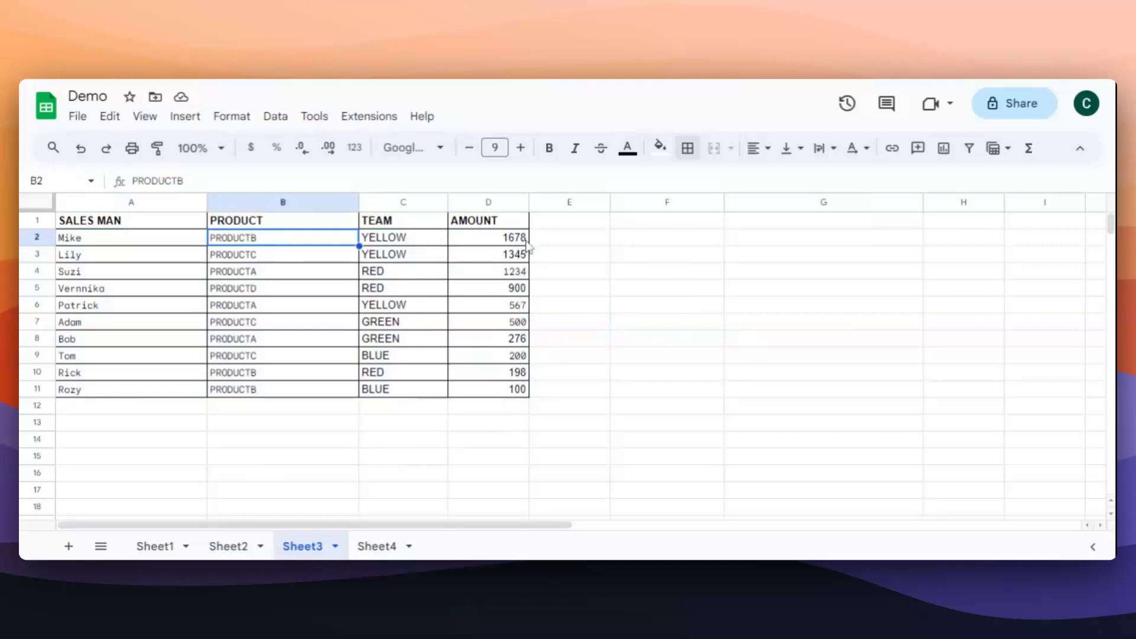
pyautogui.click(523, 360)
pyautogui.click(733, 341)
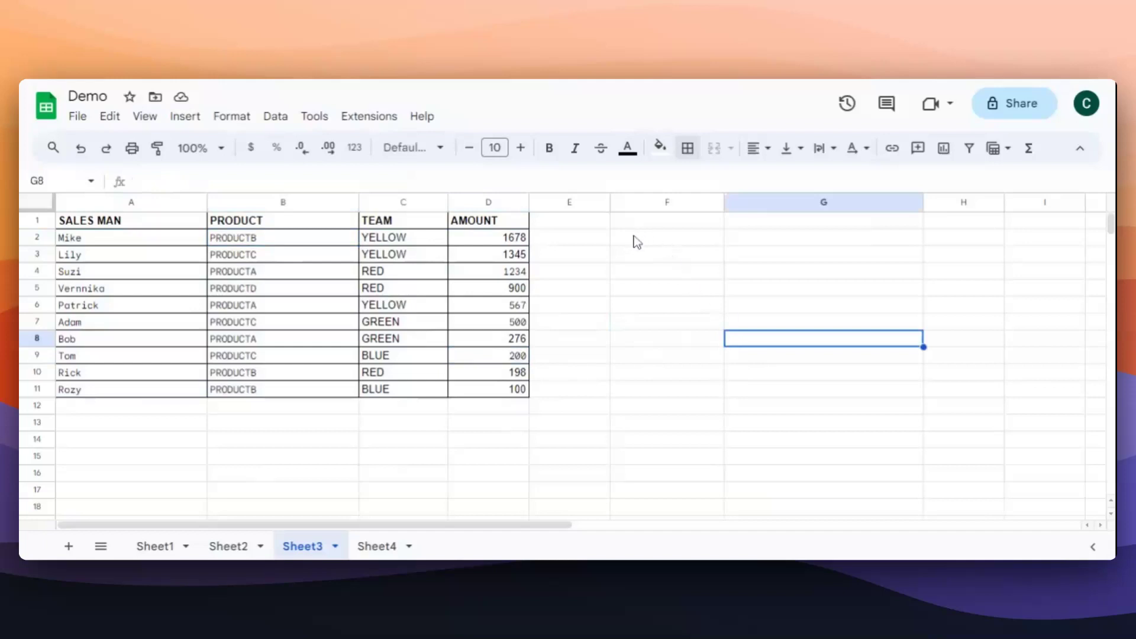
pyautogui.click(637, 241)
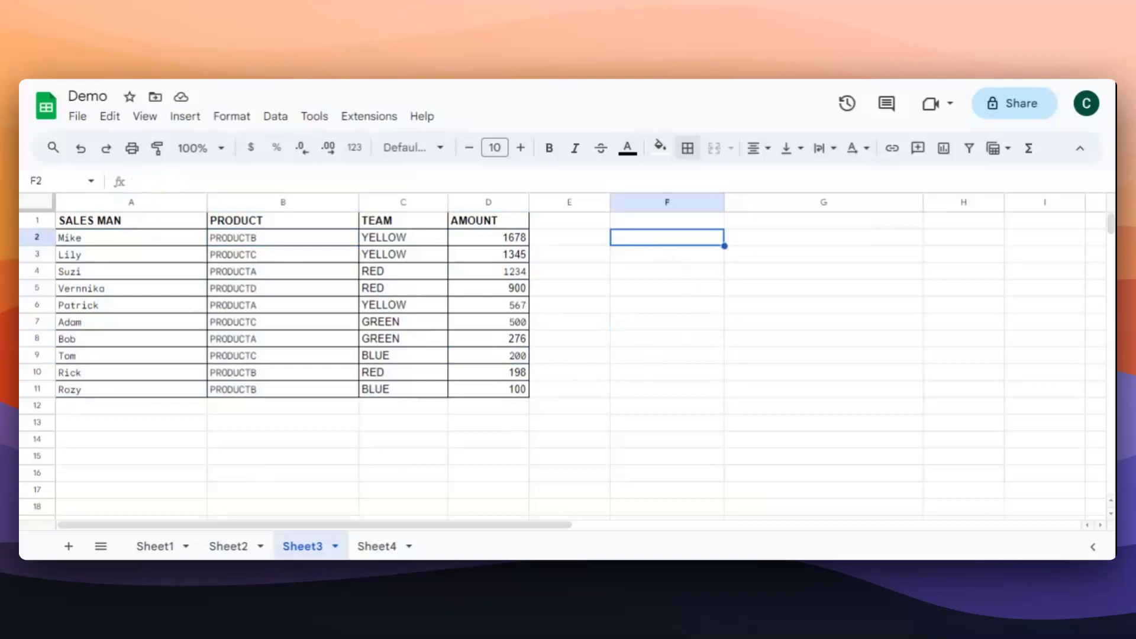
pyautogui.write('=')
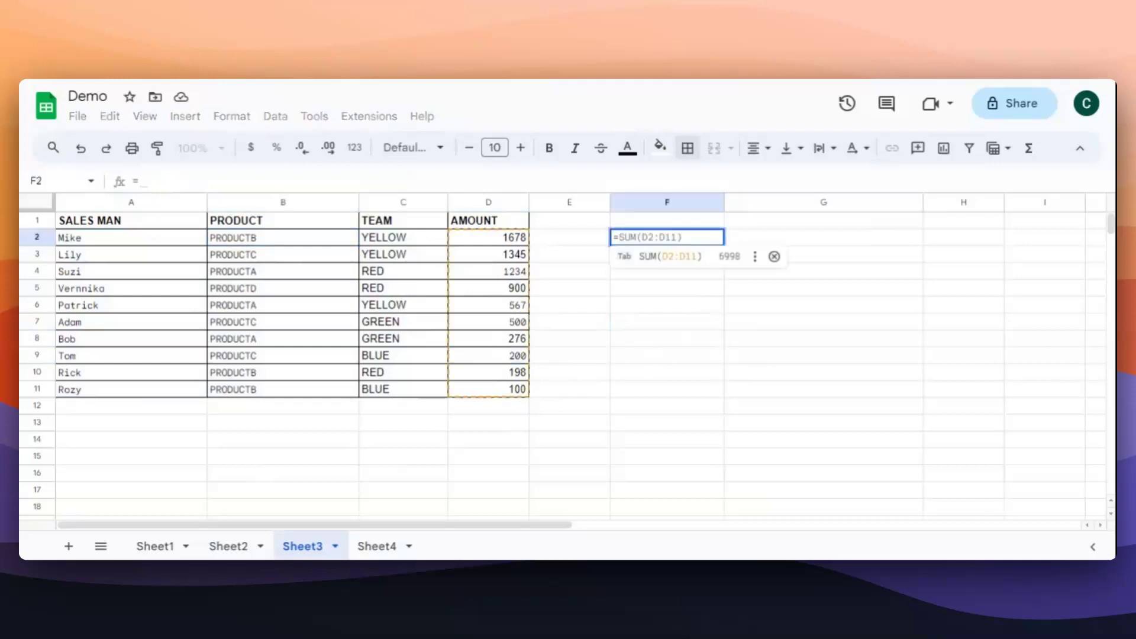
pyautogui.write('count')
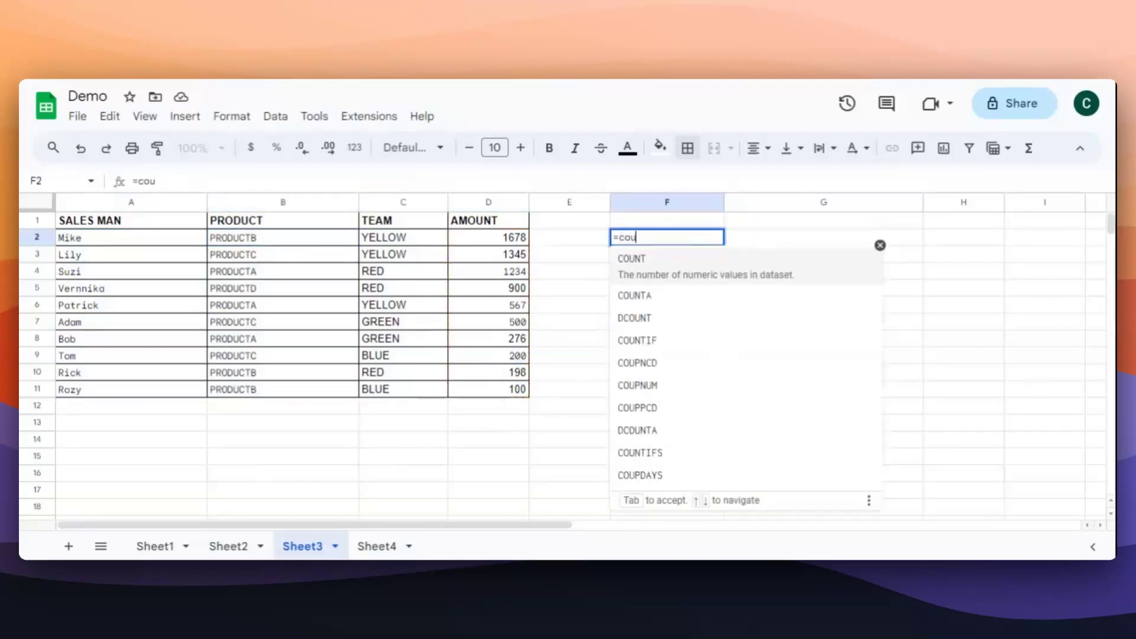
pyautogui.write('if')
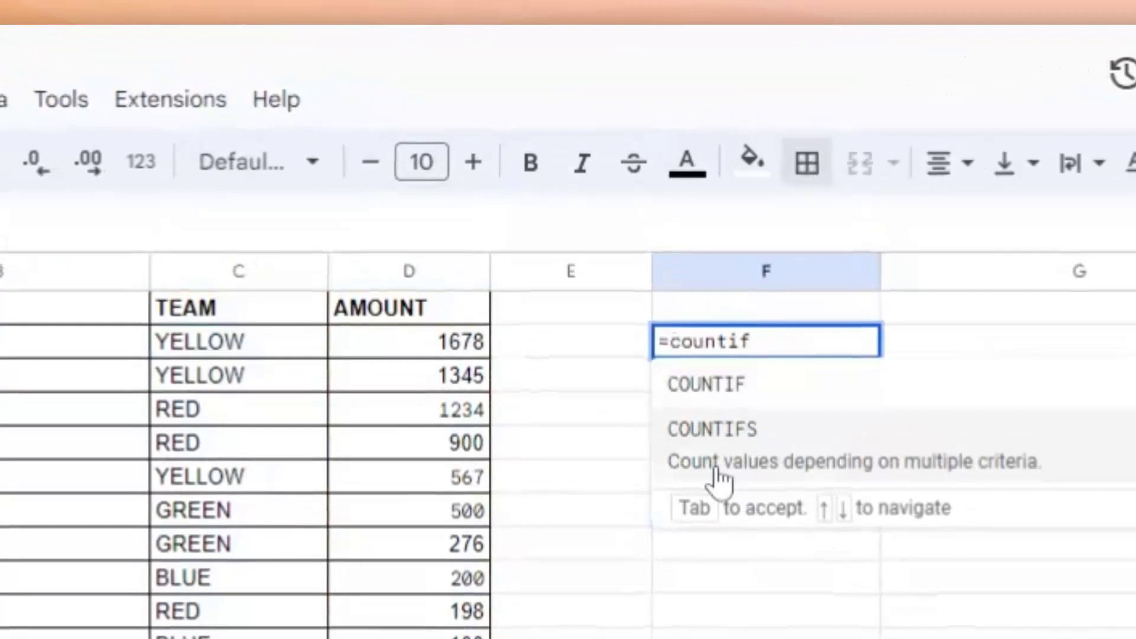
# Insert COUNTIFS into F2 and set B2:B11 as its first criteria range
pyautogui.click(720, 474)
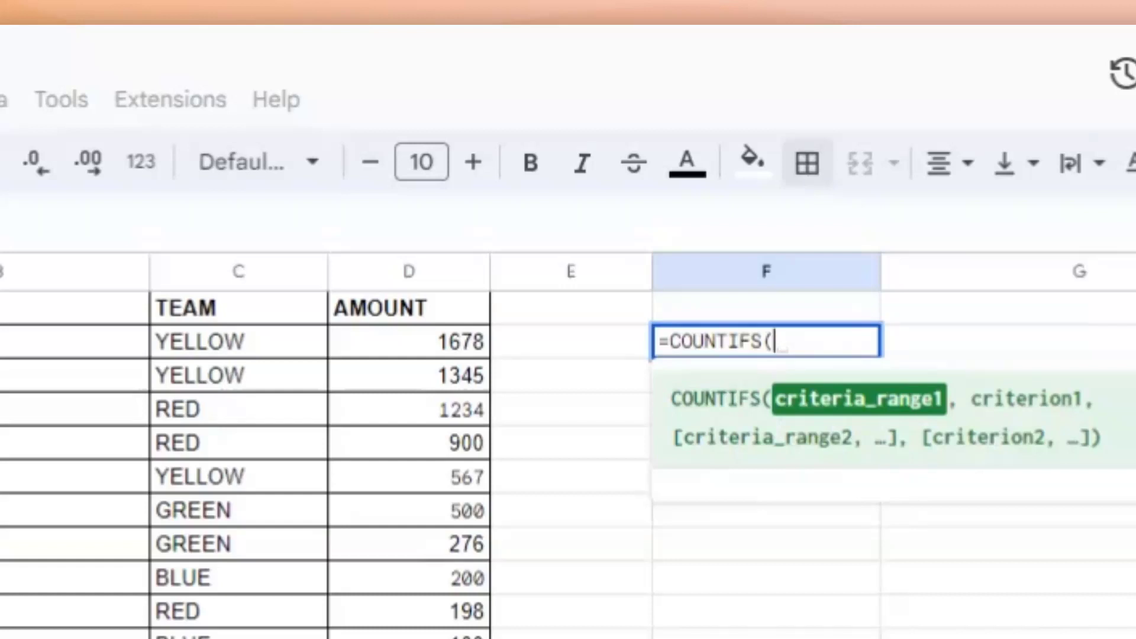
pyautogui.moveTo(59, 346); pyautogui.dragTo(68, 619)
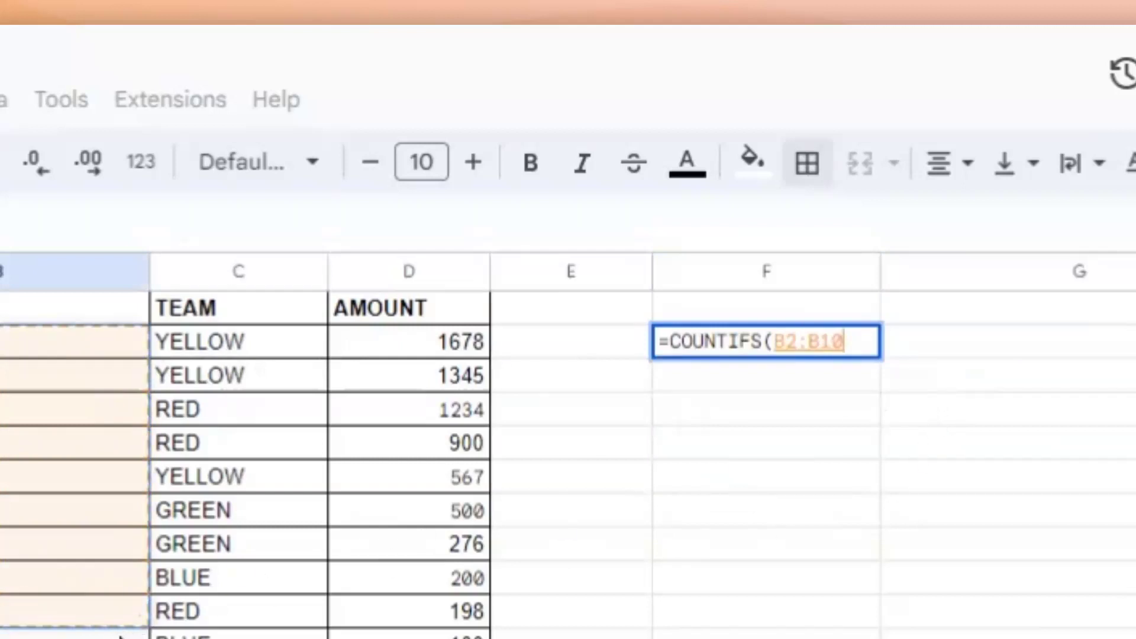
pyautogui.click(36, 637)
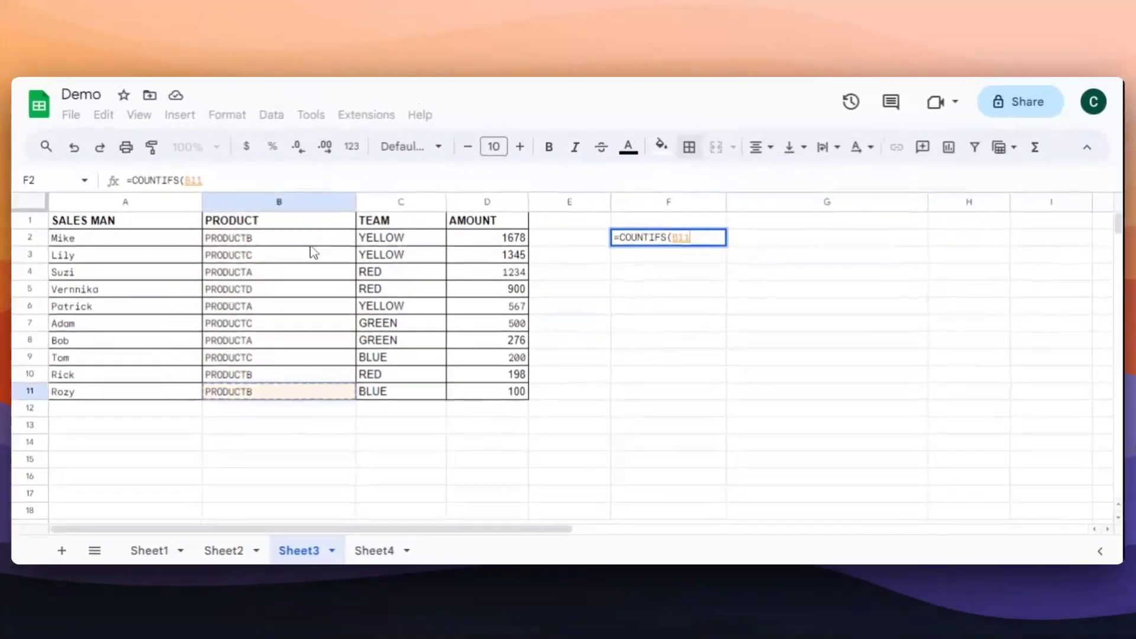
pyautogui.moveTo(310, 240); pyautogui.dragTo(311, 390)
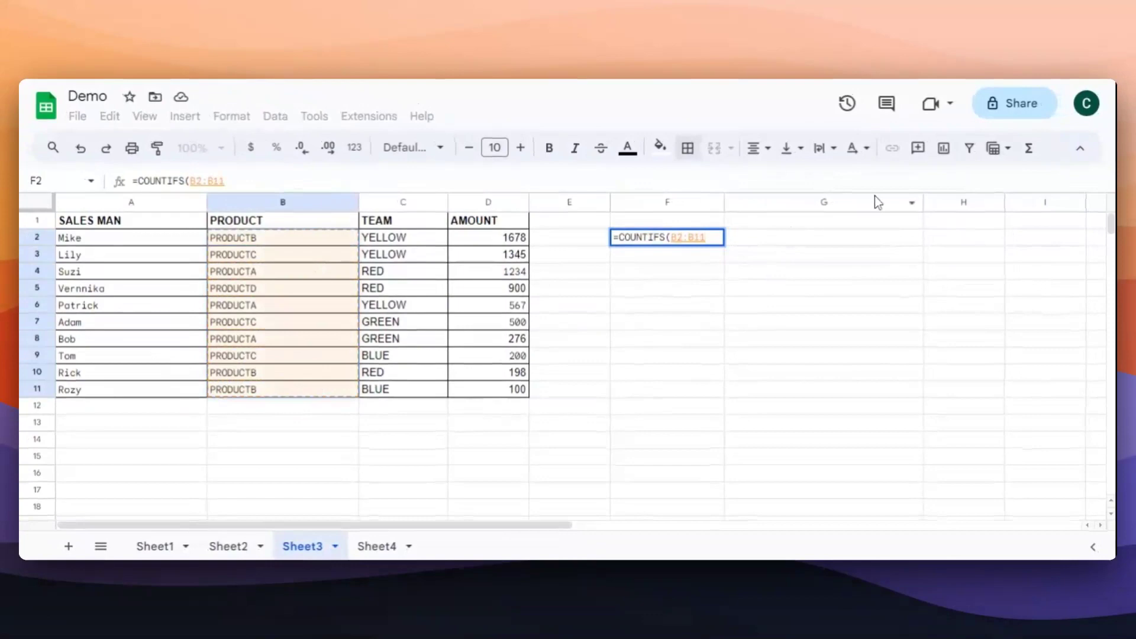
# Complete F2 as =COUNTIFS(B2:B11,"PRODUCTB",D2:D11,">200") and commit it
pyautogui.write(',"')
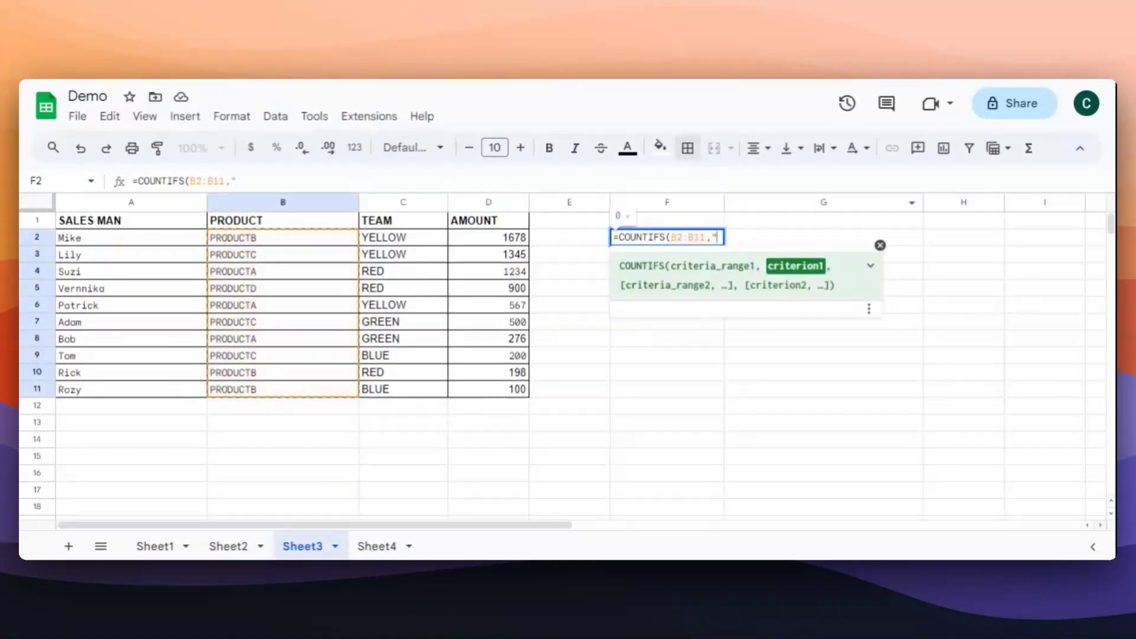
pyautogui.write('Produc')
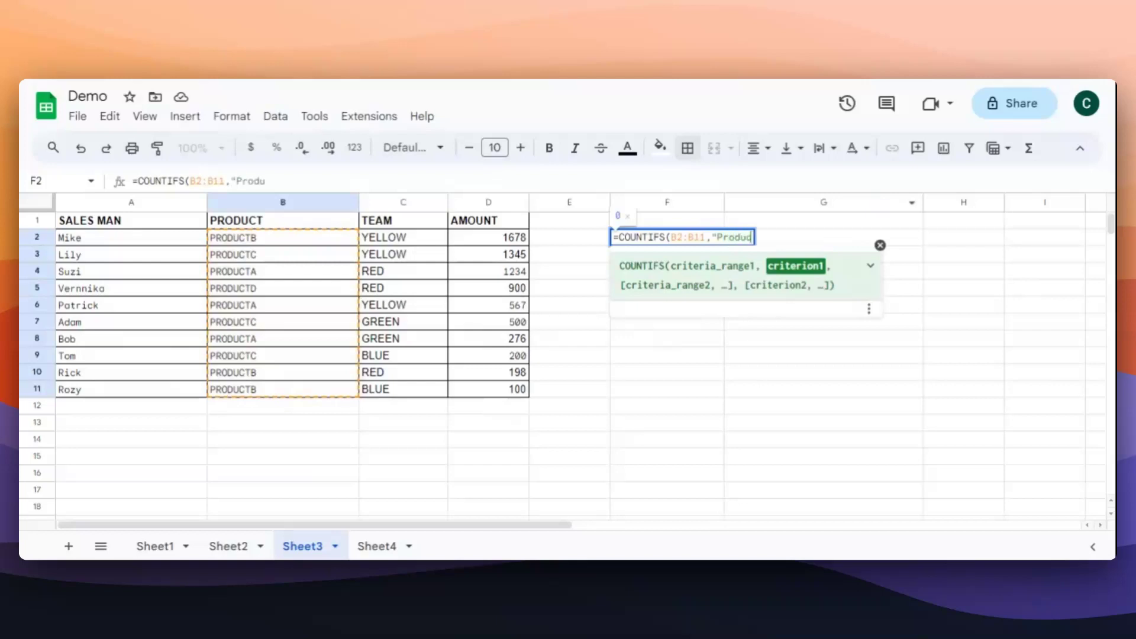
pyautogui.press('BackSpace')
pyautogui.press('BackSpace')
pyautogui.press('BackSpace')
pyautogui.press('BackSpace')
pyautogui.press('BackSpace')
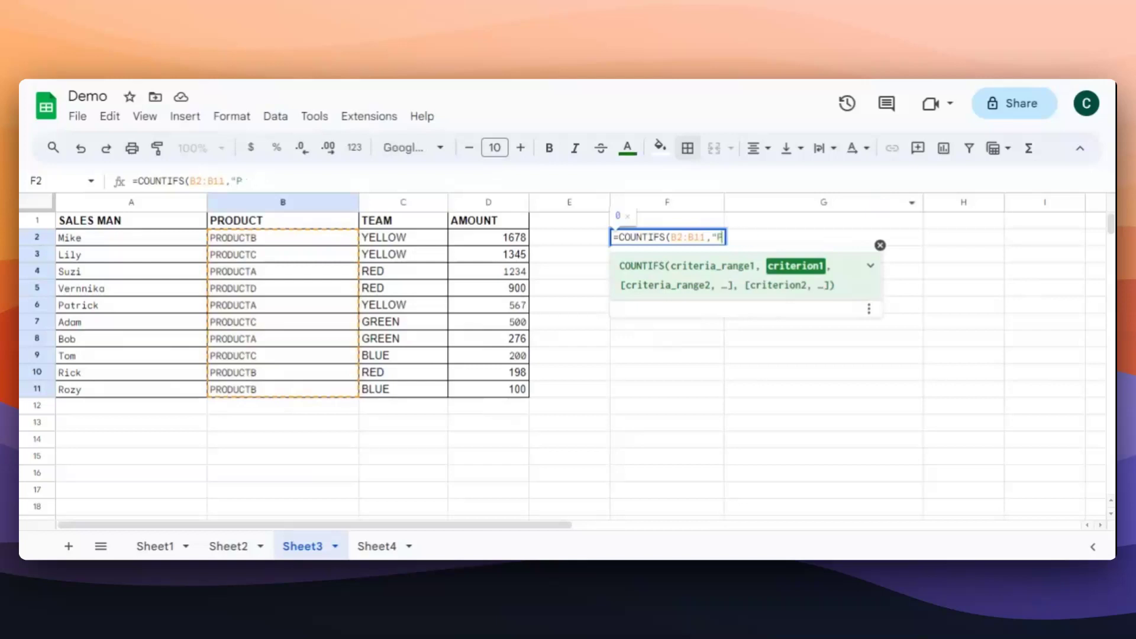
pyautogui.write('RODUCT')
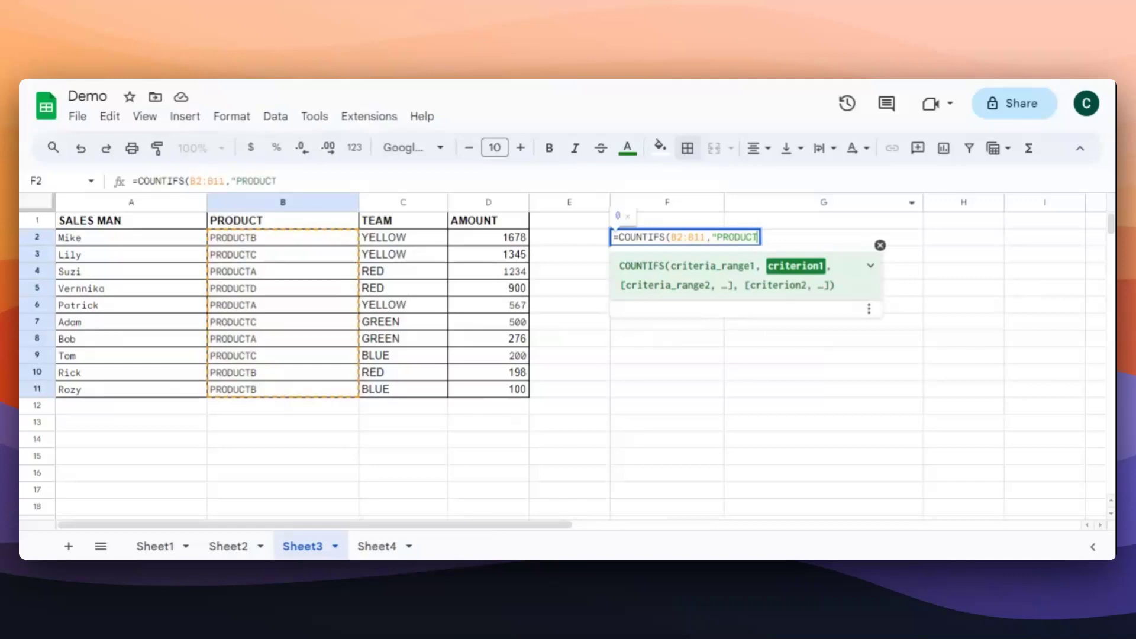
pyautogui.write('B"')
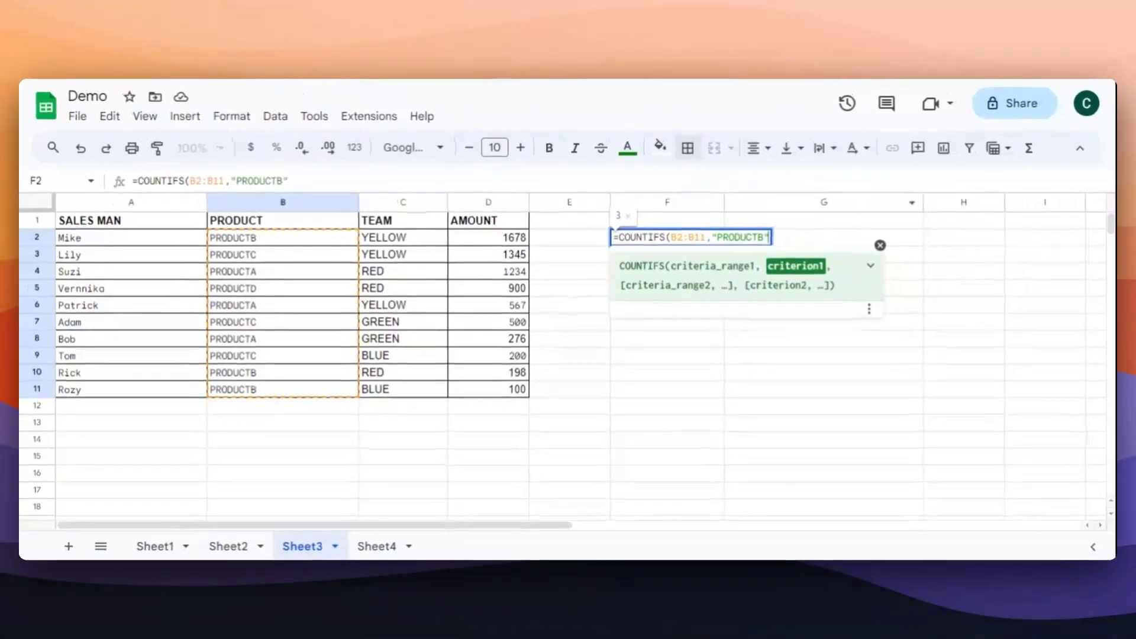
pyautogui.write(',')
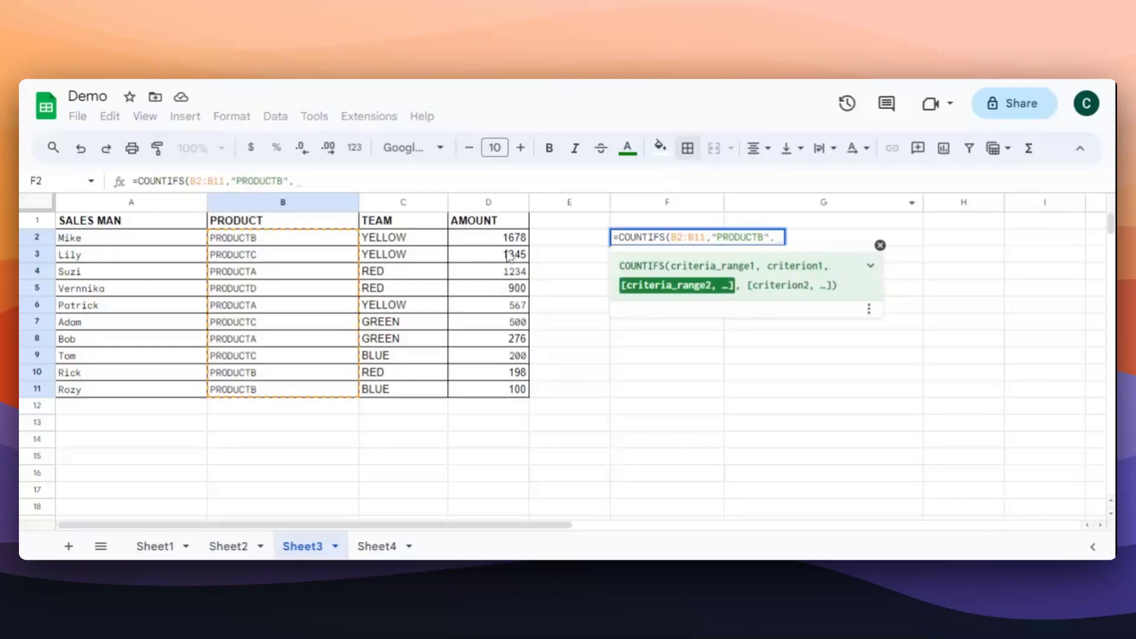
pyautogui.moveTo(516, 244); pyautogui.dragTo(513, 388)
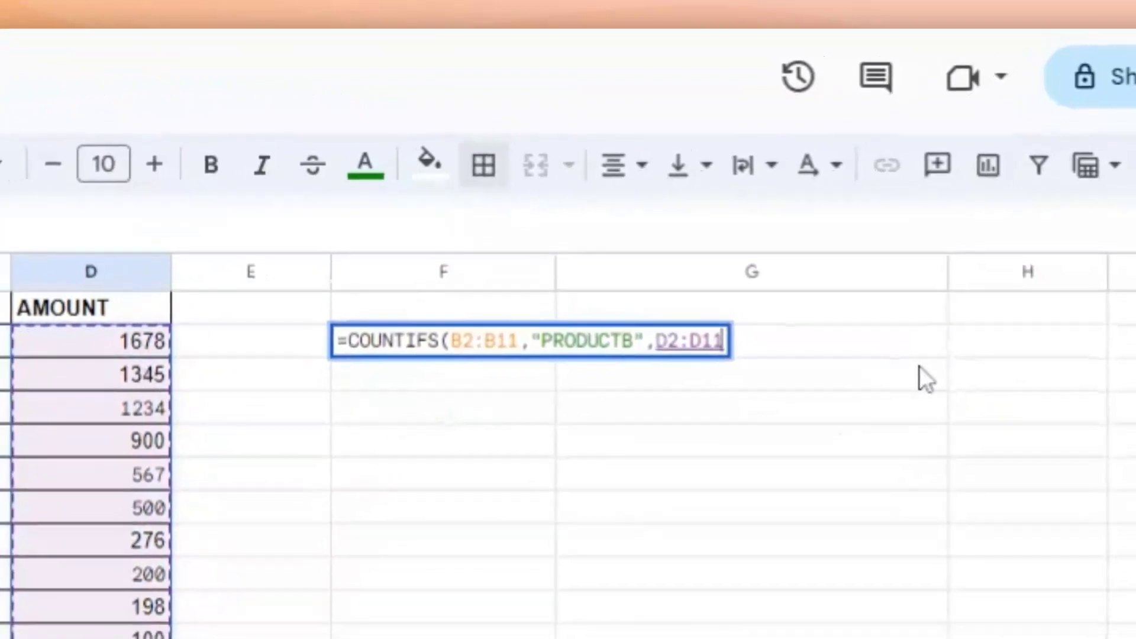
pyautogui.write(',"')
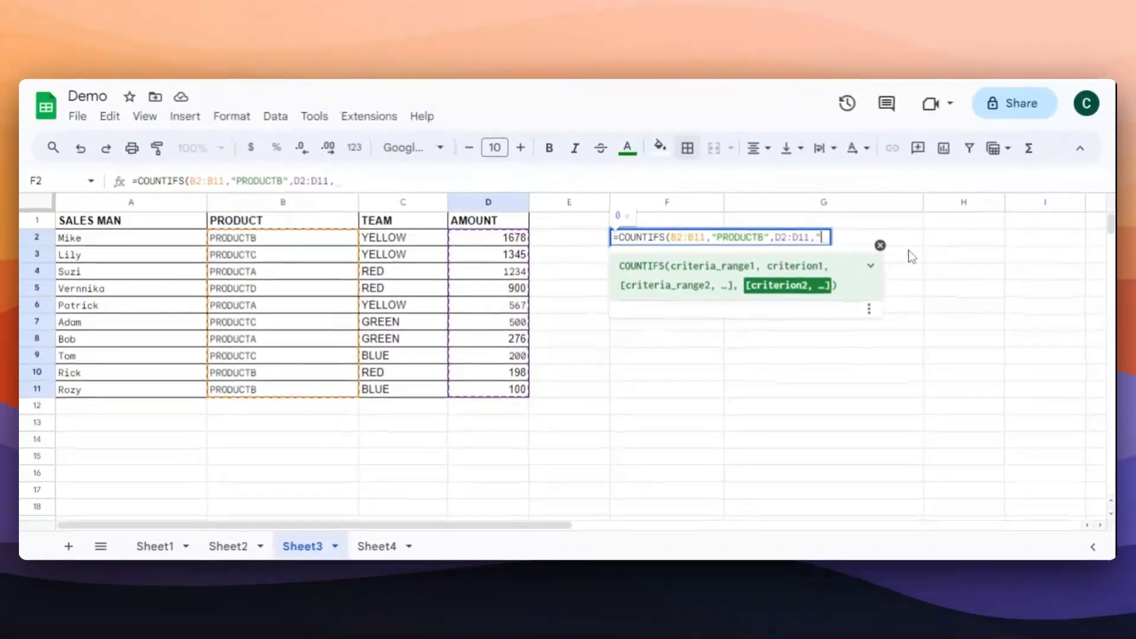
pyautogui.press('BackSpace')
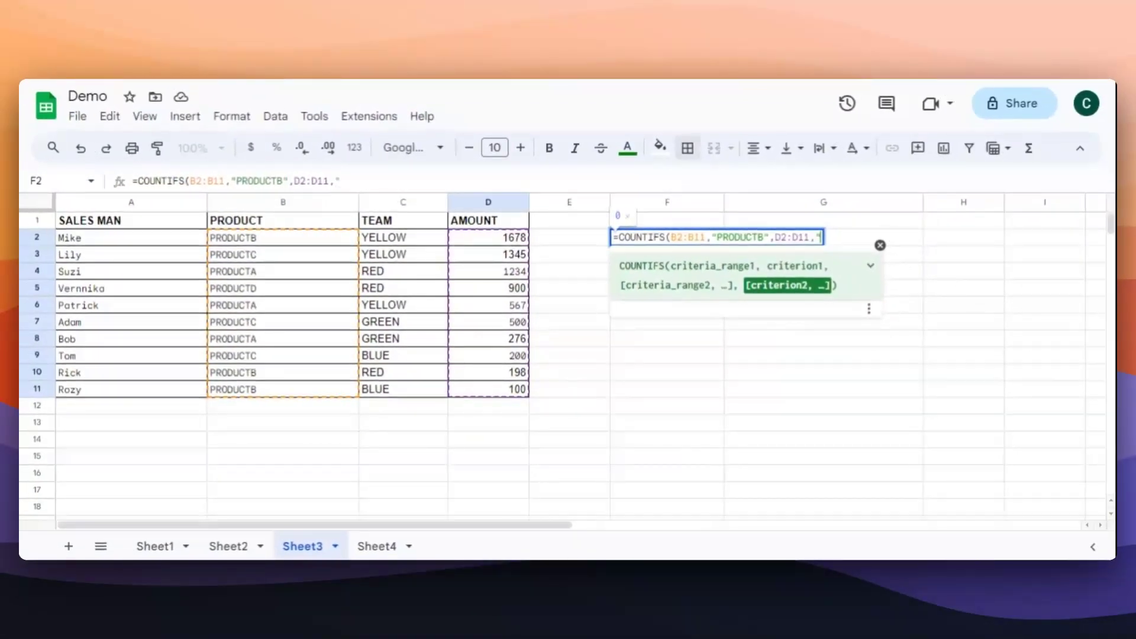
pyautogui.write('>200")')
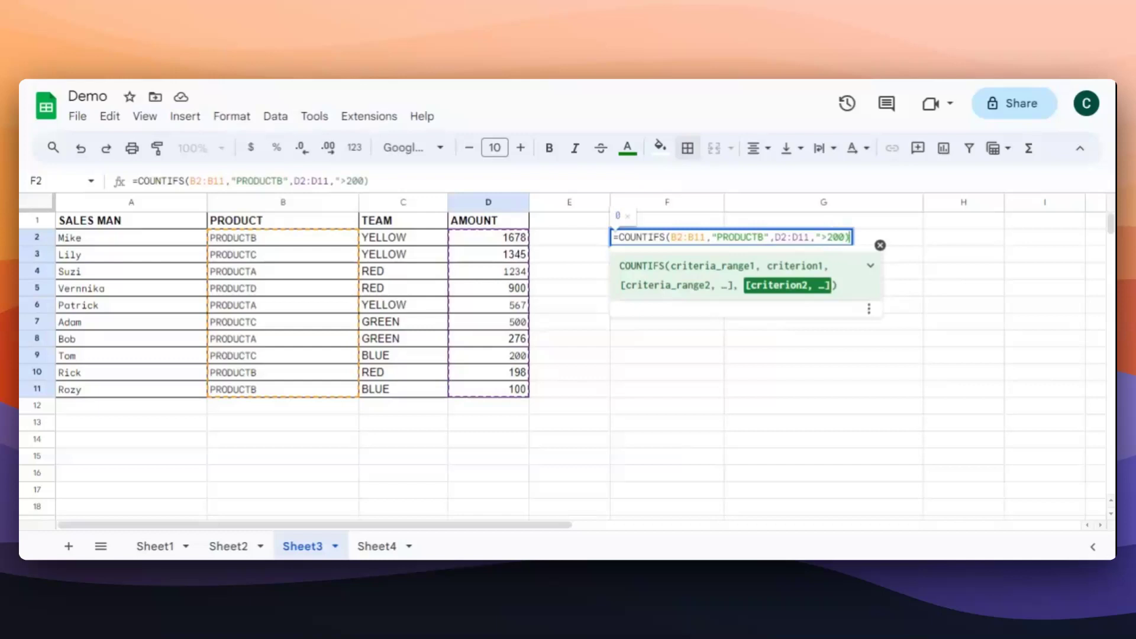
pyautogui.press('Return')
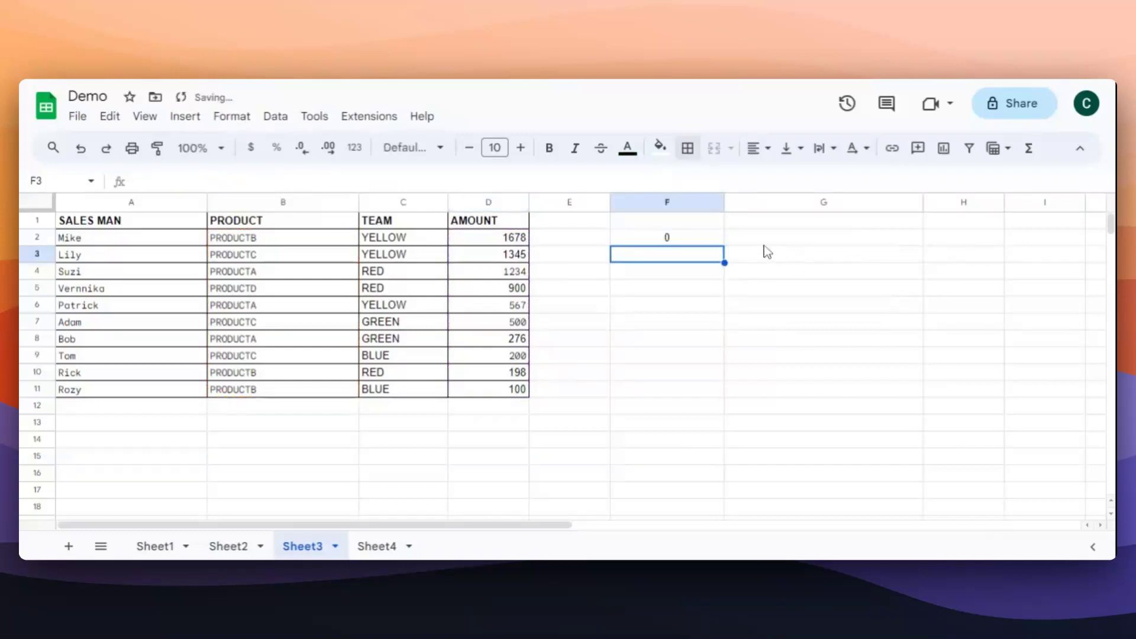
pyautogui.click(680, 239)
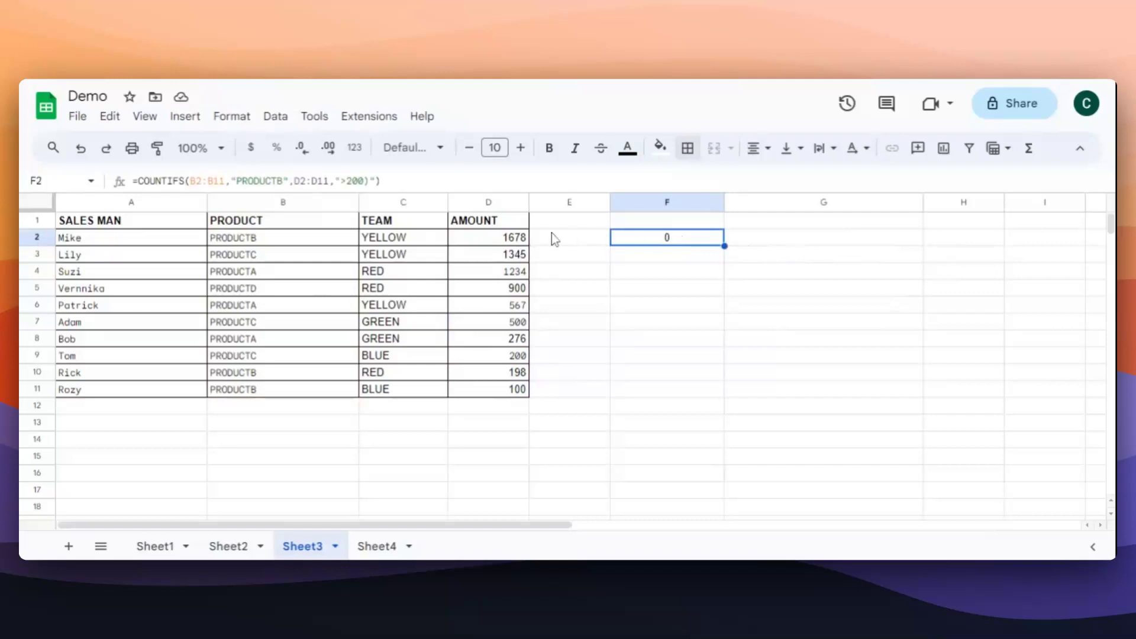
# Remove the stray character after ">200" in F2's formula so it returns 1
pyautogui.click(273, 239)
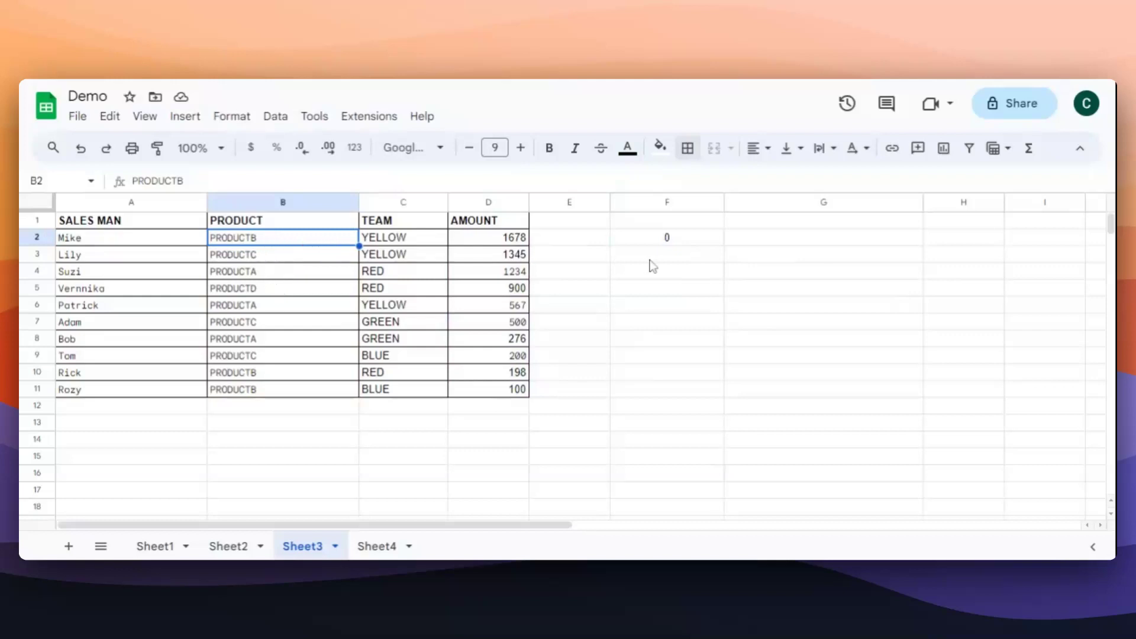
pyautogui.click(681, 243)
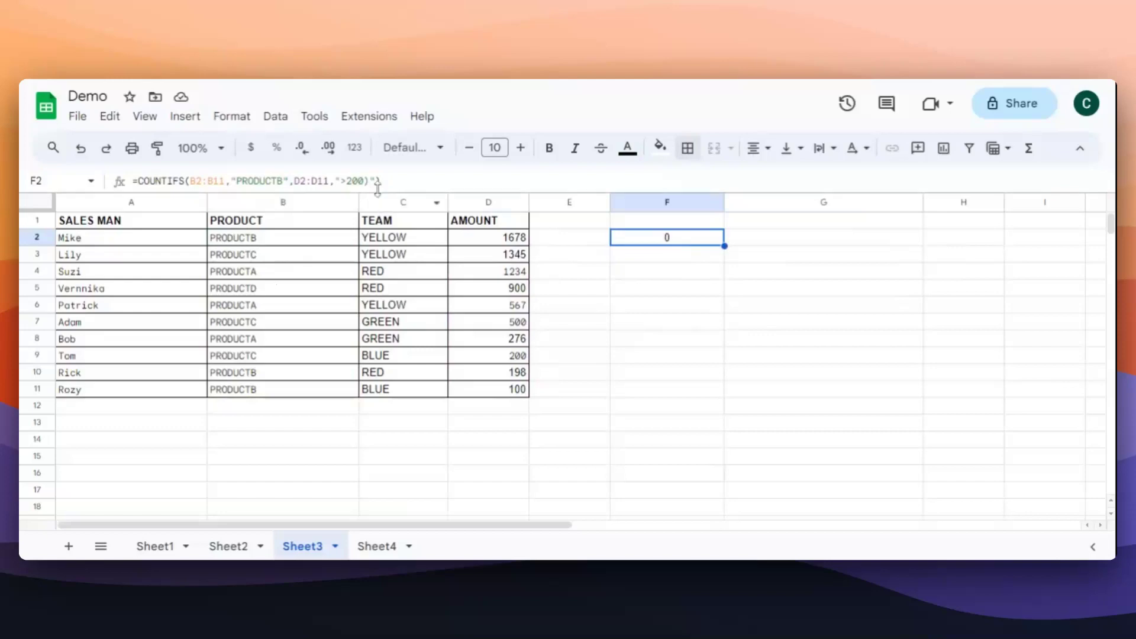
pyautogui.press('Return')
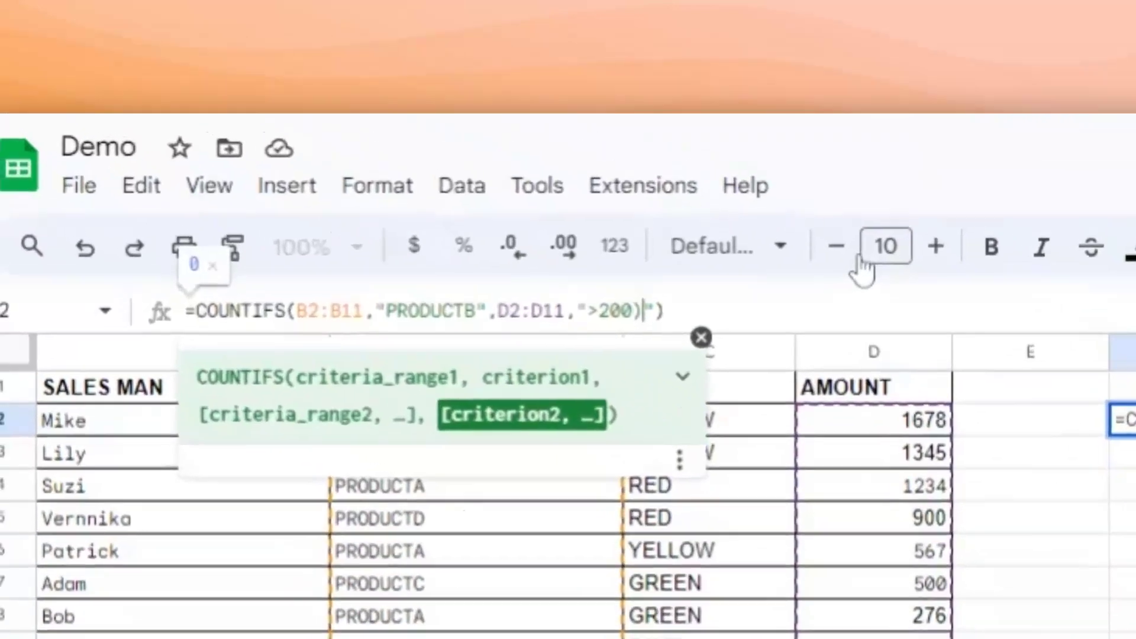
pyautogui.press('Left')
pyautogui.press('Left')
pyautogui.press('BackSpace')
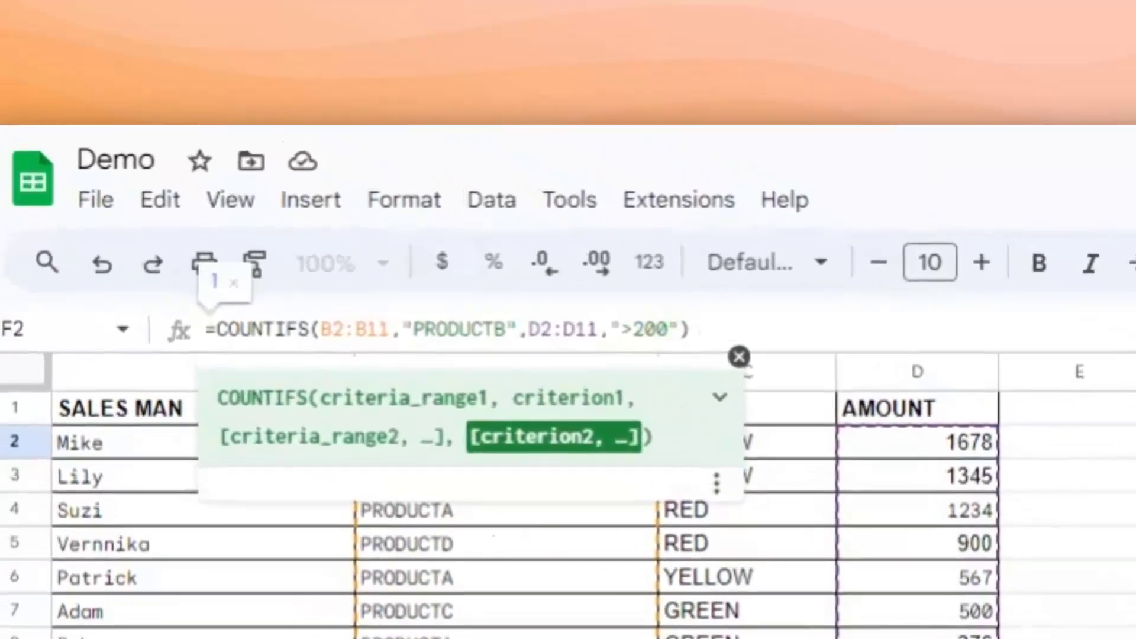
pyautogui.press('Right')
pyautogui.press('Right')
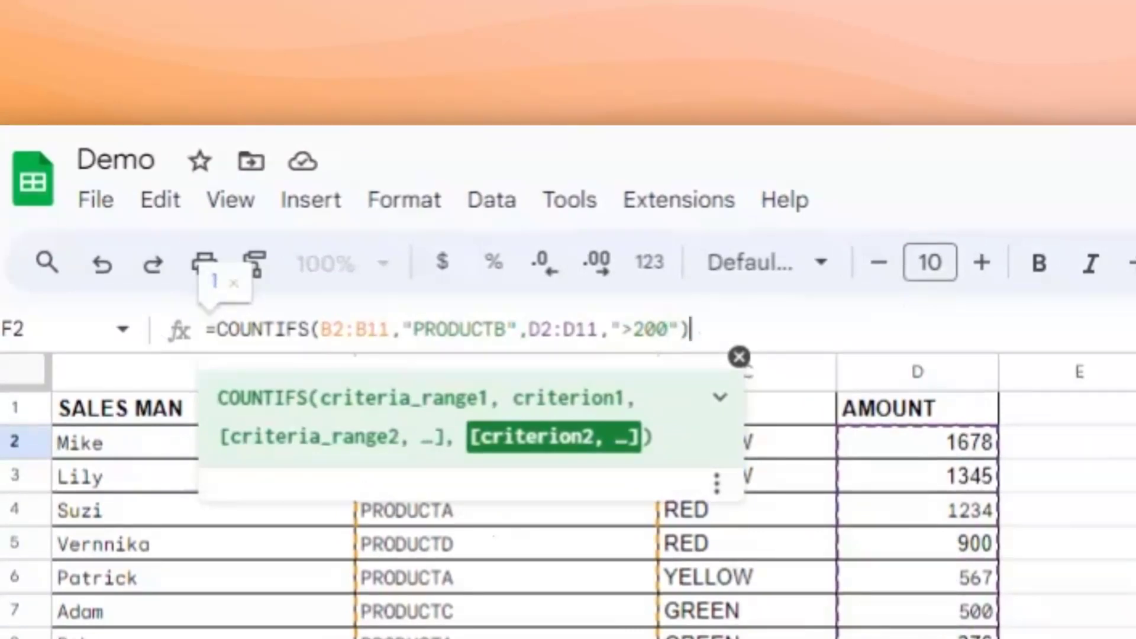
pyautogui.press('Return')
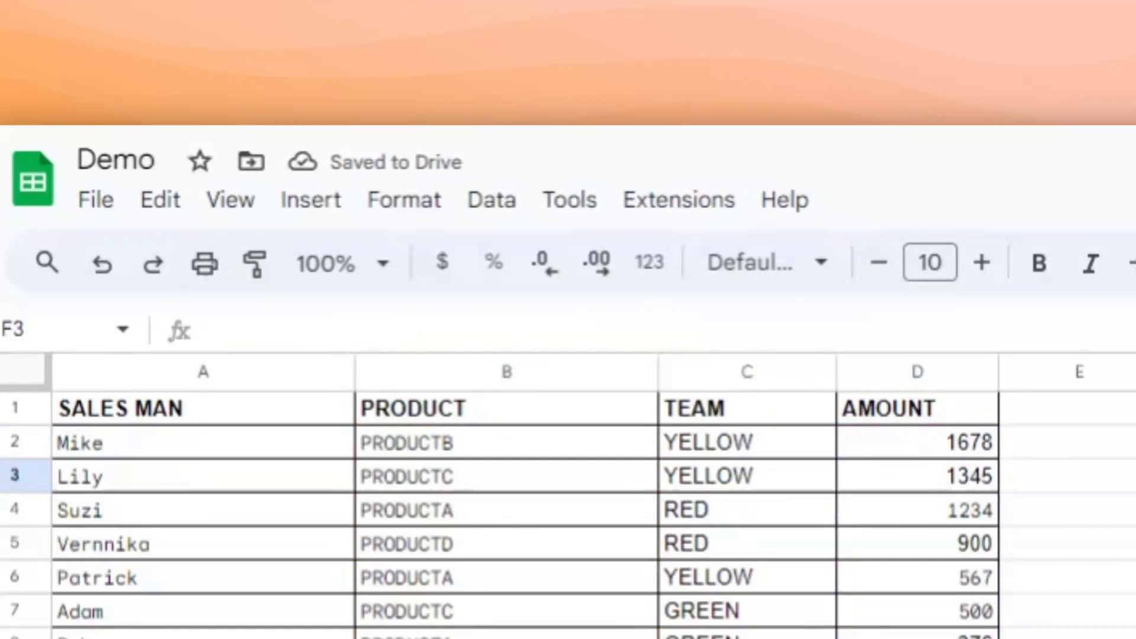
pyautogui.press('Up')
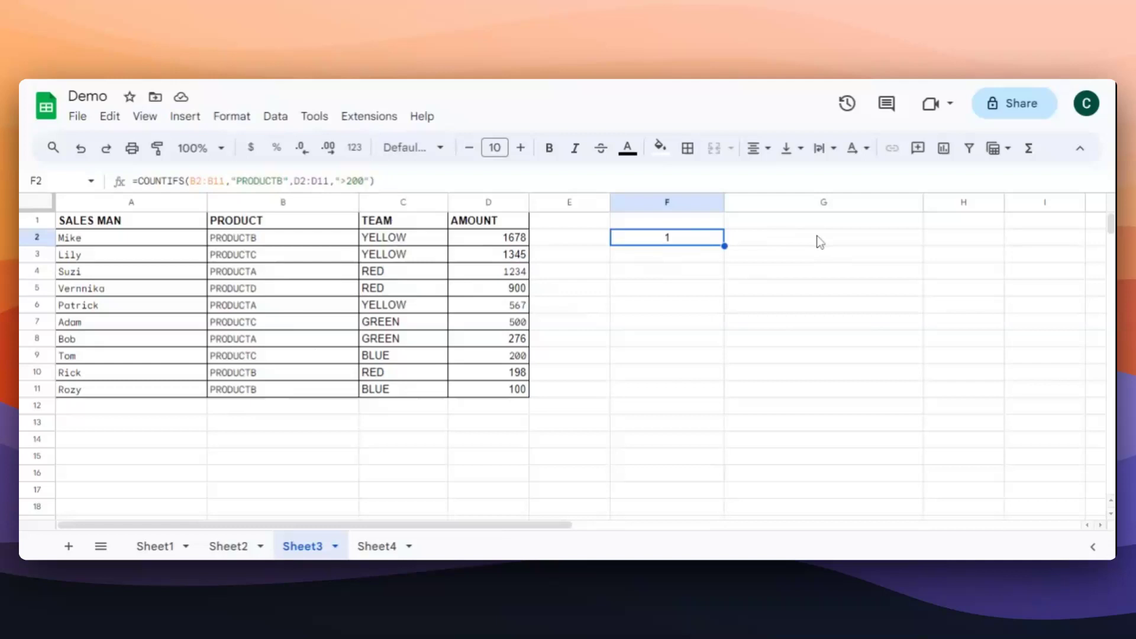
pyautogui.click(270, 393)
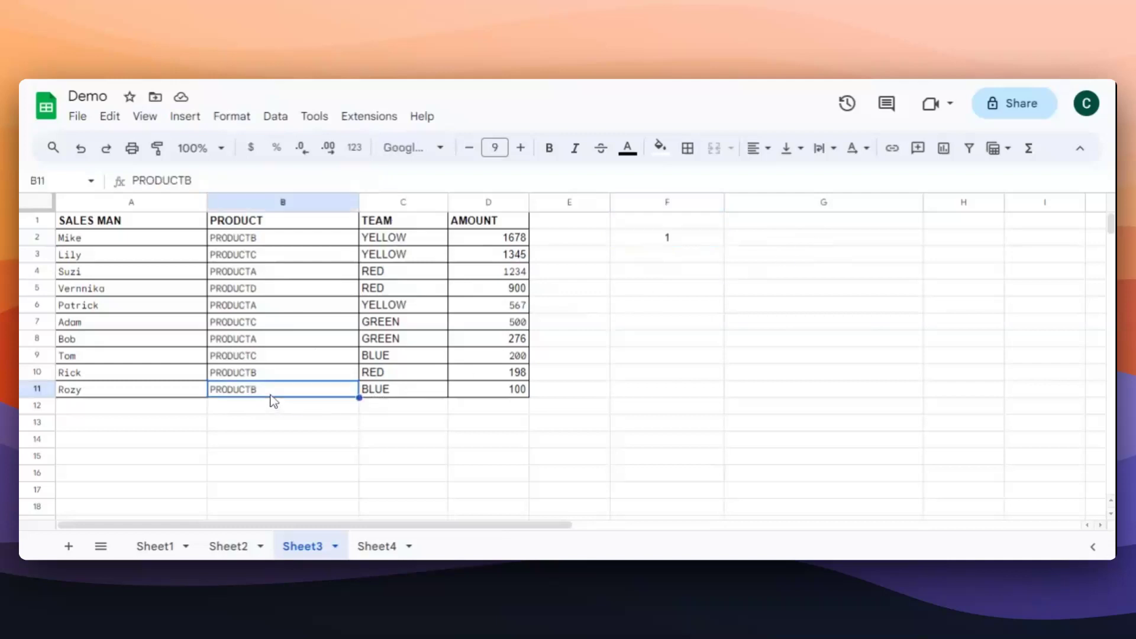
pyautogui.click(522, 393)
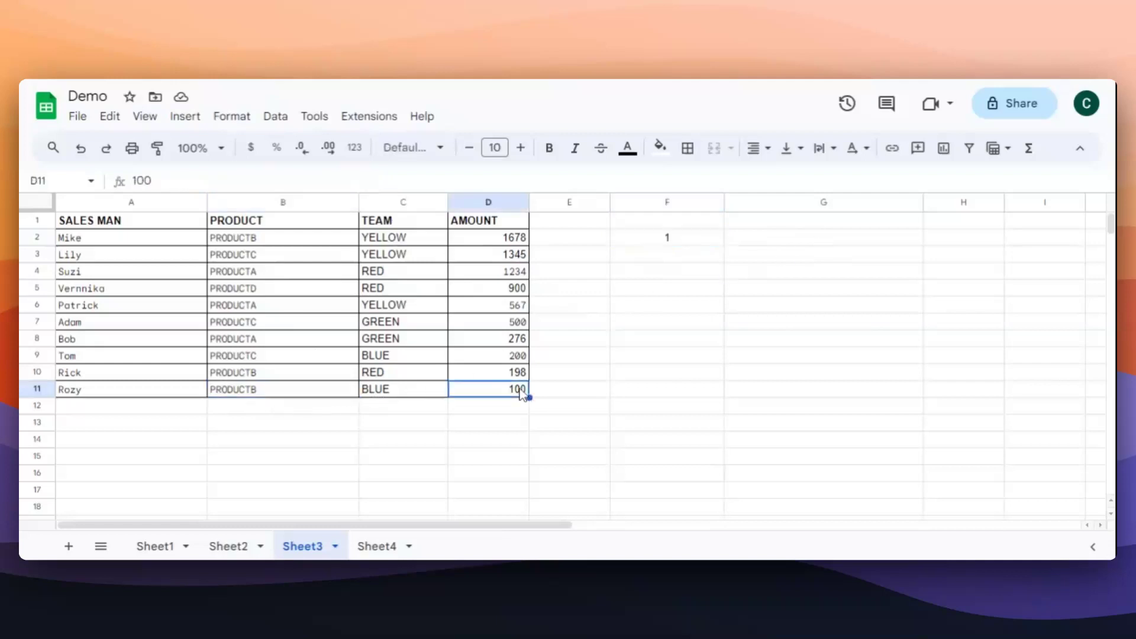
pyautogui.click(285, 377)
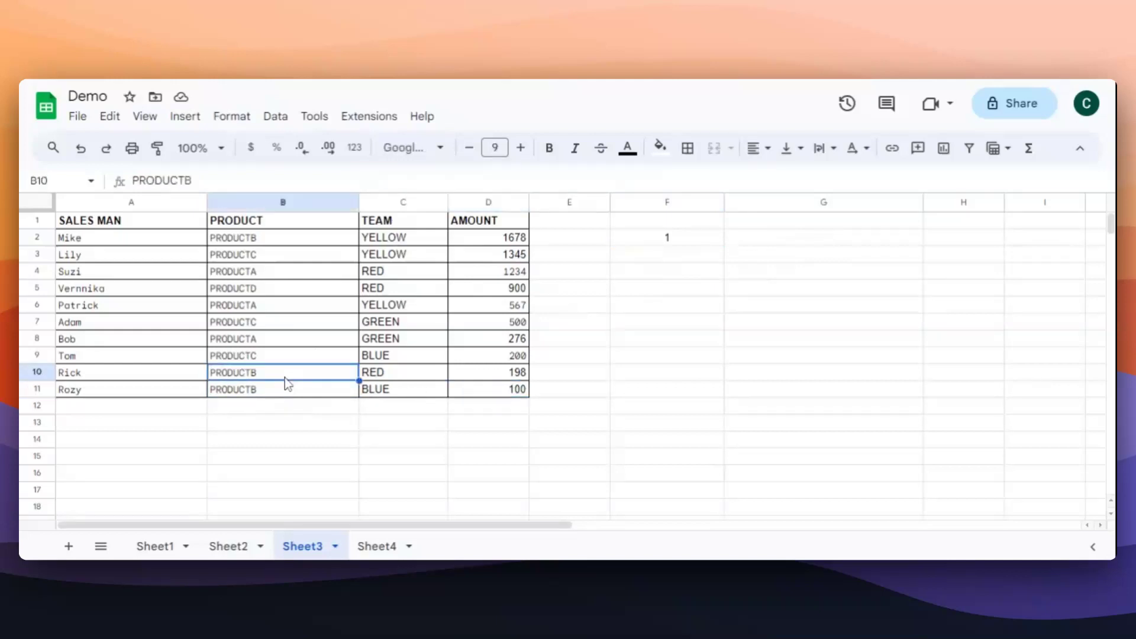
pyautogui.click(526, 374)
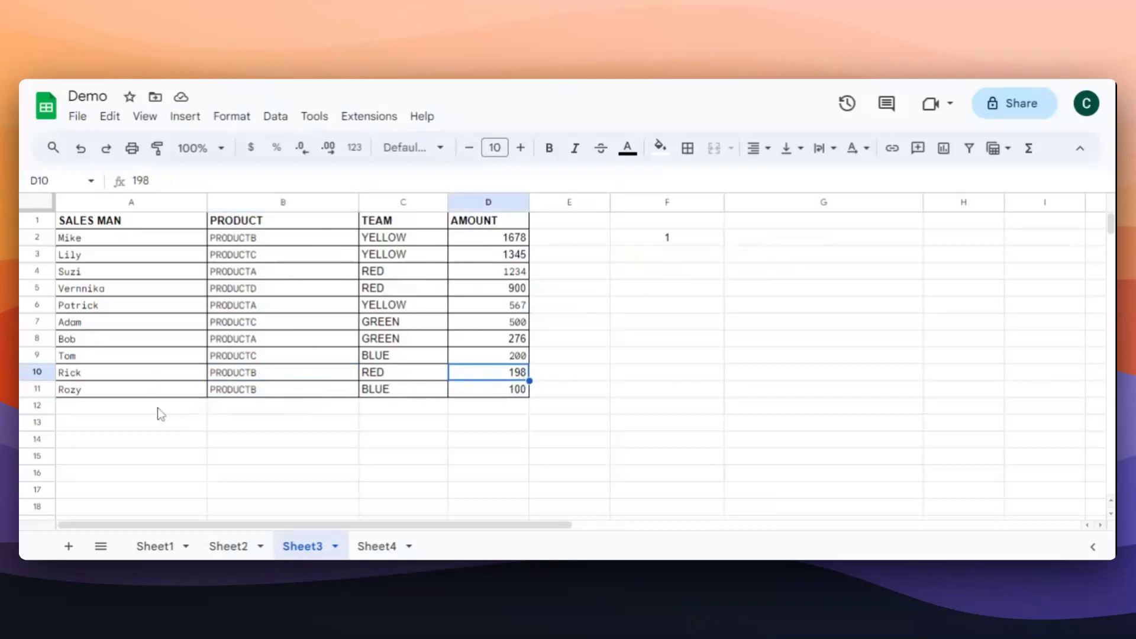
pyautogui.click(243, 242)
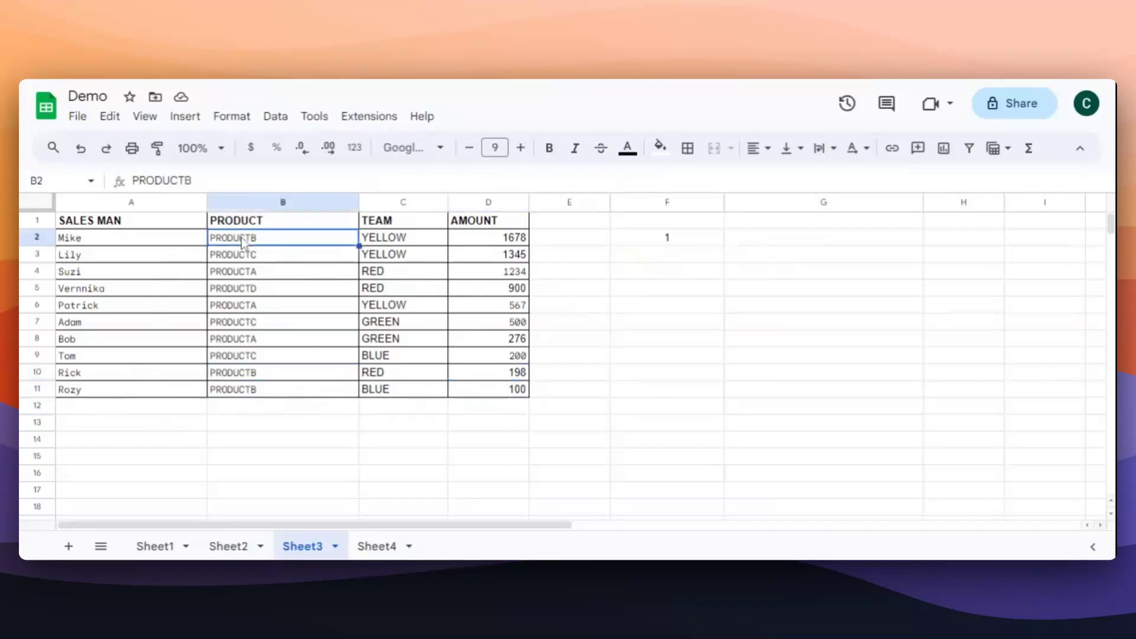
pyautogui.click(521, 244)
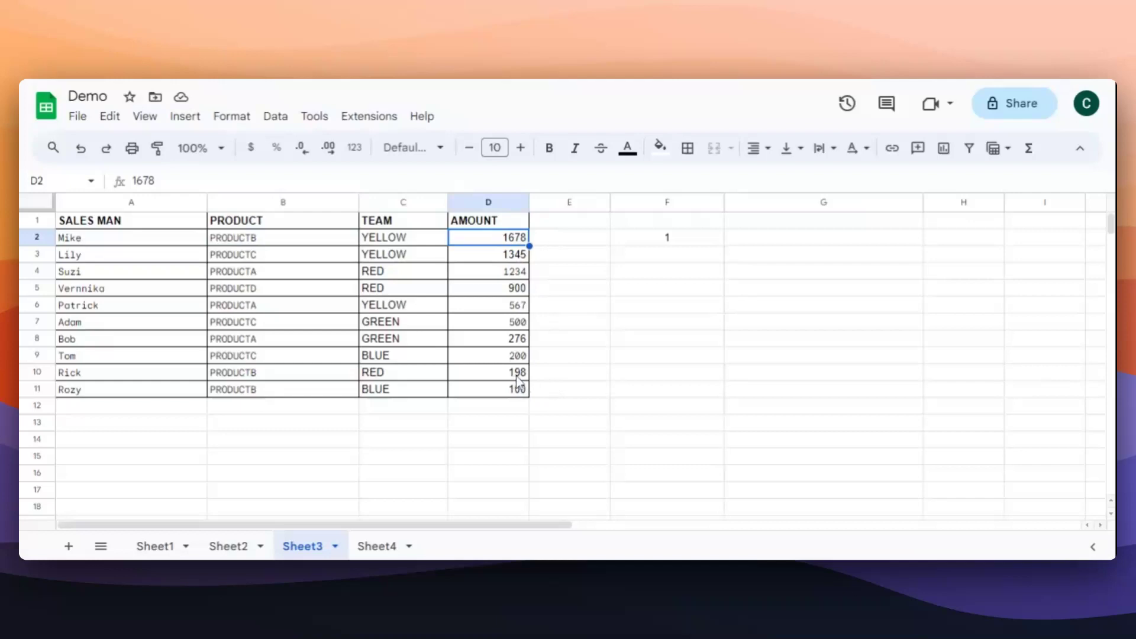
pyautogui.click(665, 241)
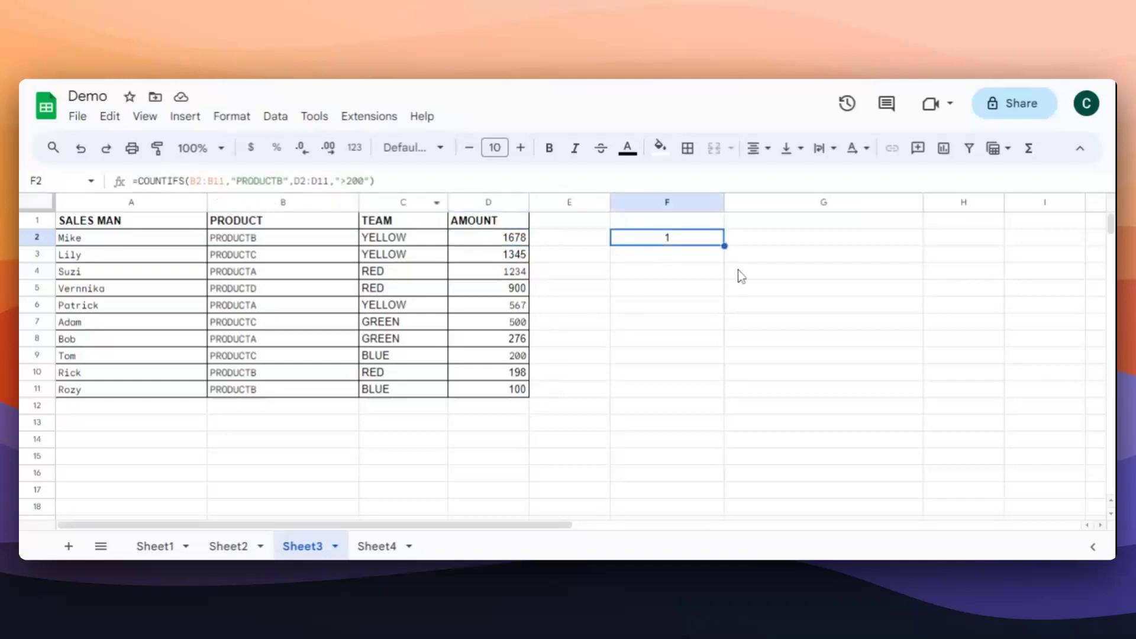
pyautogui.click(655, 222)
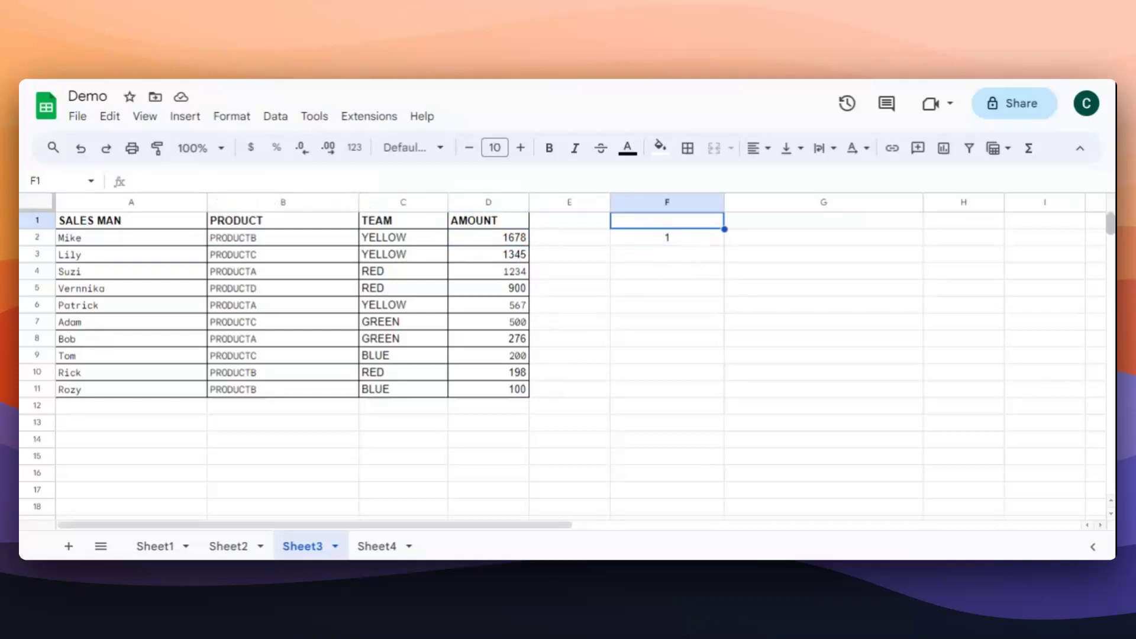
# Label F1 'PRODUCTB > 200' and copy F2's COUNTIFS formula text into G2
pyautogui.write('PROD')
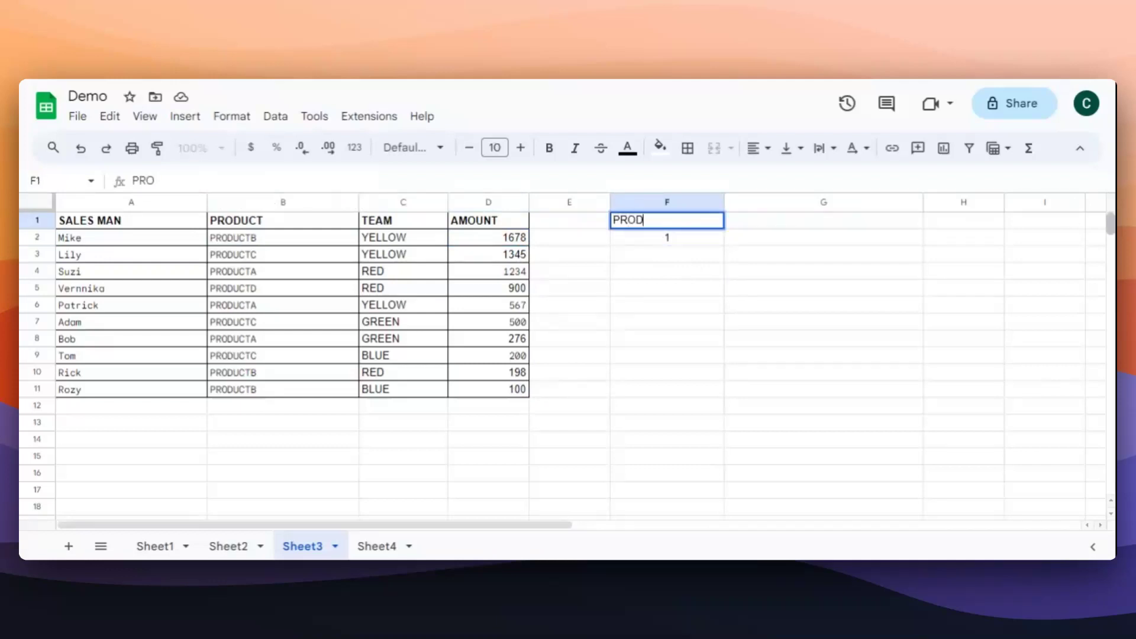
pyautogui.write('UCTB > 200')
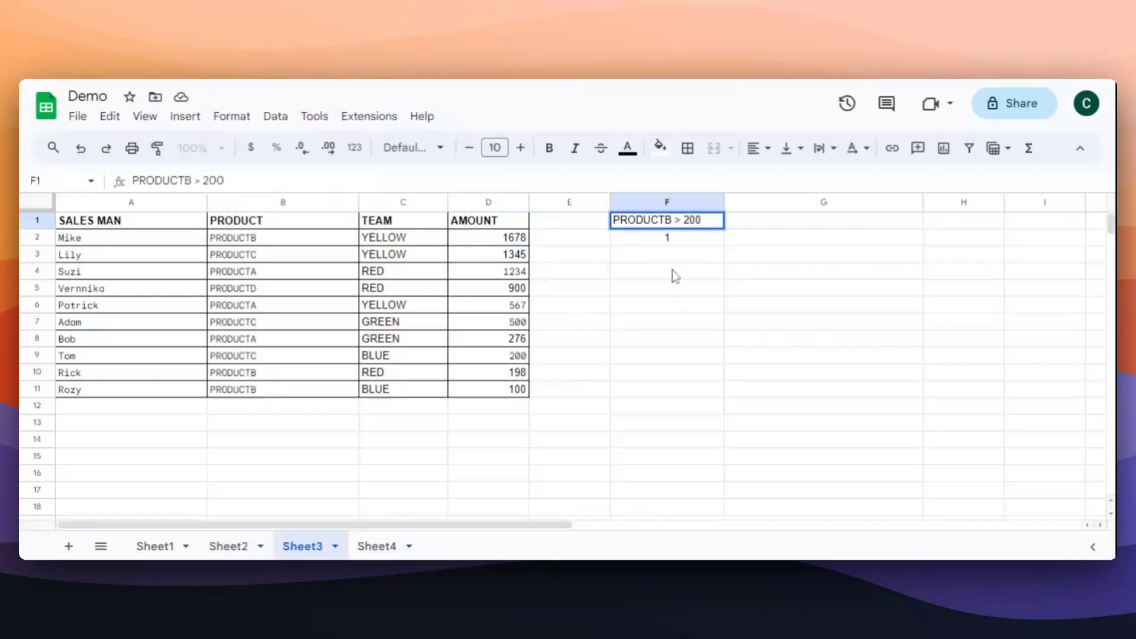
pyautogui.click(704, 256)
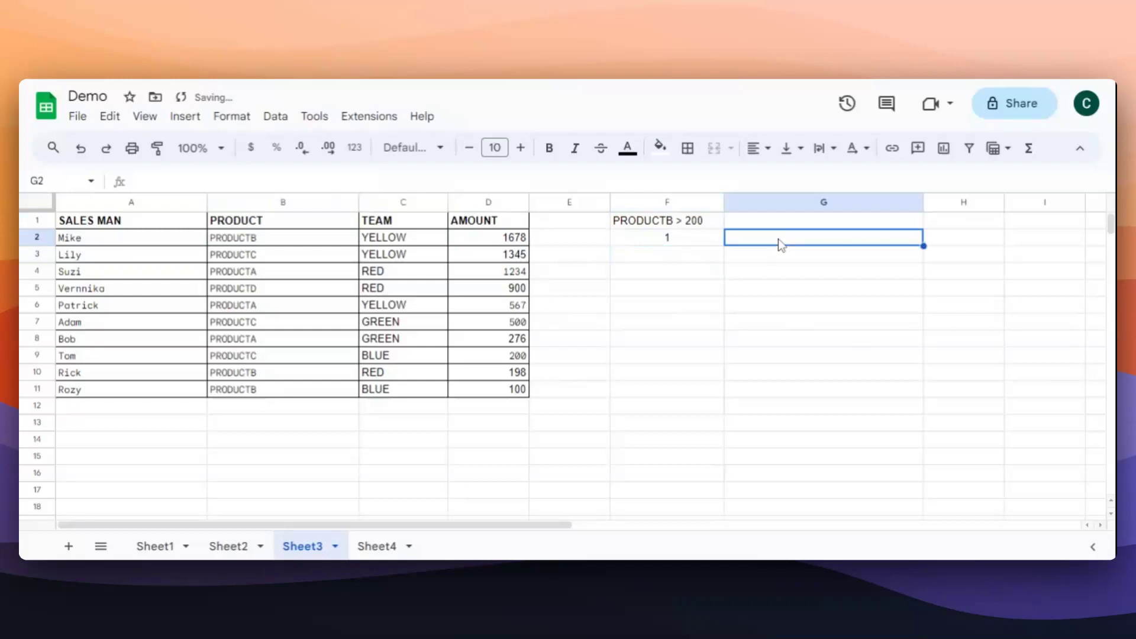
pyautogui.click(668, 240)
pyautogui.moveTo(375, 180); pyautogui.dragTo(133, 180)
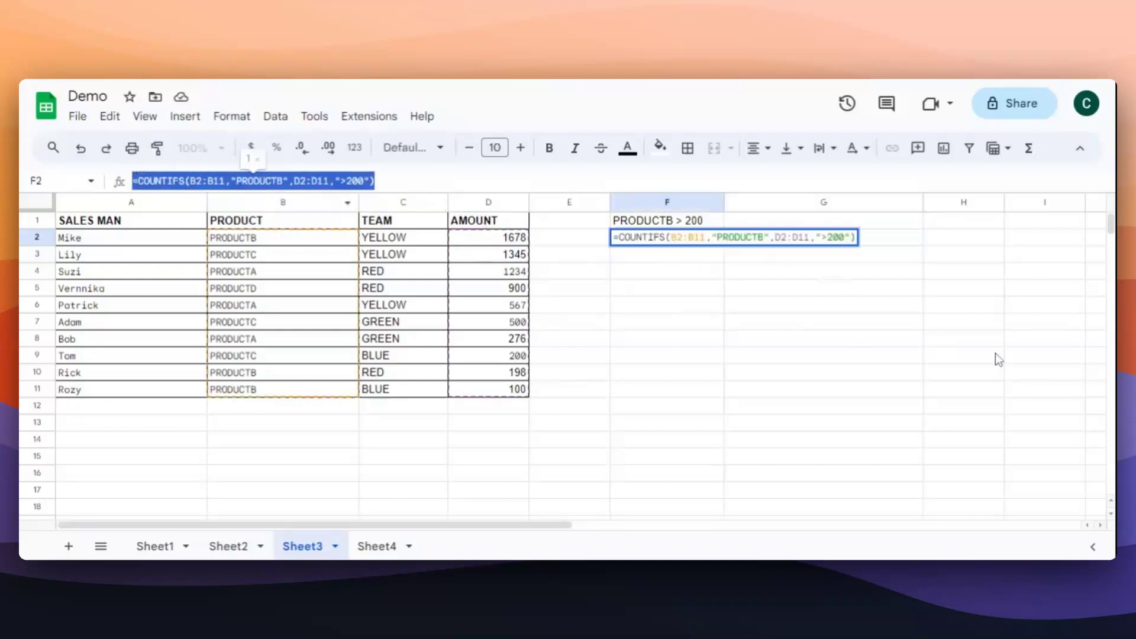
pyautogui.hotkey('ctrl', 'c')
pyautogui.click(765, 246)
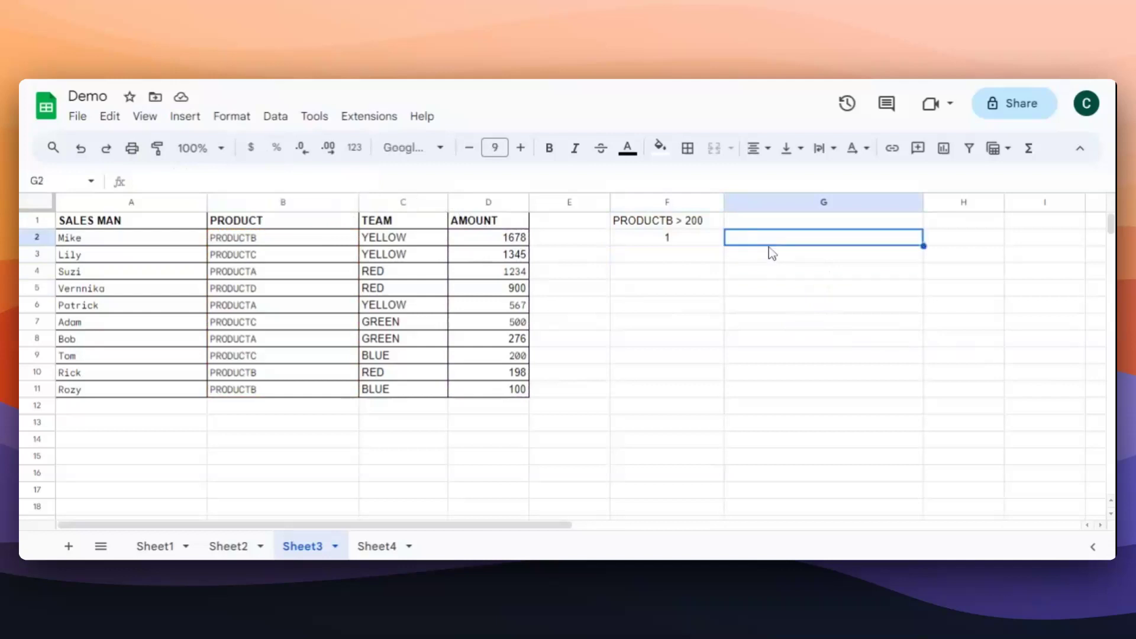
pyautogui.hotkey('ctrl', 'v')
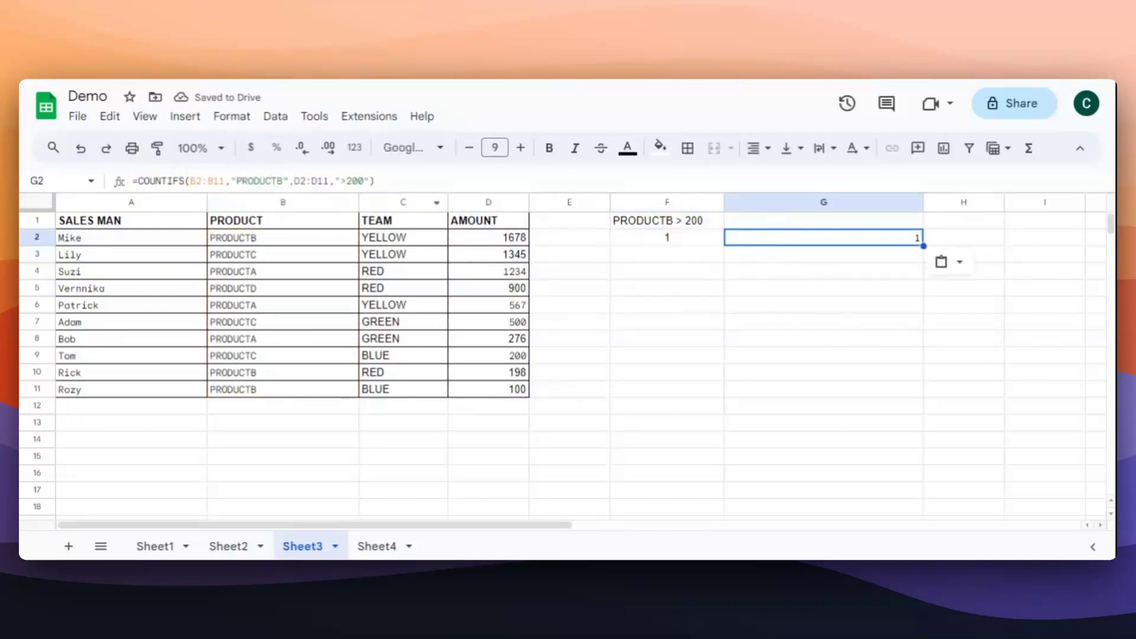
# Change G2's formula to PRODUCTA with an added D2:D11,"<1000" condition, giving 2
pyautogui.click(283, 181)
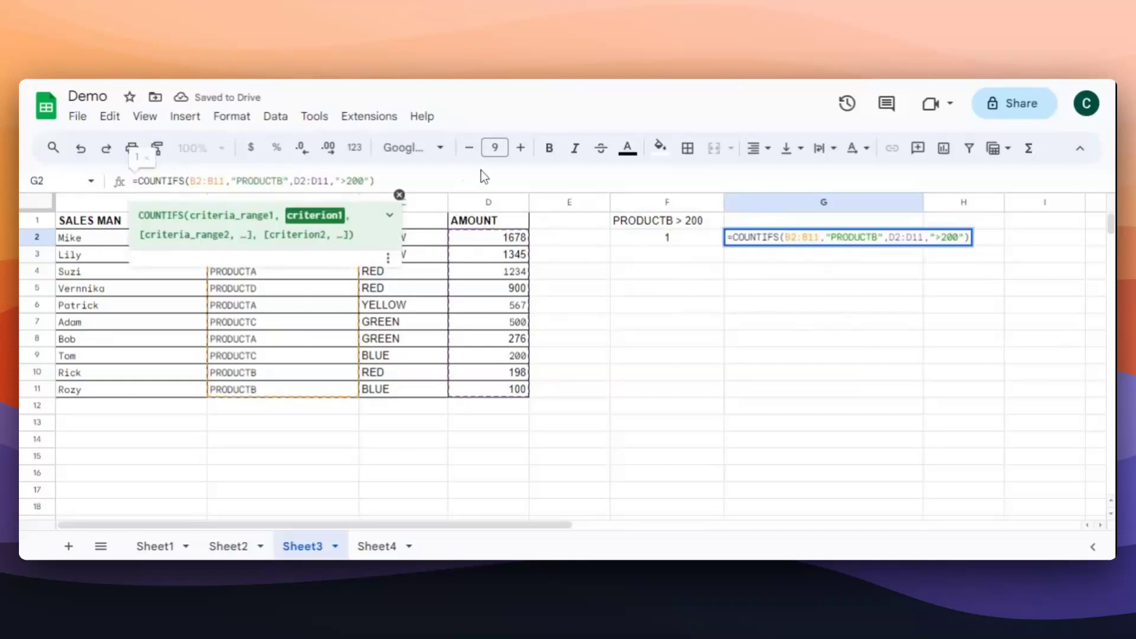
pyautogui.press('BackSpace')
pyautogui.write('A')
pyautogui.press('End')
pyautogui.press('Left')
pyautogui.write(',')
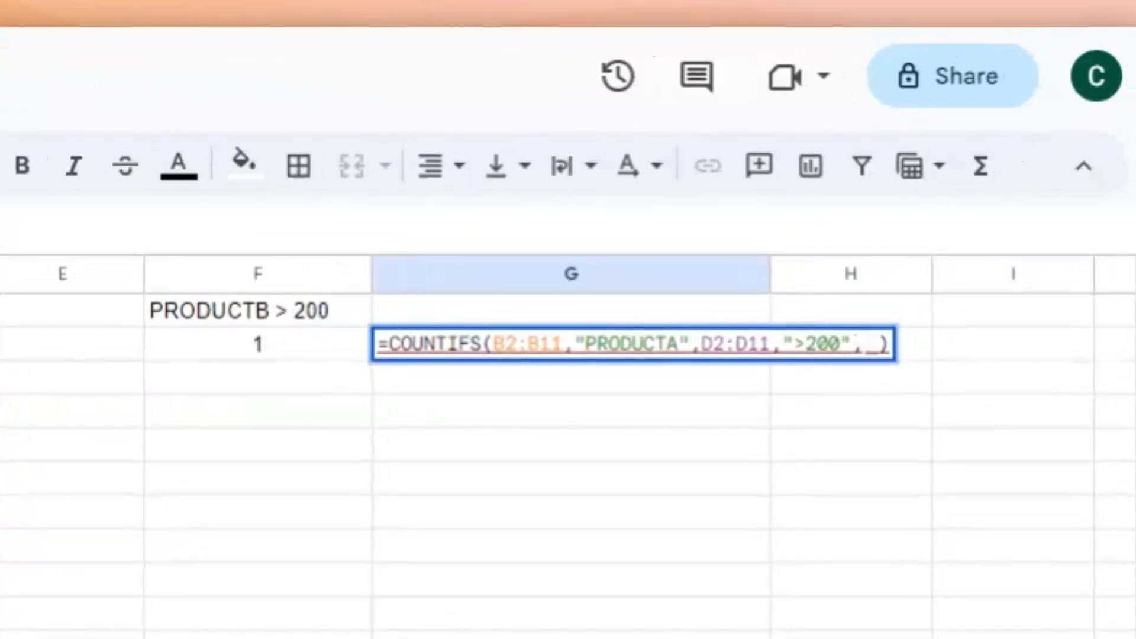
pyautogui.write('D2:D11')
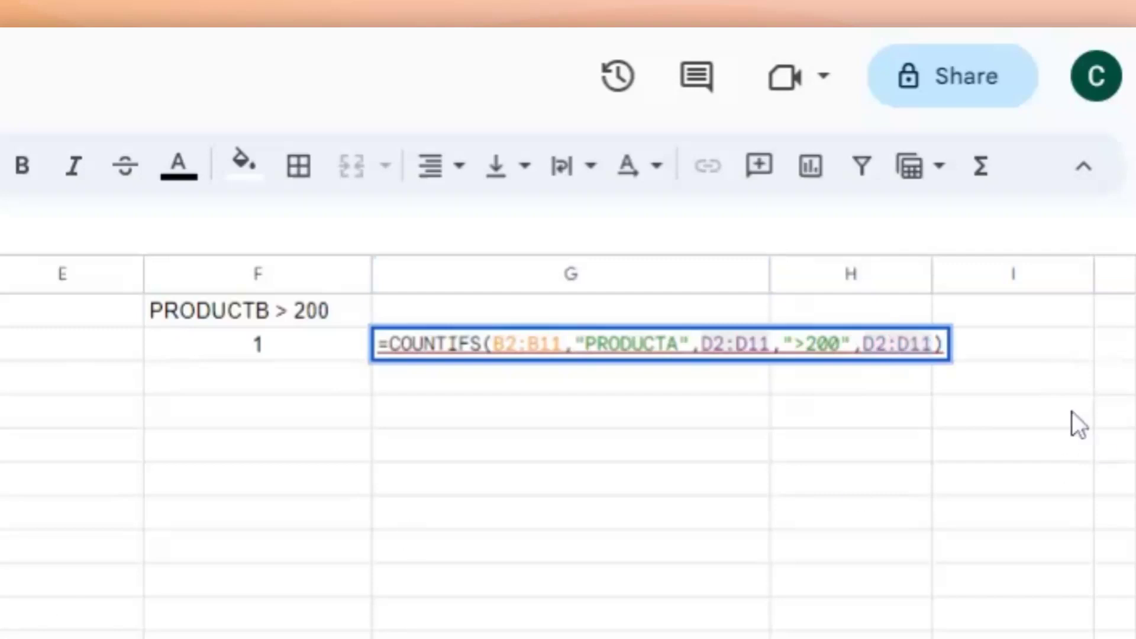
pyautogui.write(',"')
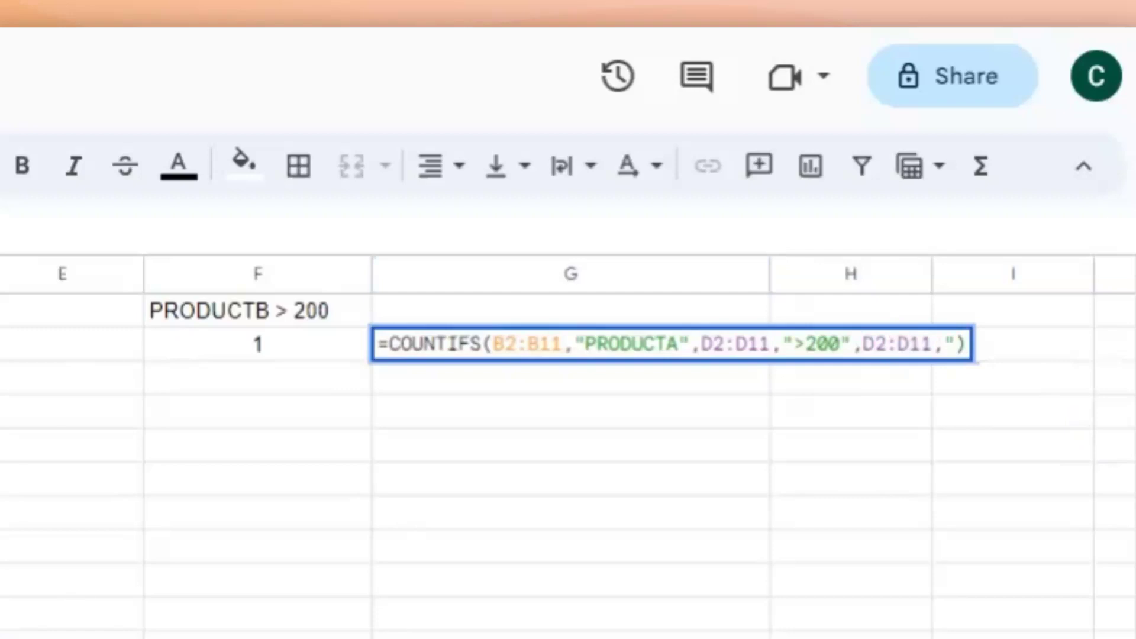
pyautogui.write('<')
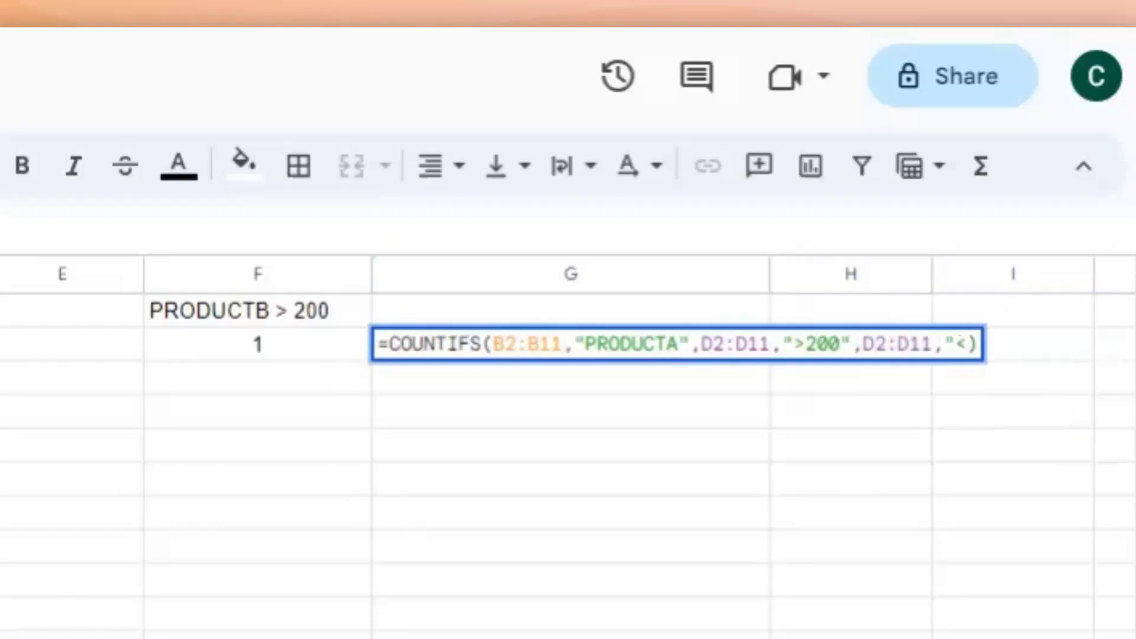
pyautogui.write('1000')
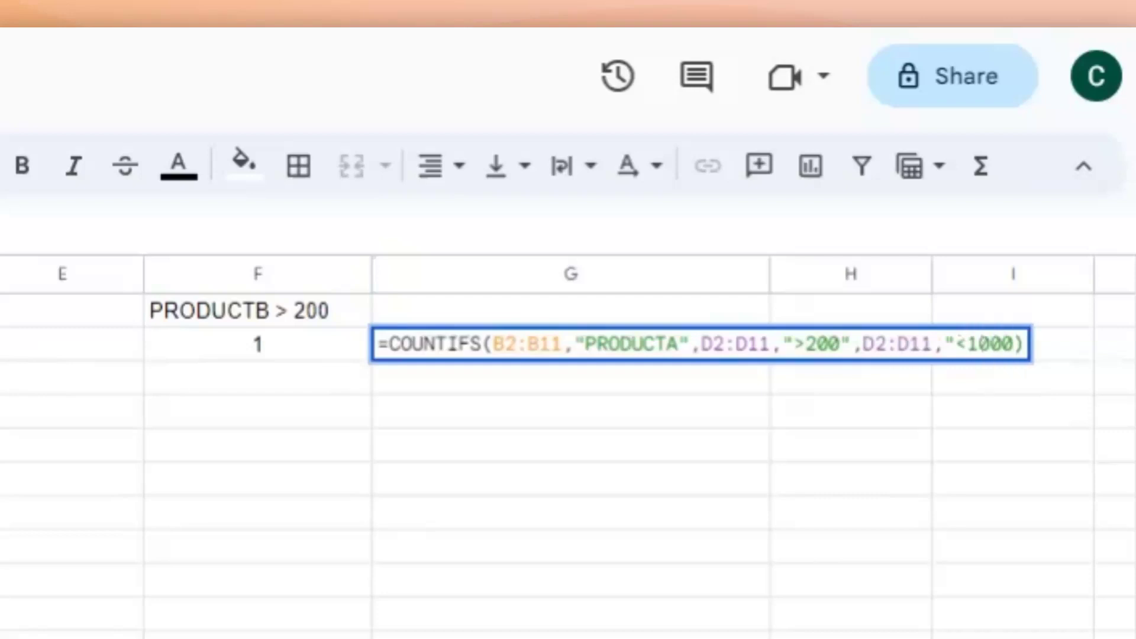
pyautogui.write('"')
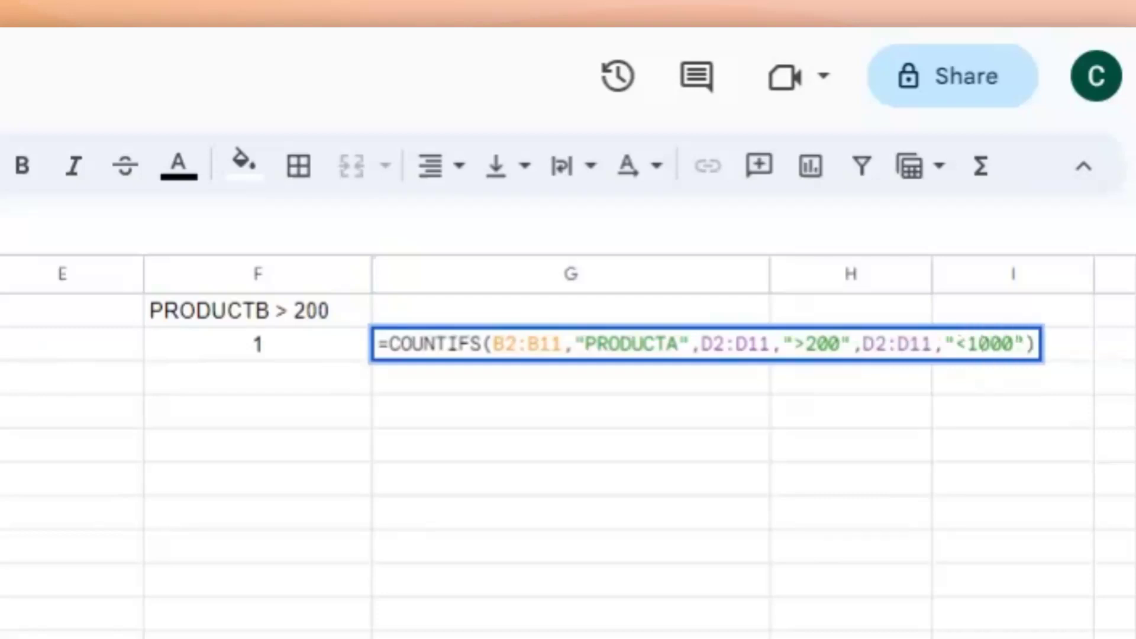
pyautogui.press('Return')
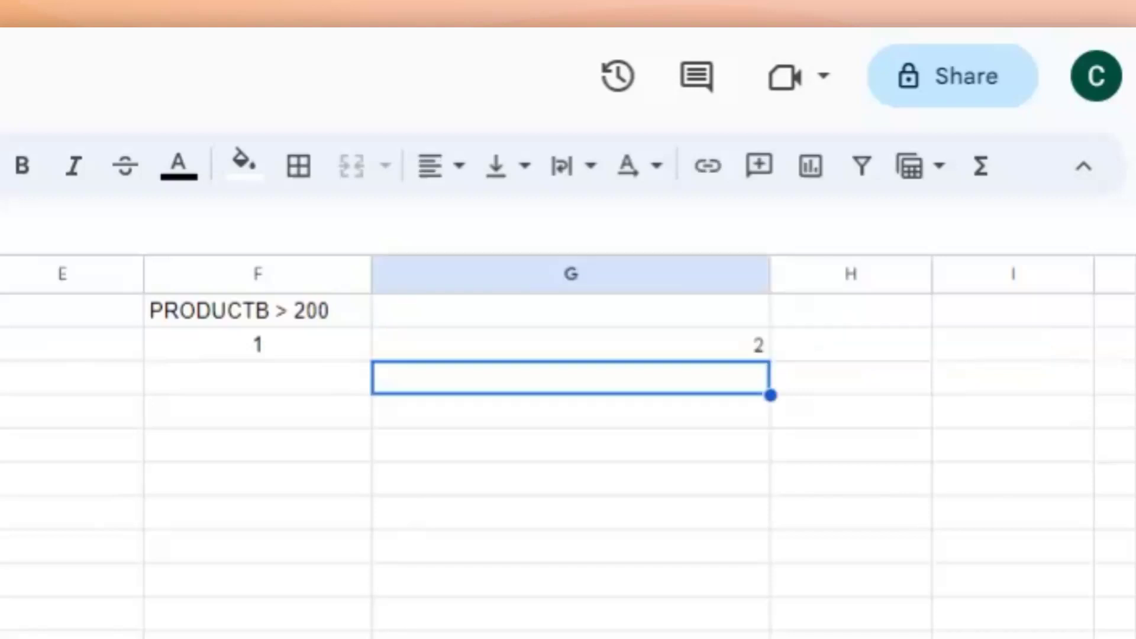
pyautogui.click(731, 354)
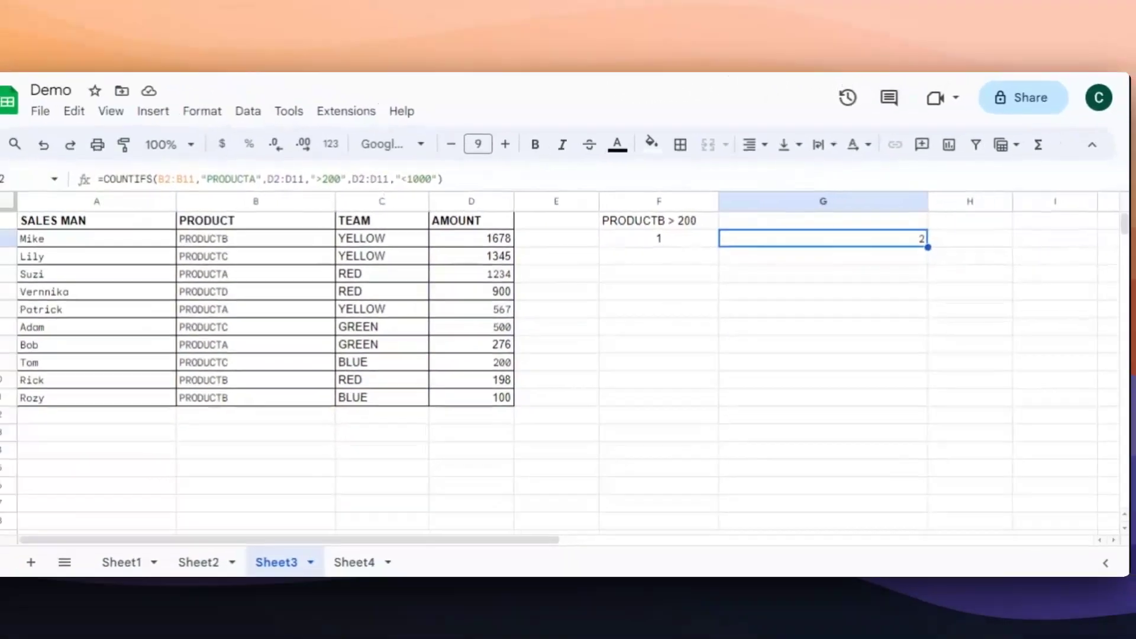
pyautogui.click(653, 223)
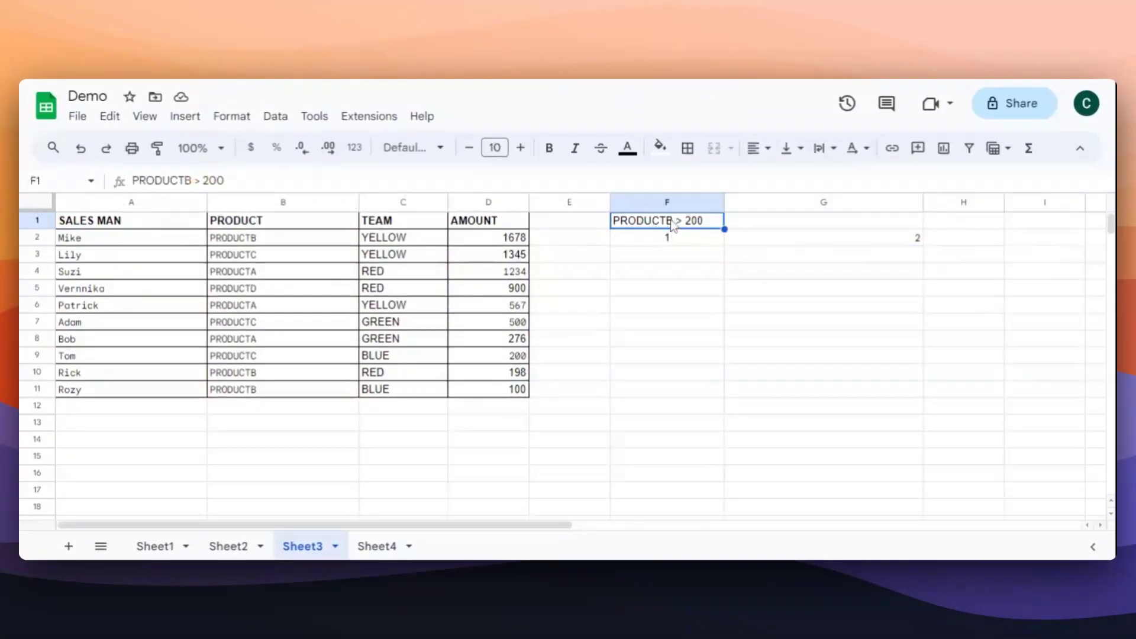
pyautogui.click(790, 222)
pyautogui.click(812, 243)
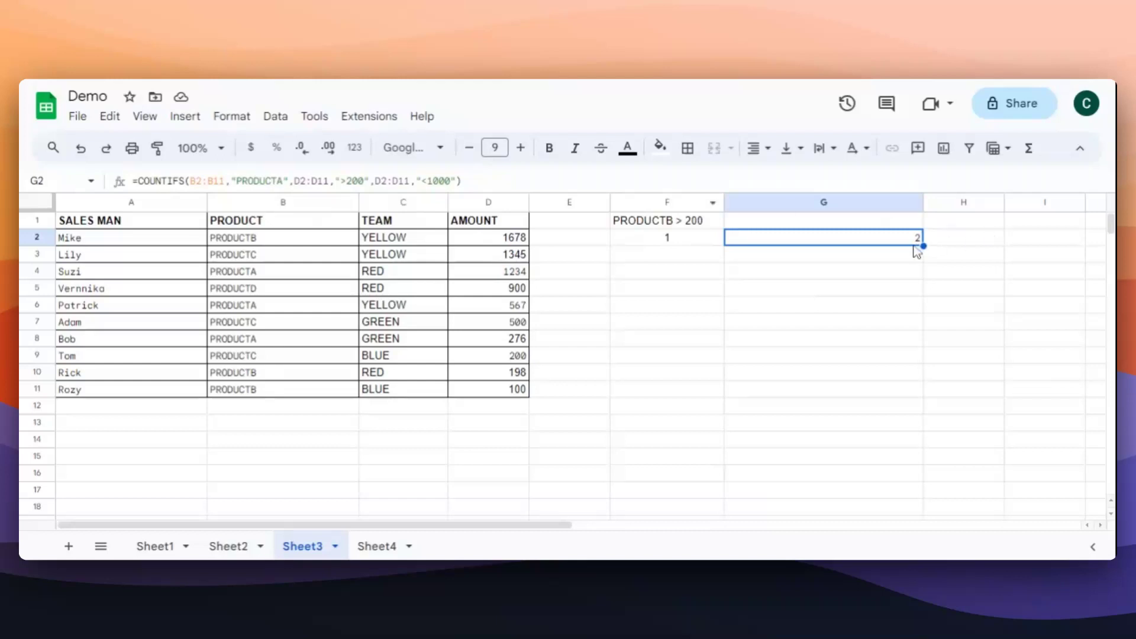
# Apply yellow fill to B4, B6 and B8 one cell at a time
pyautogui.click(246, 272)
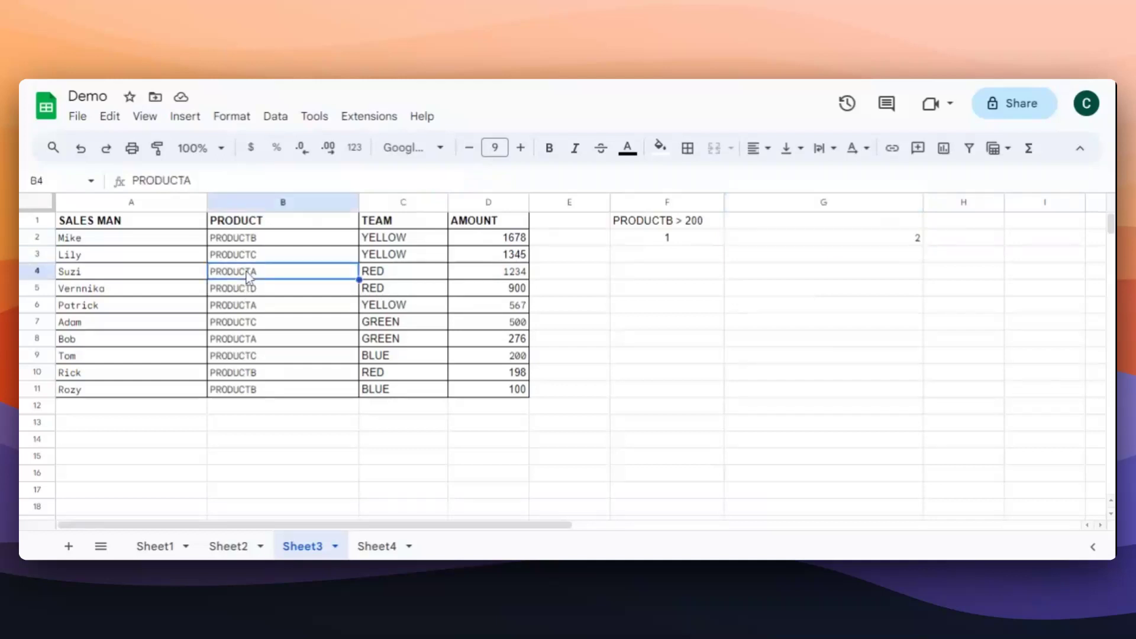
pyautogui.click(661, 151)
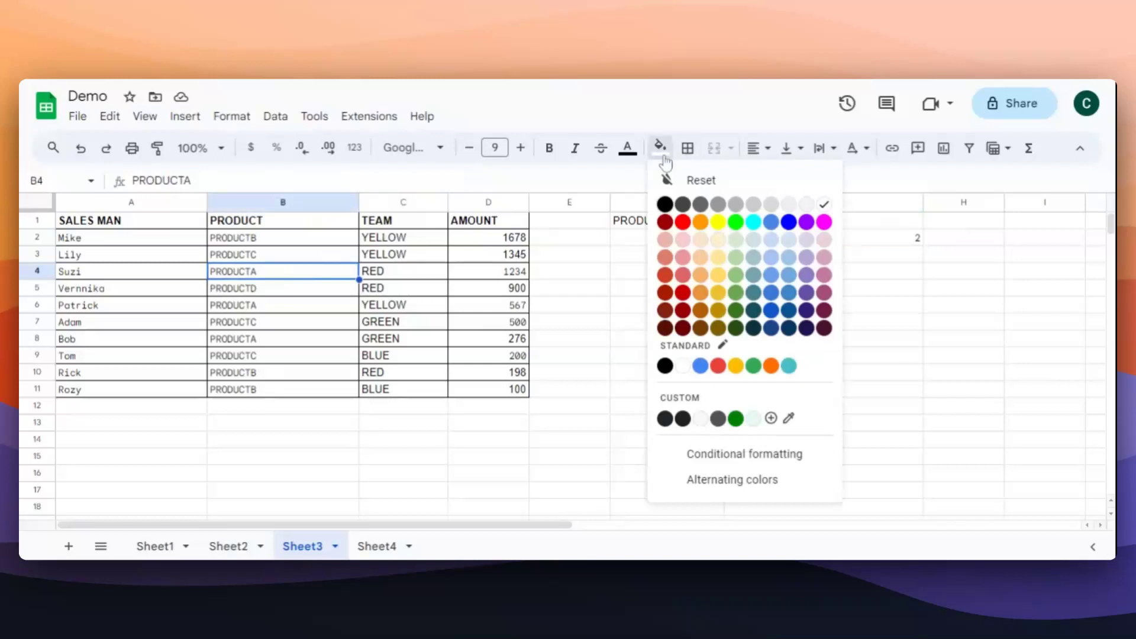
pyautogui.click(722, 233)
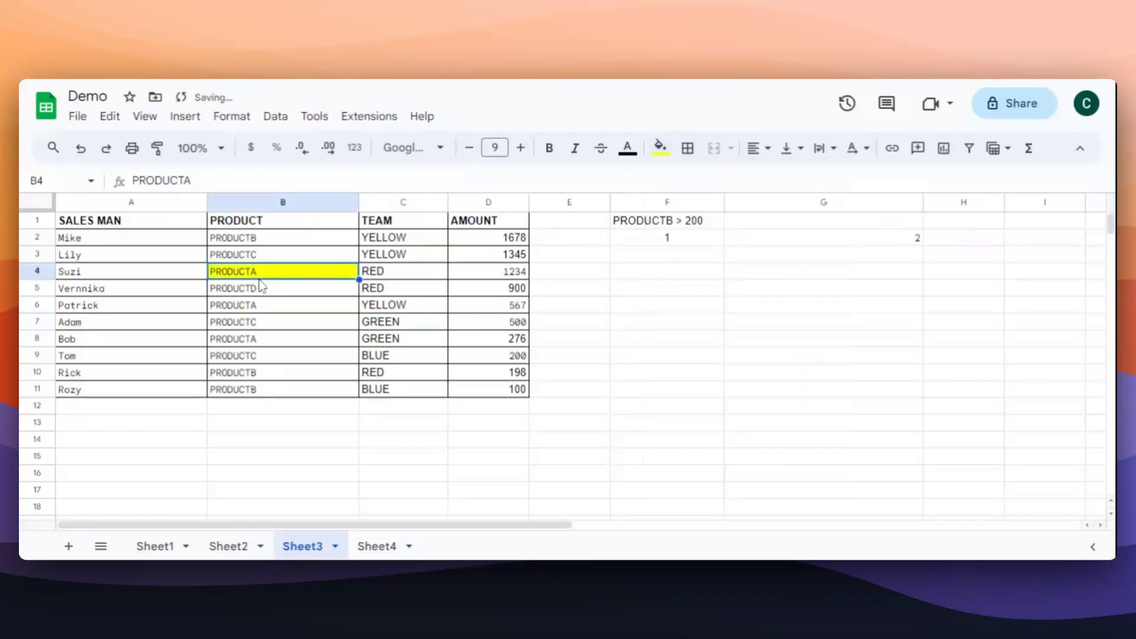
pyautogui.click(258, 308)
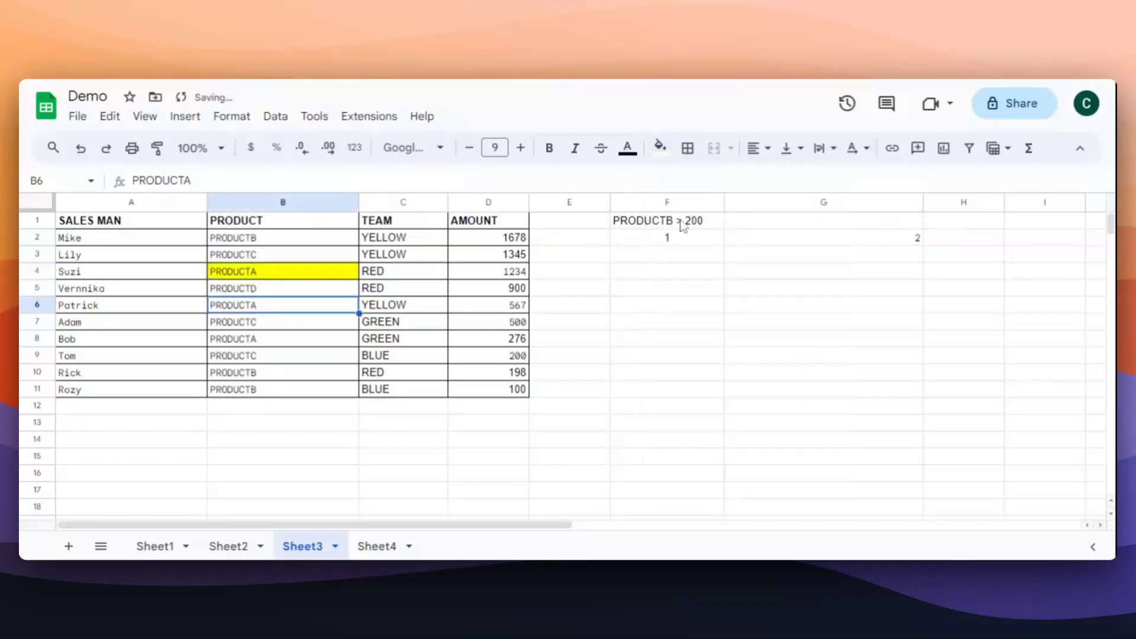
pyautogui.click(657, 151)
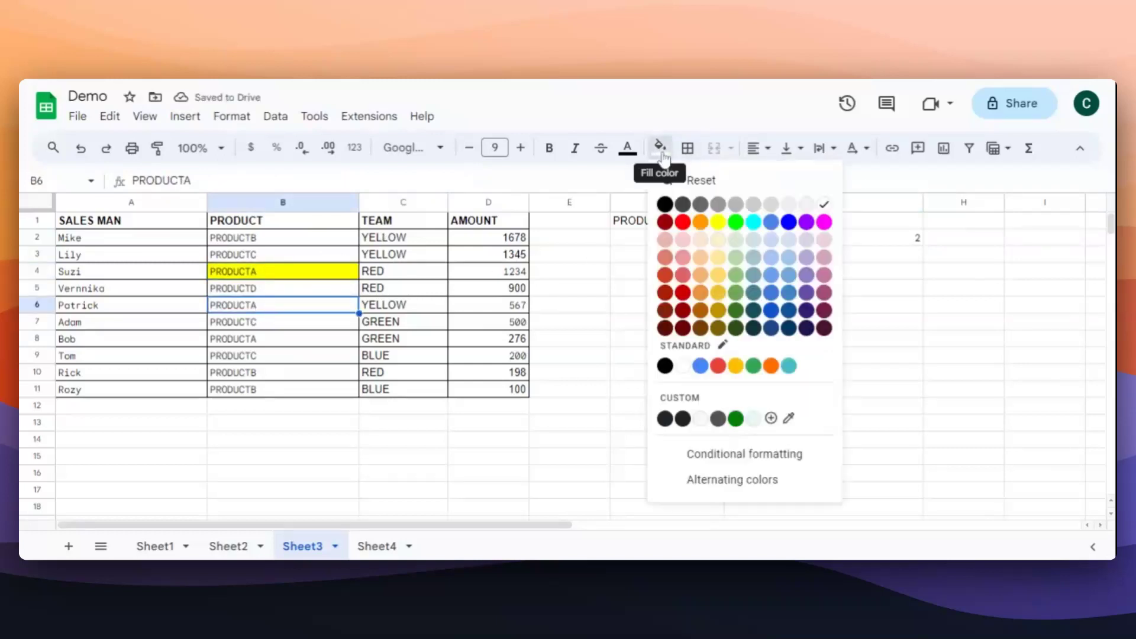
pyautogui.click(718, 223)
pyautogui.click(255, 343)
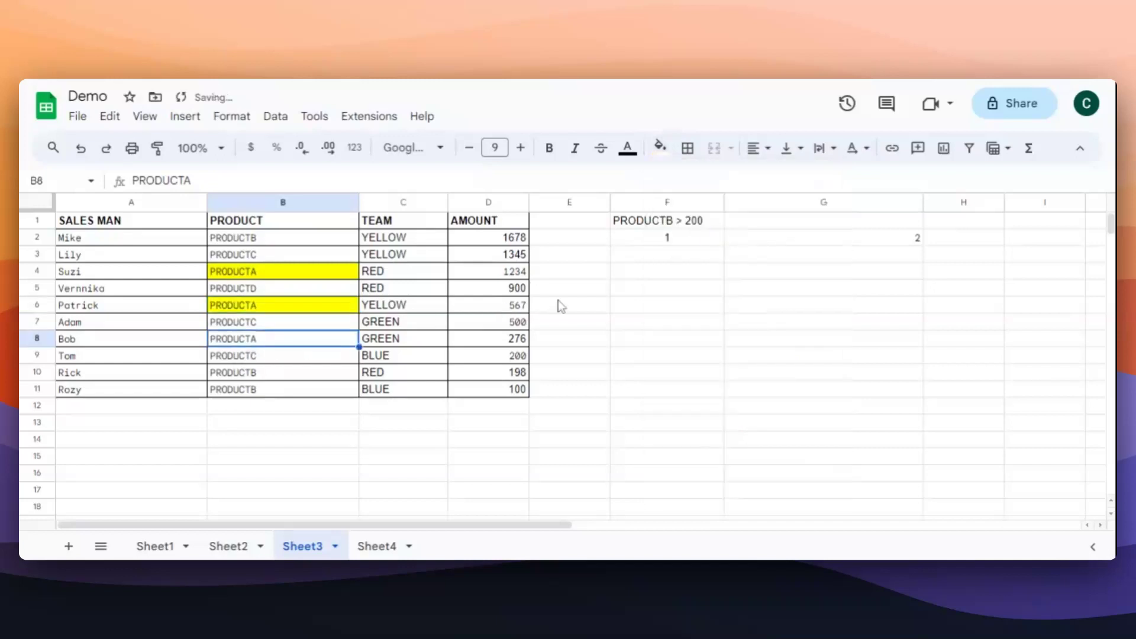
pyautogui.click(659, 150)
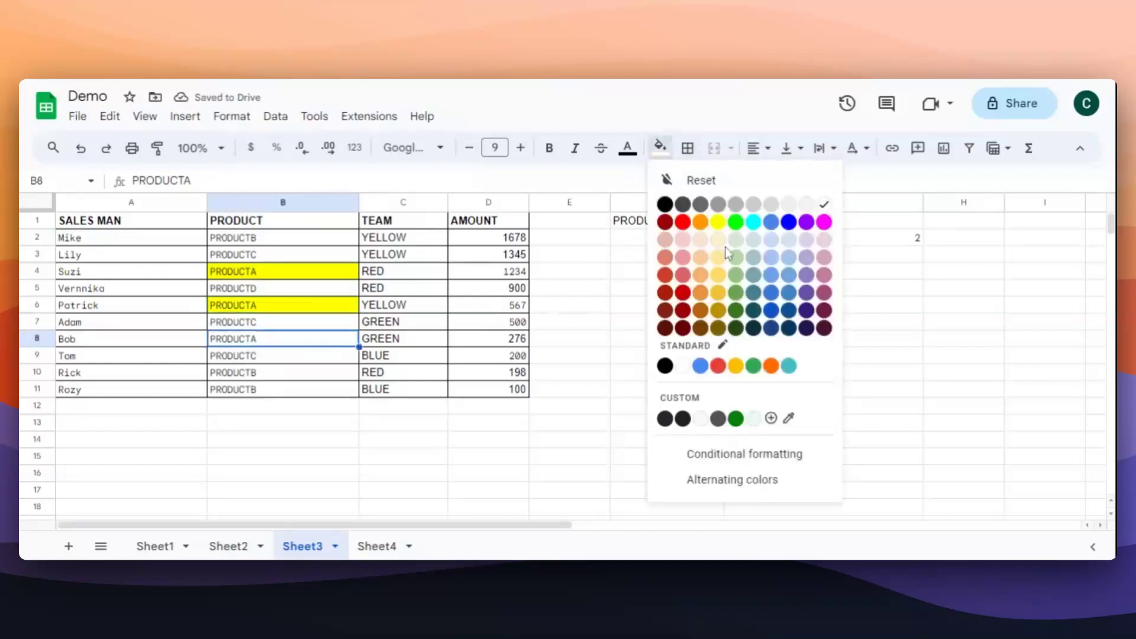
pyautogui.click(718, 223)
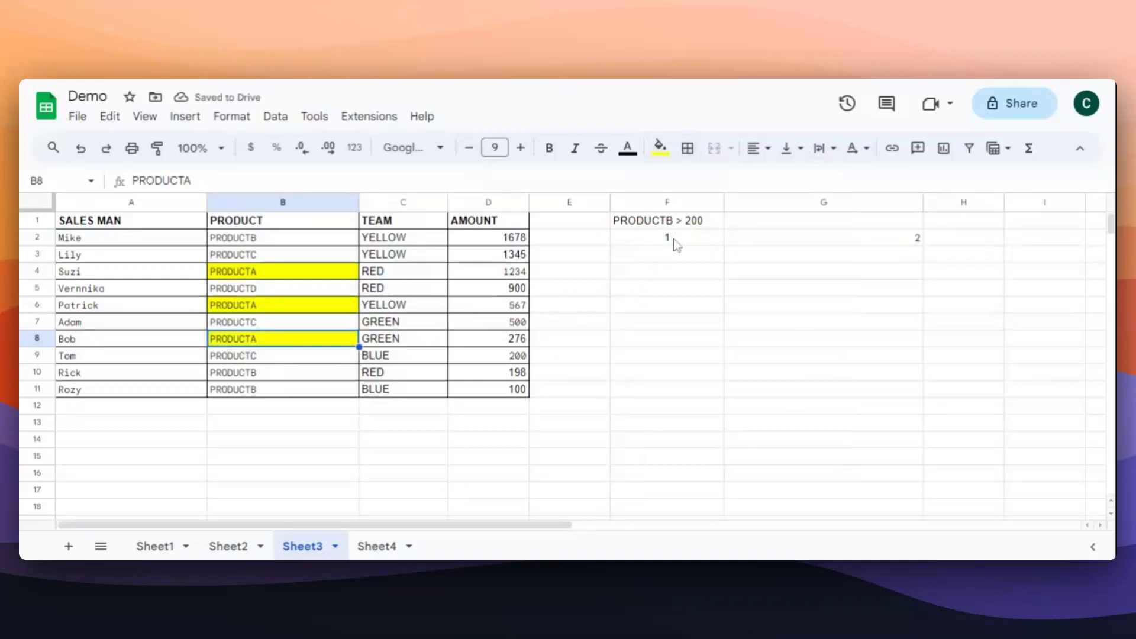
pyautogui.click(893, 240)
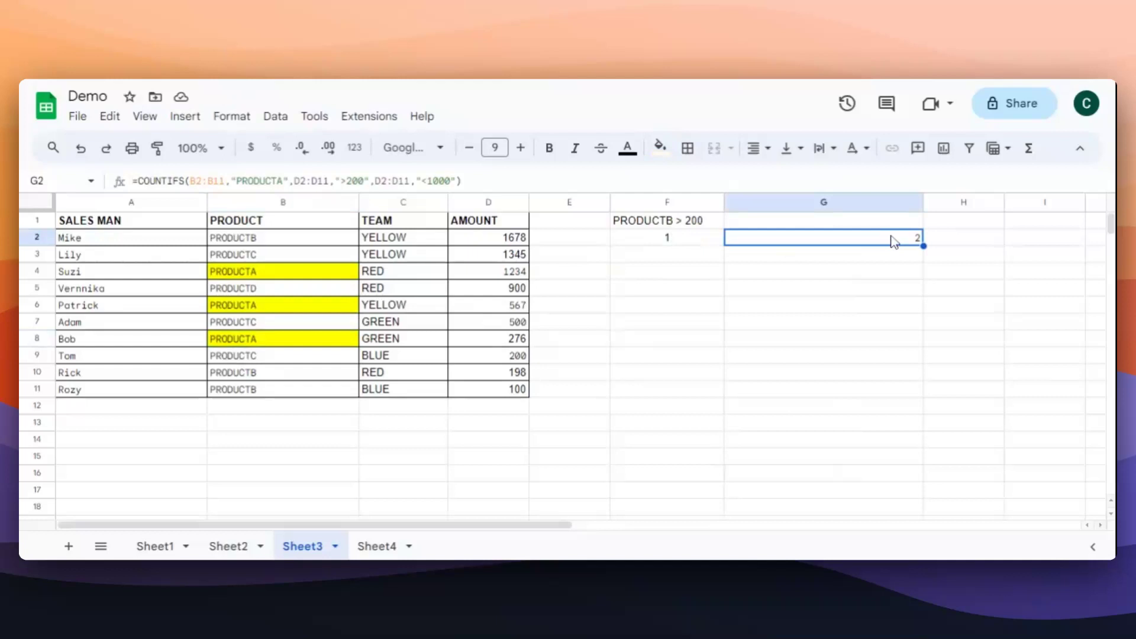
# Enter the heading 'PRODUCTA > 200 and < 1000' in G1
pyautogui.click(772, 223)
pyautogui.write('P')
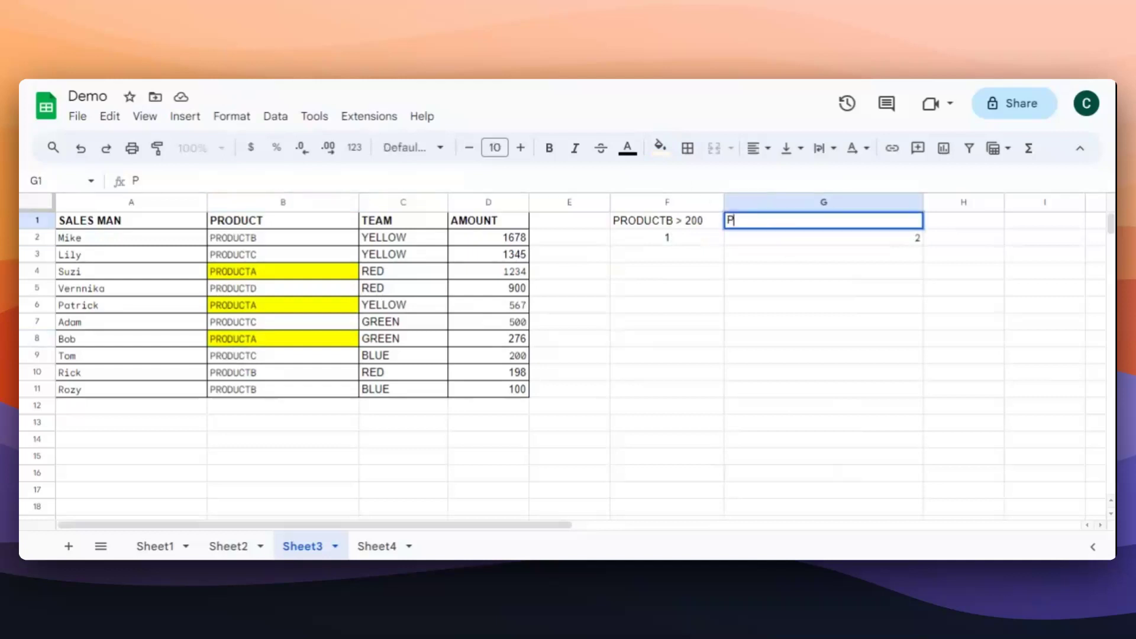
pyautogui.write('RODUCTA > 2')
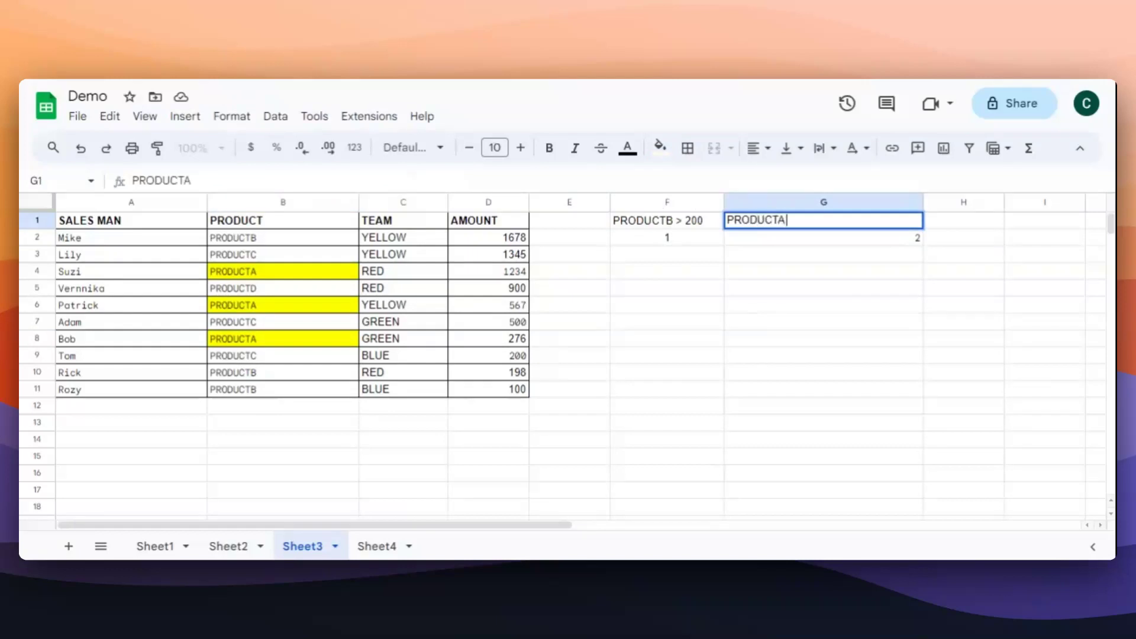
pyautogui.write('00 and < 1000')
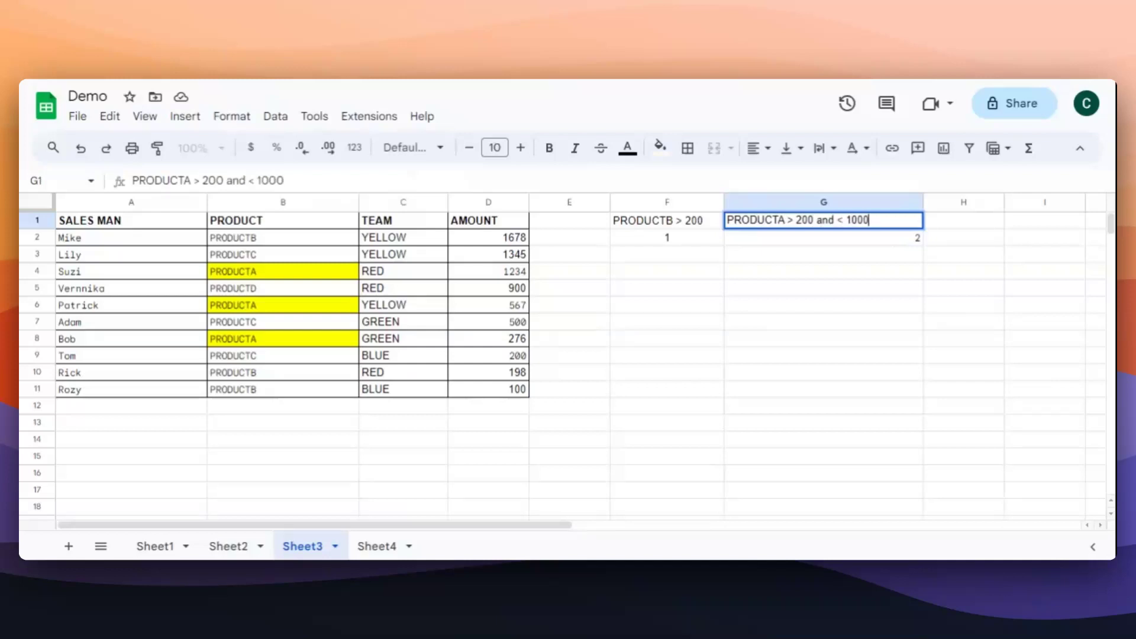
pyautogui.click(809, 304)
pyautogui.click(820, 239)
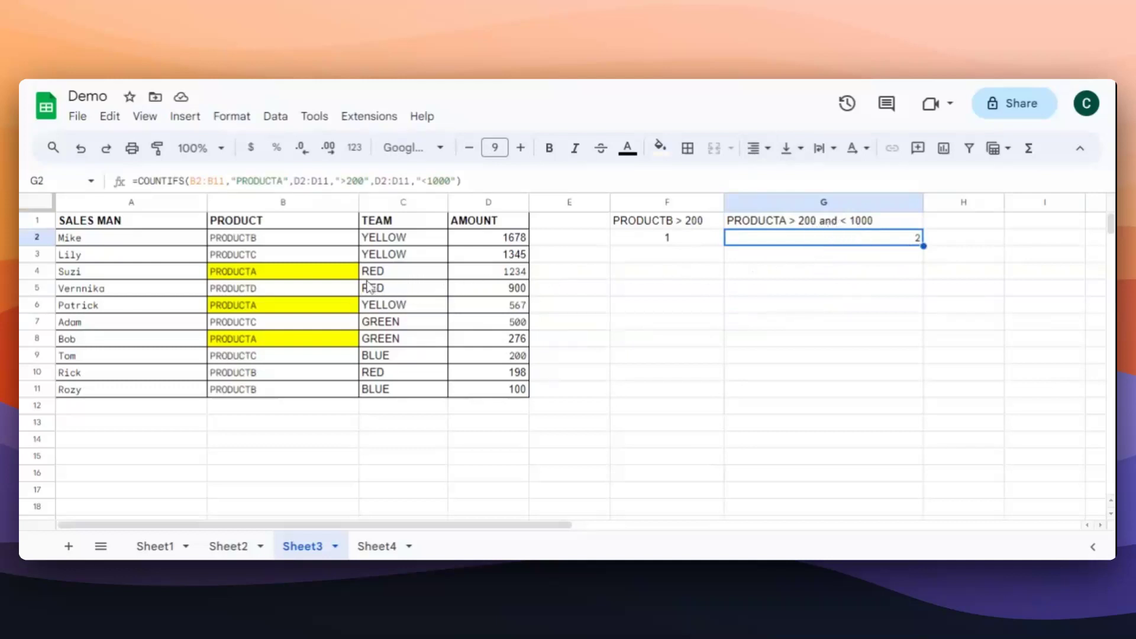
# Check the PRODUCTA amounts 1234, 567 and 276 in D4, D6 and D8
pyautogui.click(522, 275)
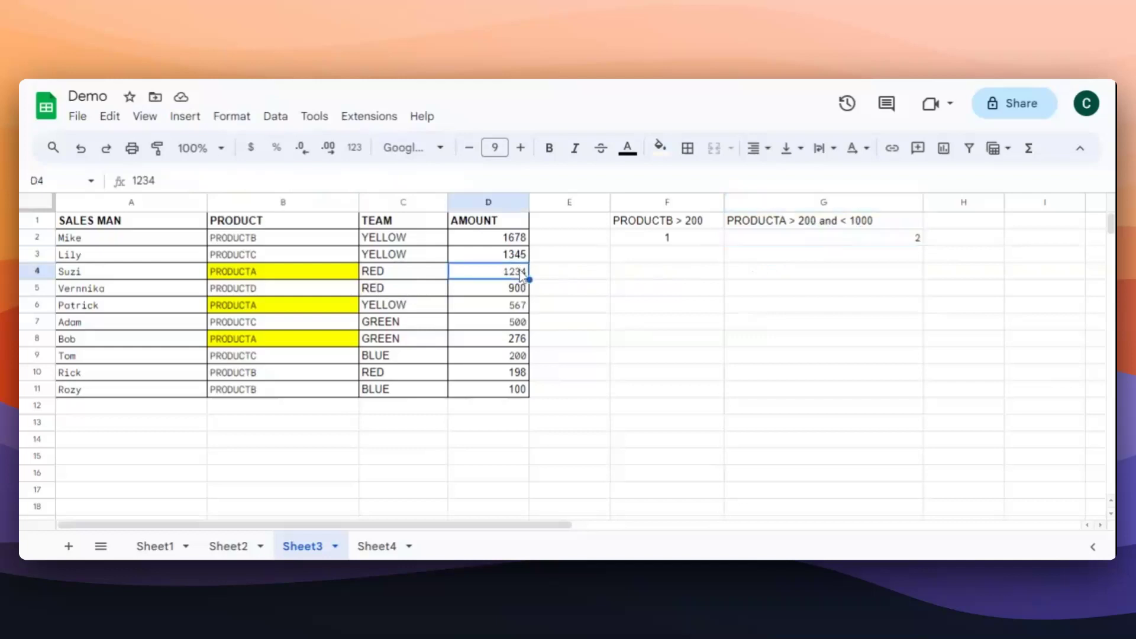
pyautogui.click(520, 309)
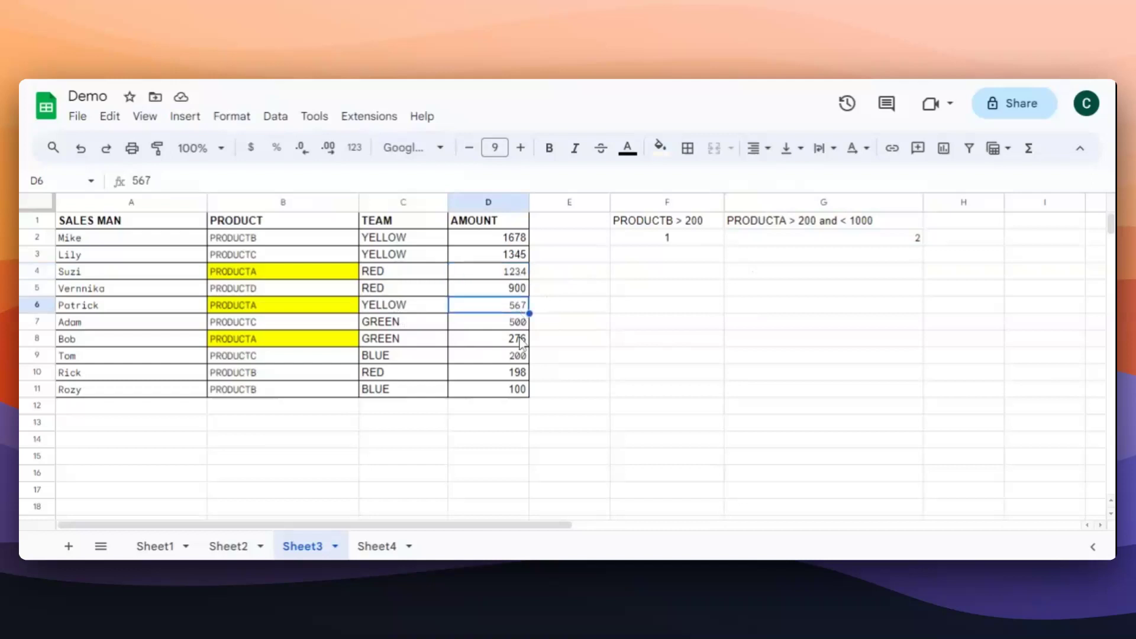
pyautogui.click(523, 340)
pyautogui.click(523, 310)
pyautogui.click(523, 340)
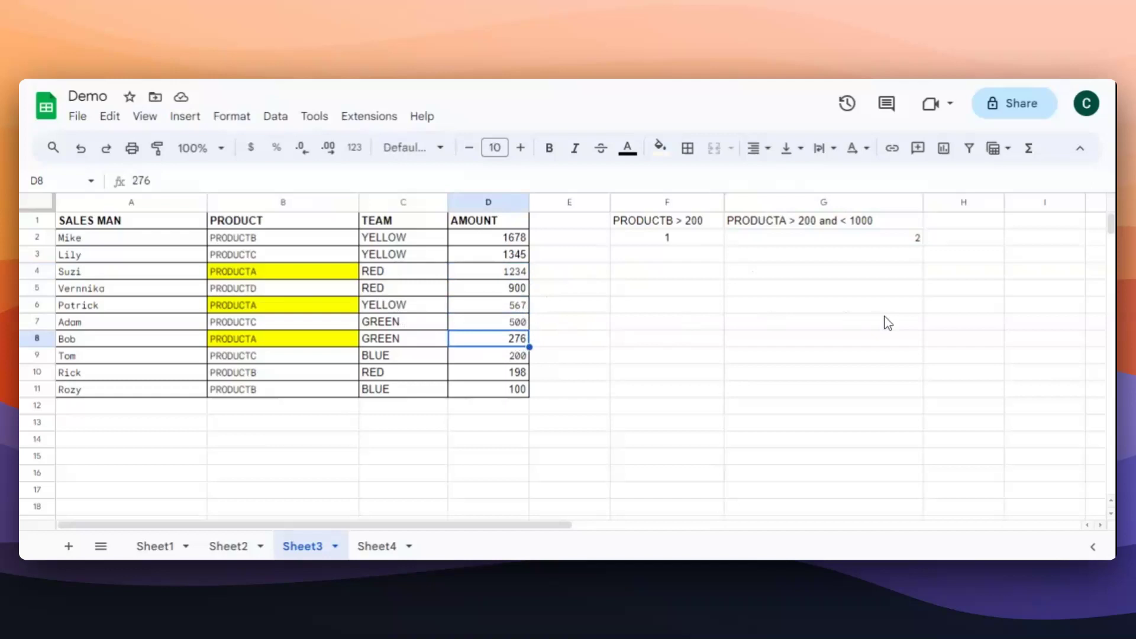
# Select the entire COUNTIFS formula text of G2 in the formula bar
pyautogui.click(885, 317)
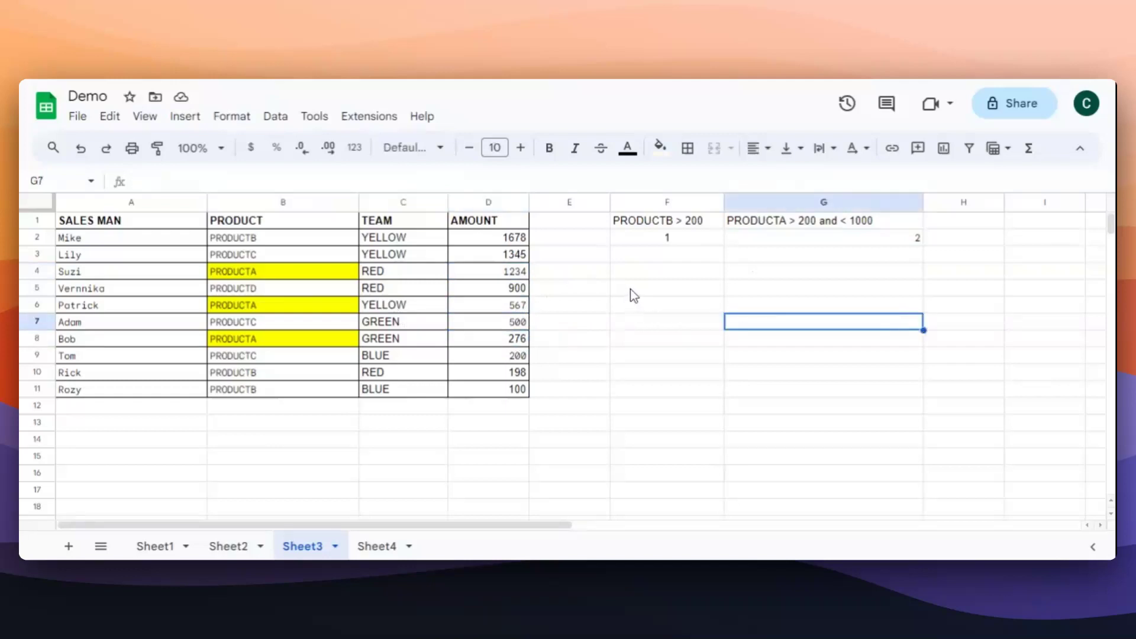
pyautogui.click(788, 238)
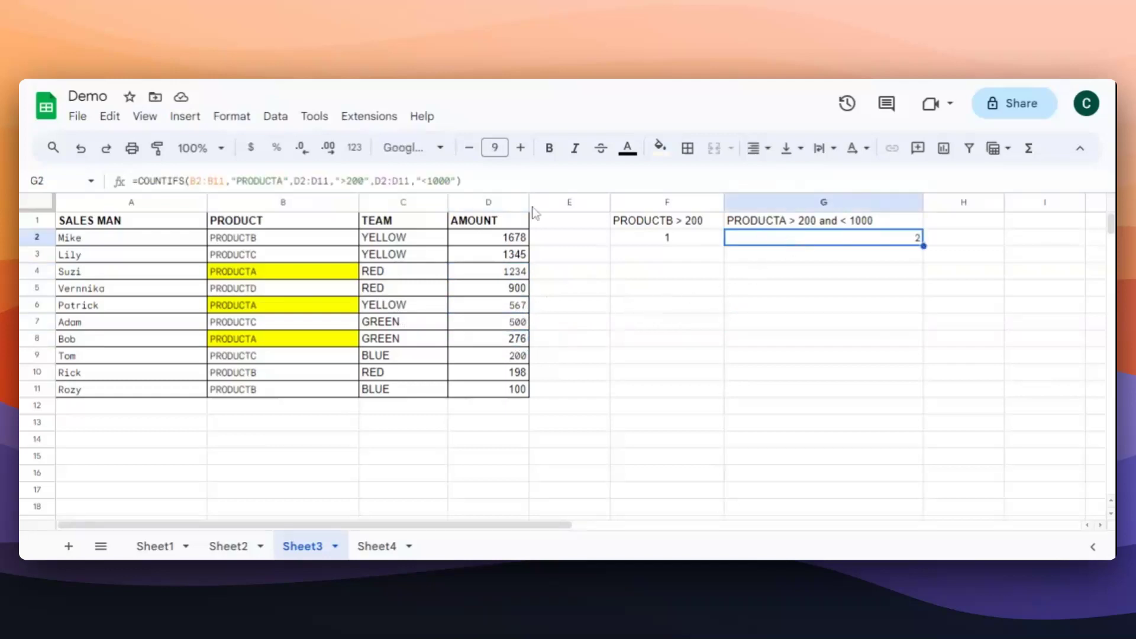
pyautogui.moveTo(462, 181); pyautogui.dragTo(133, 178)
pyautogui.hotkey('ctrl', 'c')
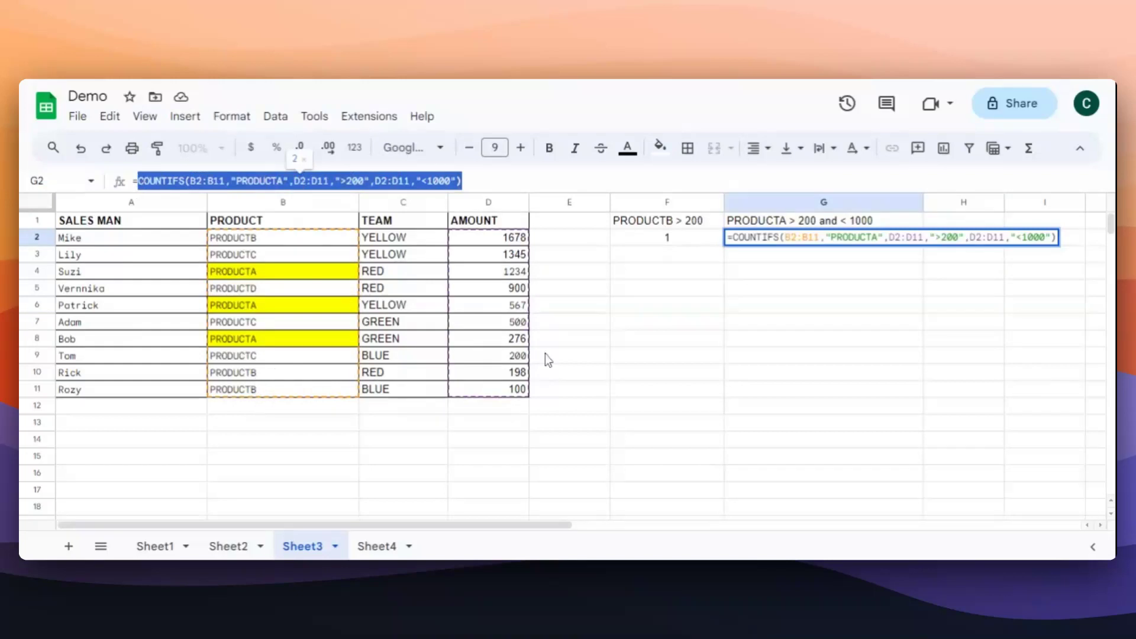
# Paste the copied COUNTIFS text and change PRODUCTA to PRODUCTC in F6
pyautogui.click(648, 292)
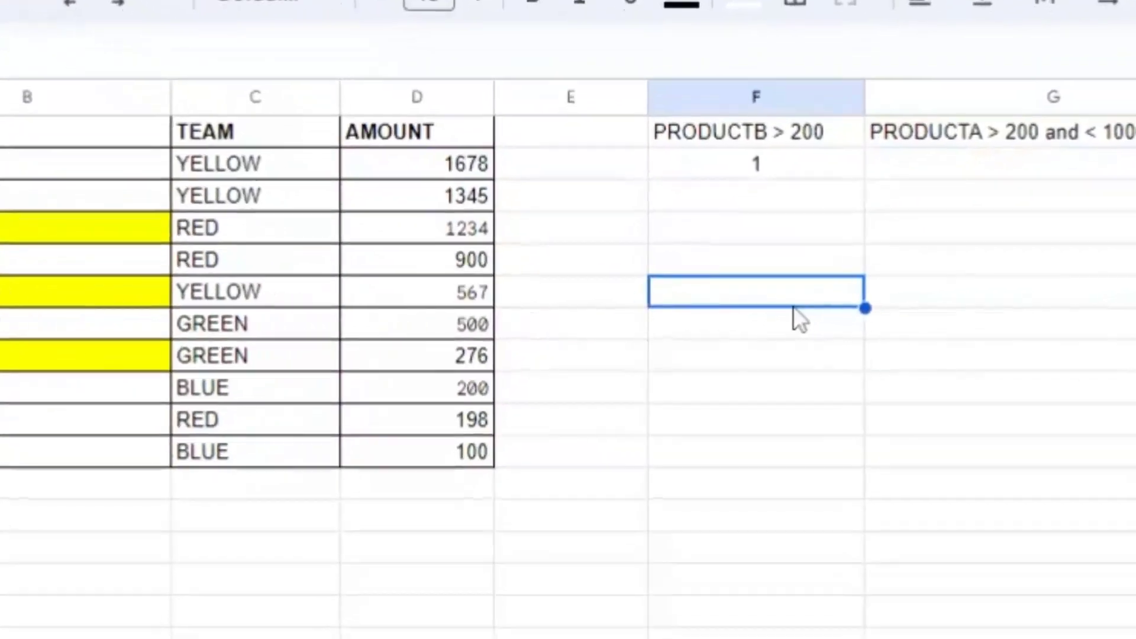
pyautogui.hotkey('ctrl', 'v')
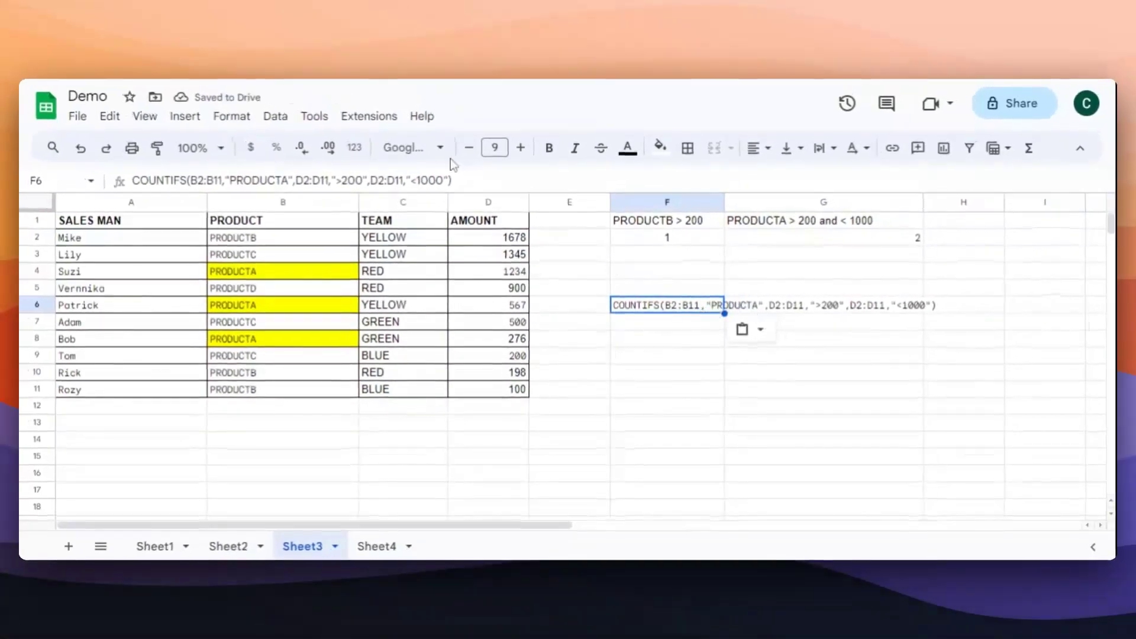
pyautogui.click(699, 310)
pyautogui.doubleClick(700, 311)
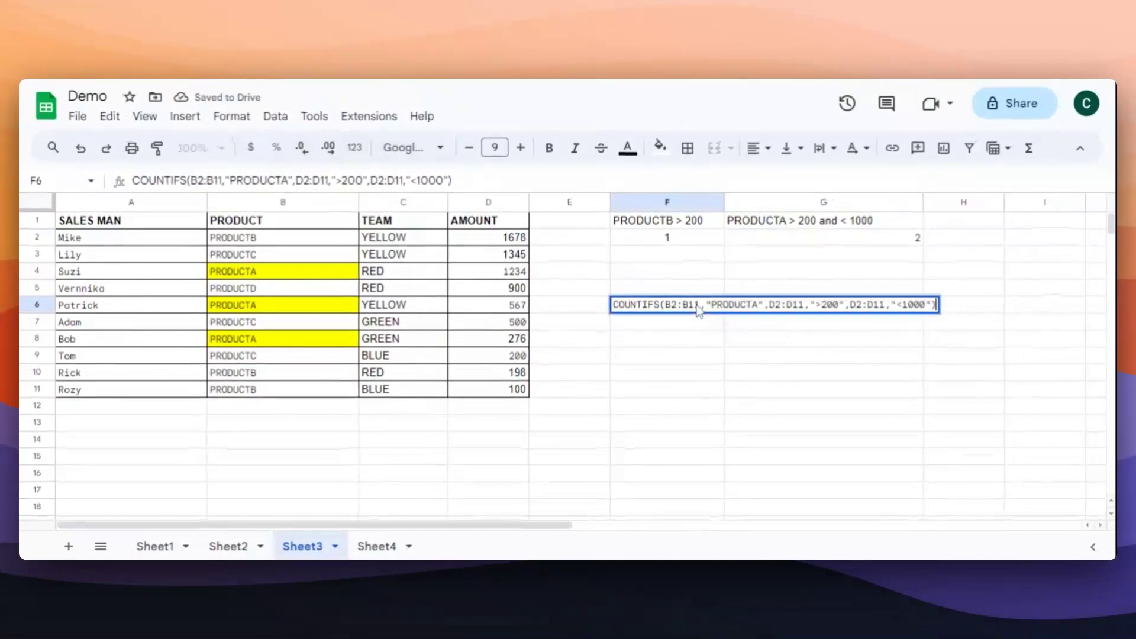
pyautogui.press('BackSpace')
pyautogui.write('C')
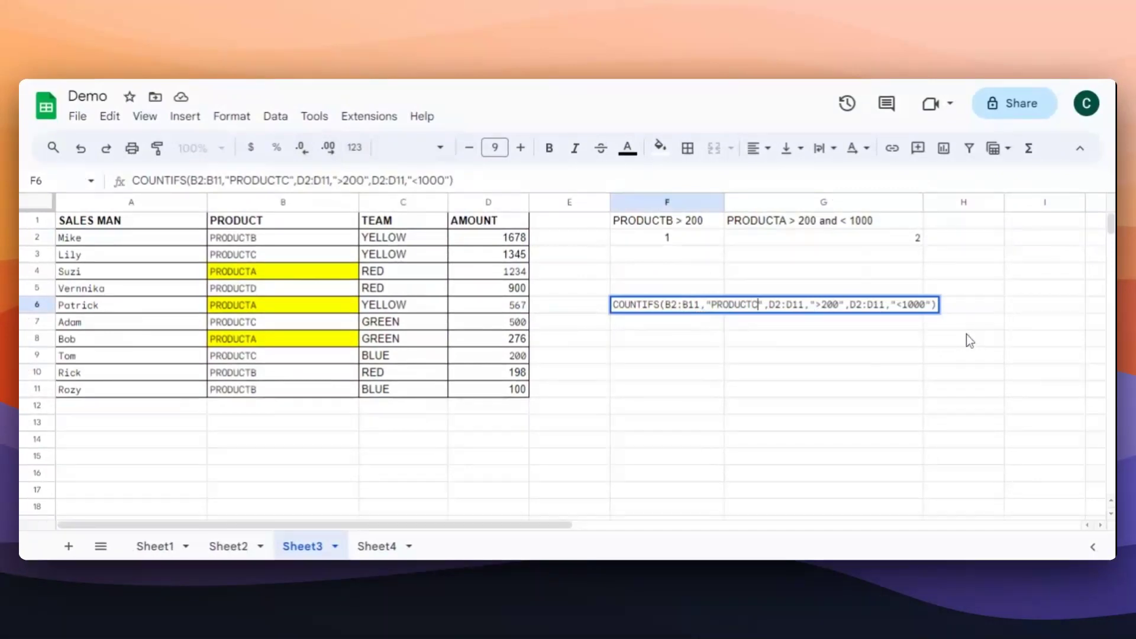
# Change the F6 threshold from ">200" to ">100" and commit the text
pyautogui.click(827, 305)
pyautogui.press('BackSpace')
pyautogui.write('1')
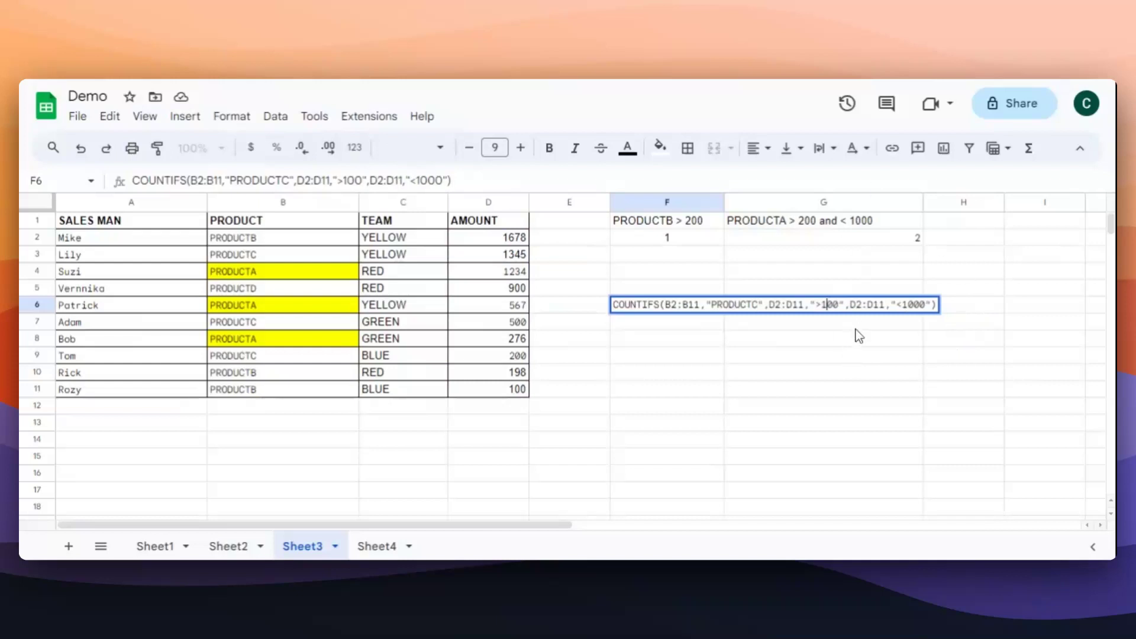
pyautogui.click(858, 345)
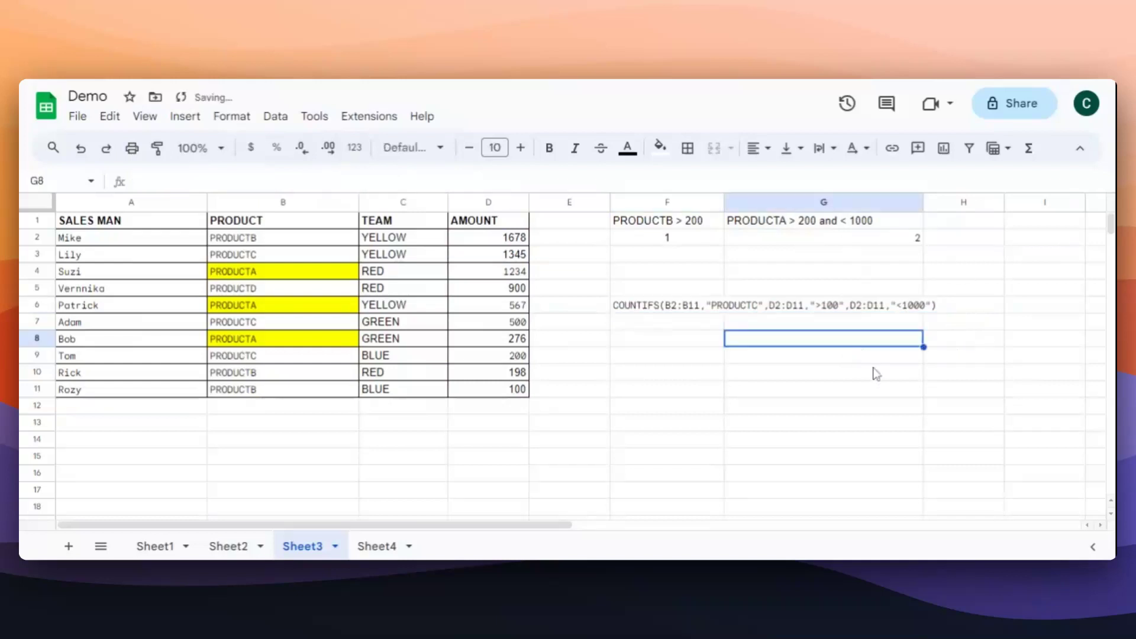
pyautogui.click(638, 310)
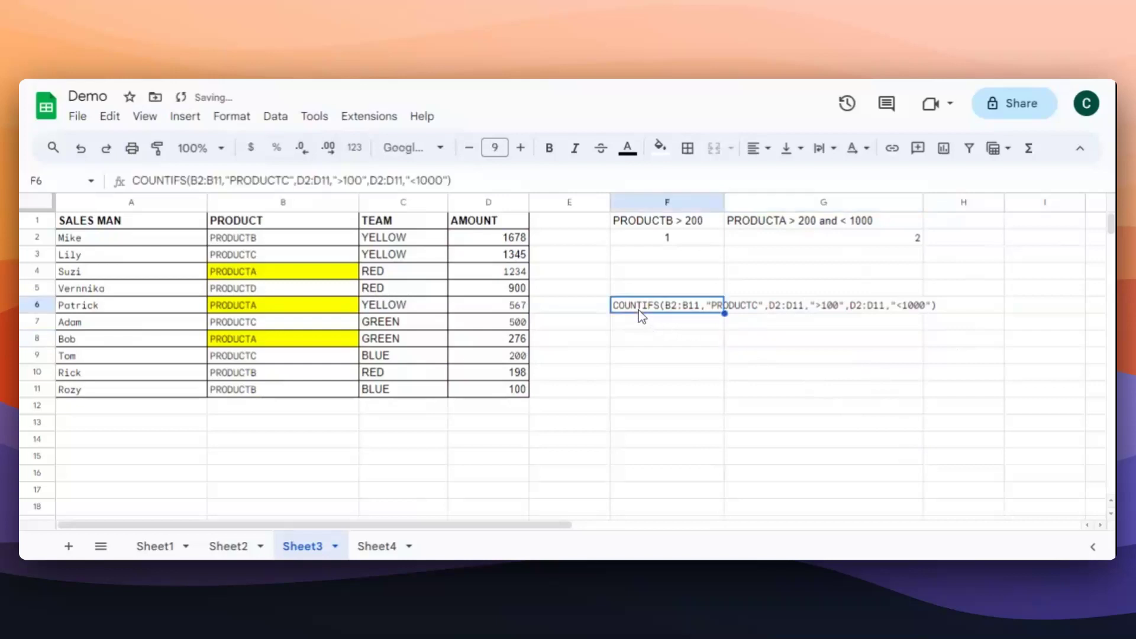
# Add = before COUNTIFS in F6 so it evaluates as a real formula
pyautogui.doubleClick(722, 305)
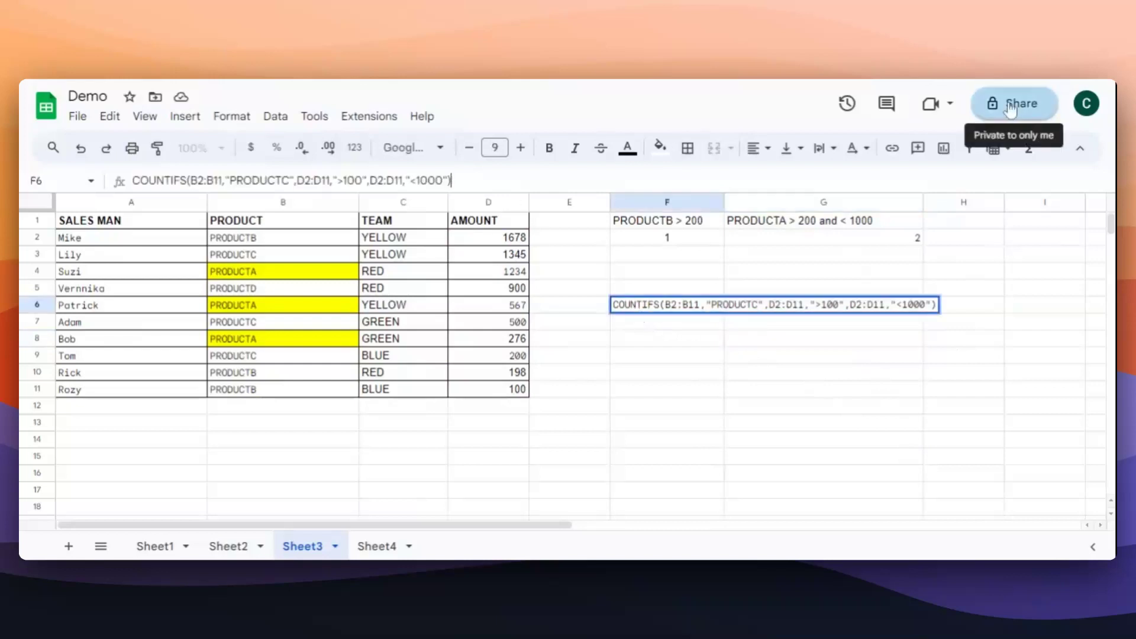
pyautogui.press('Return')
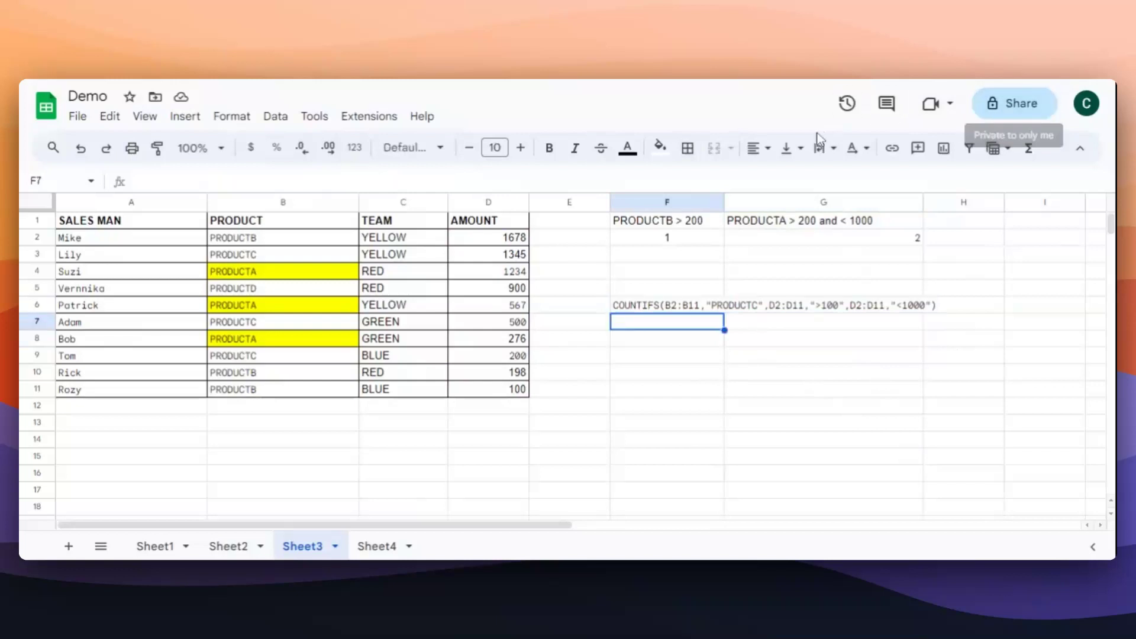
pyautogui.click(625, 307)
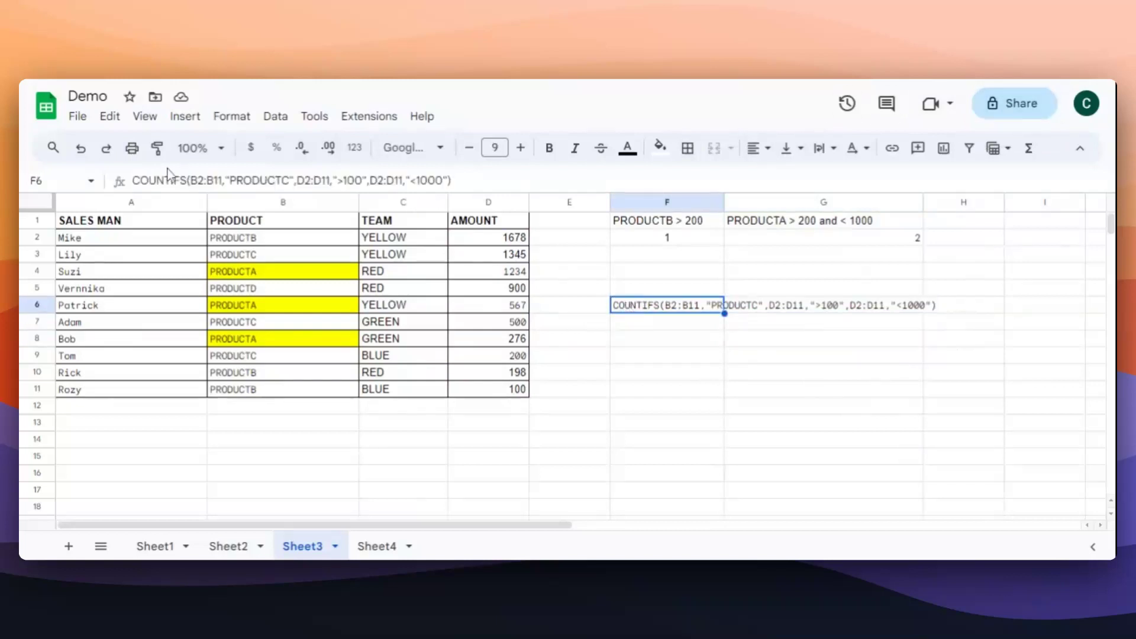
pyautogui.click(132, 180)
pyautogui.write('=')
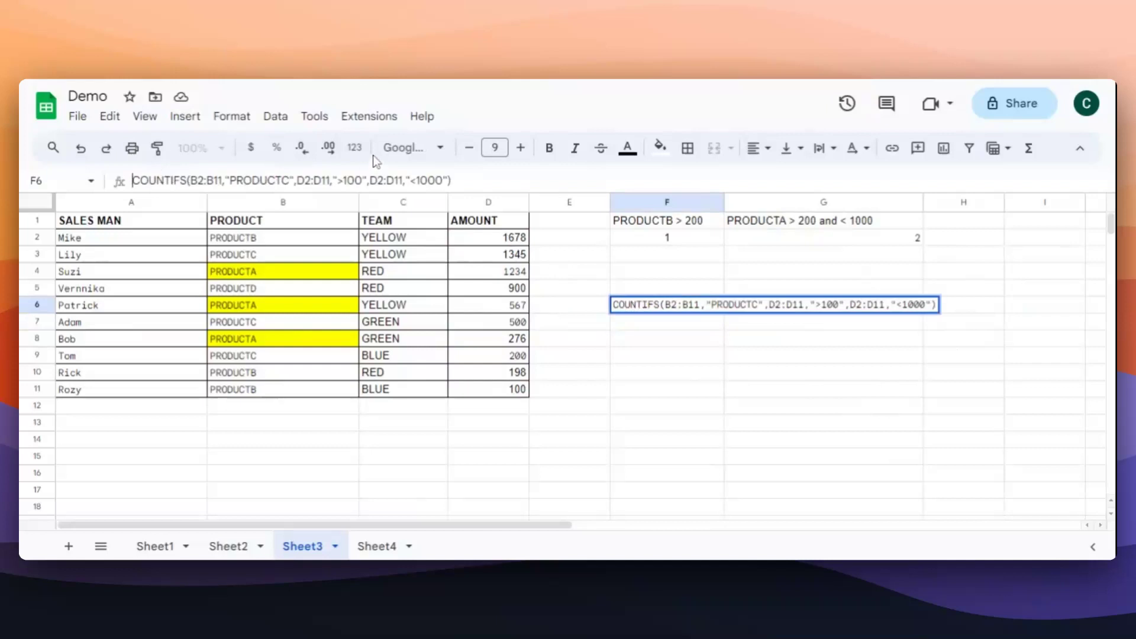
pyautogui.press('Return')
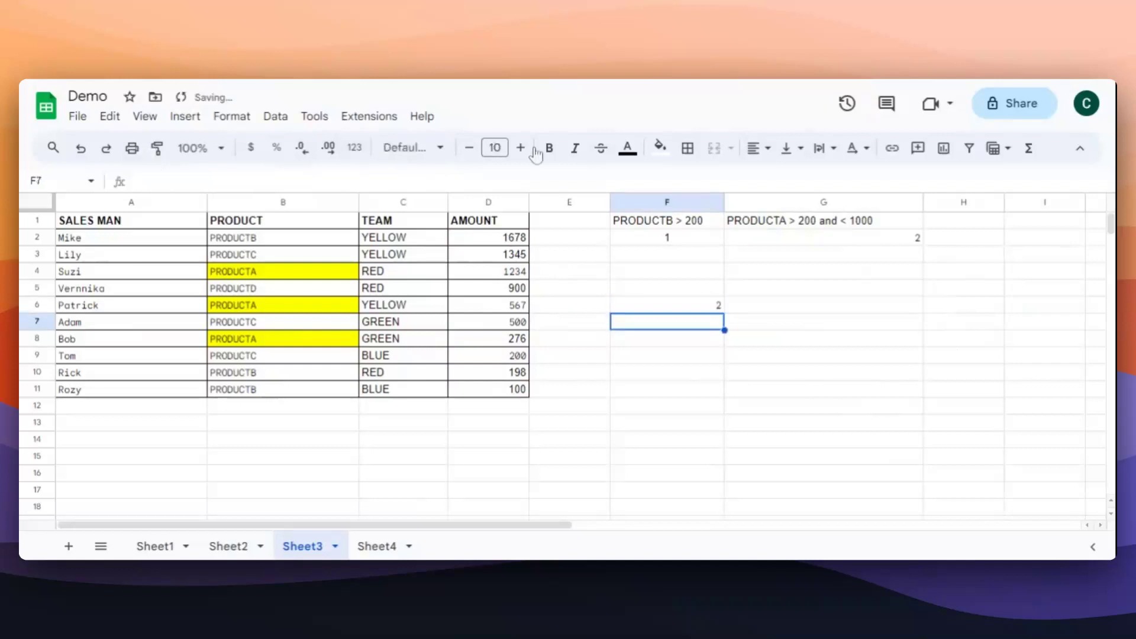
# Review F6's formula, confirming it counts 2 PRODUCTC sales between 100 and 1000
pyautogui.click(711, 307)
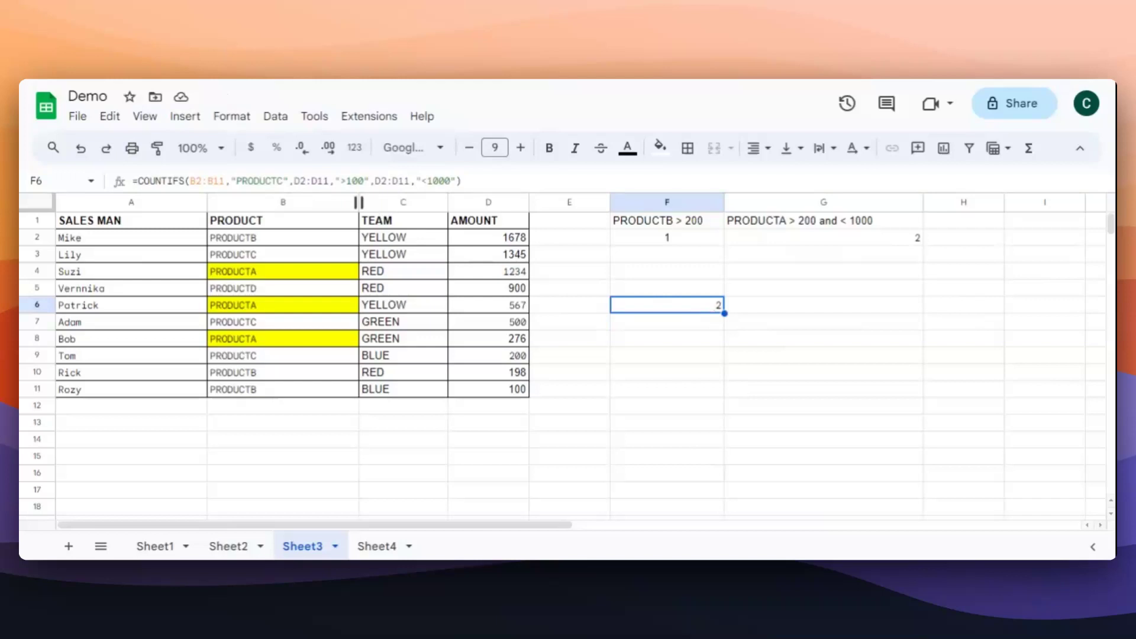
pyautogui.press('Return')
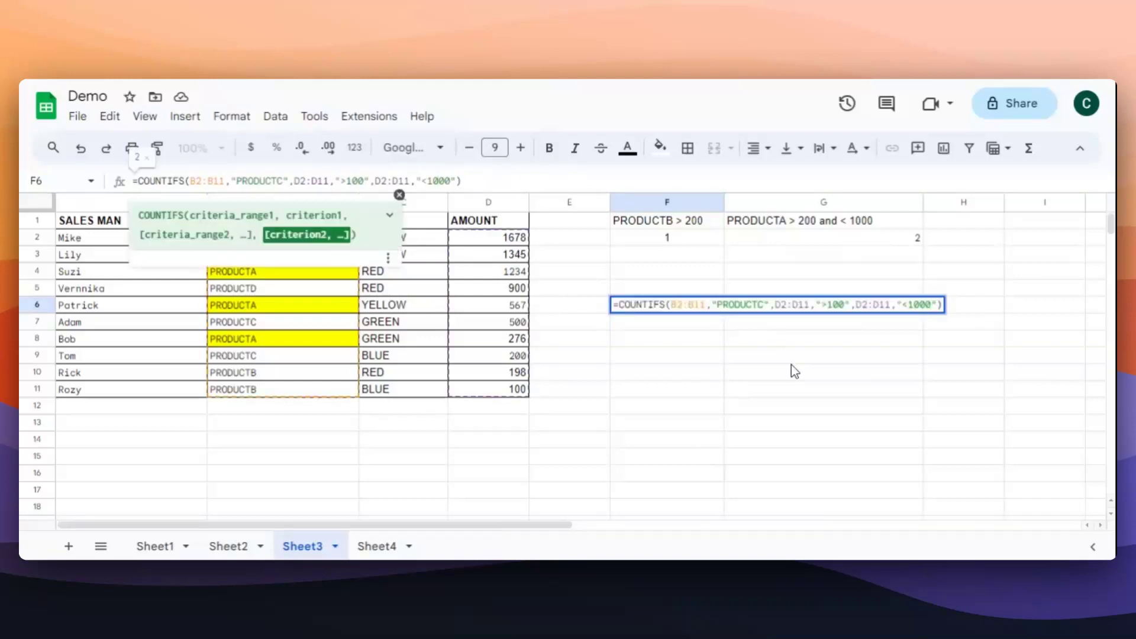
pyautogui.click(656, 391)
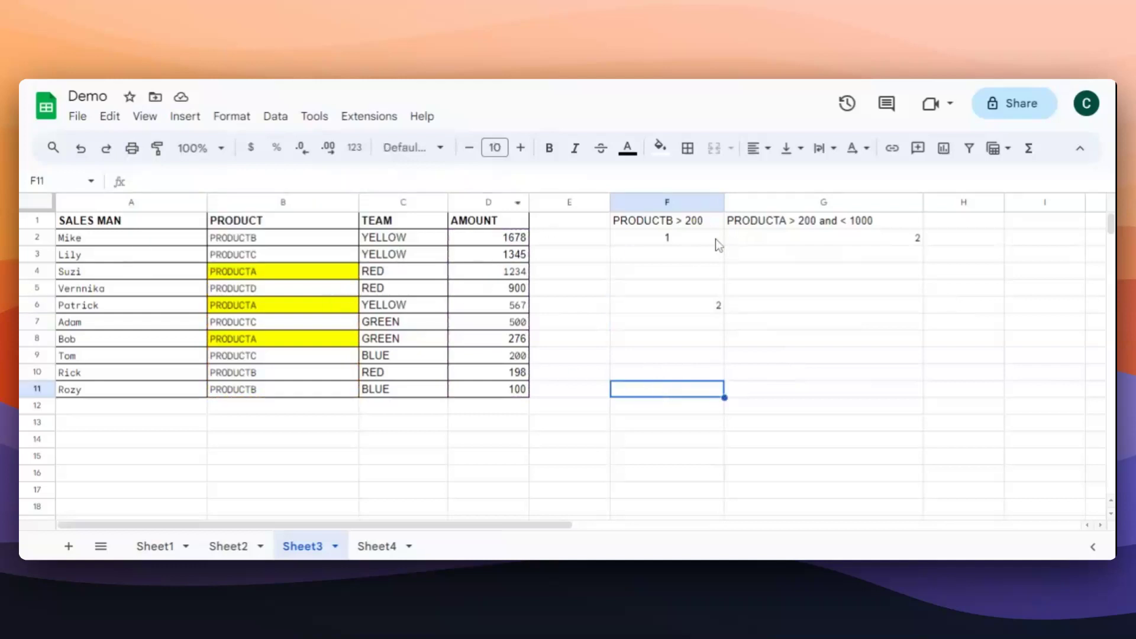
pyautogui.click(694, 304)
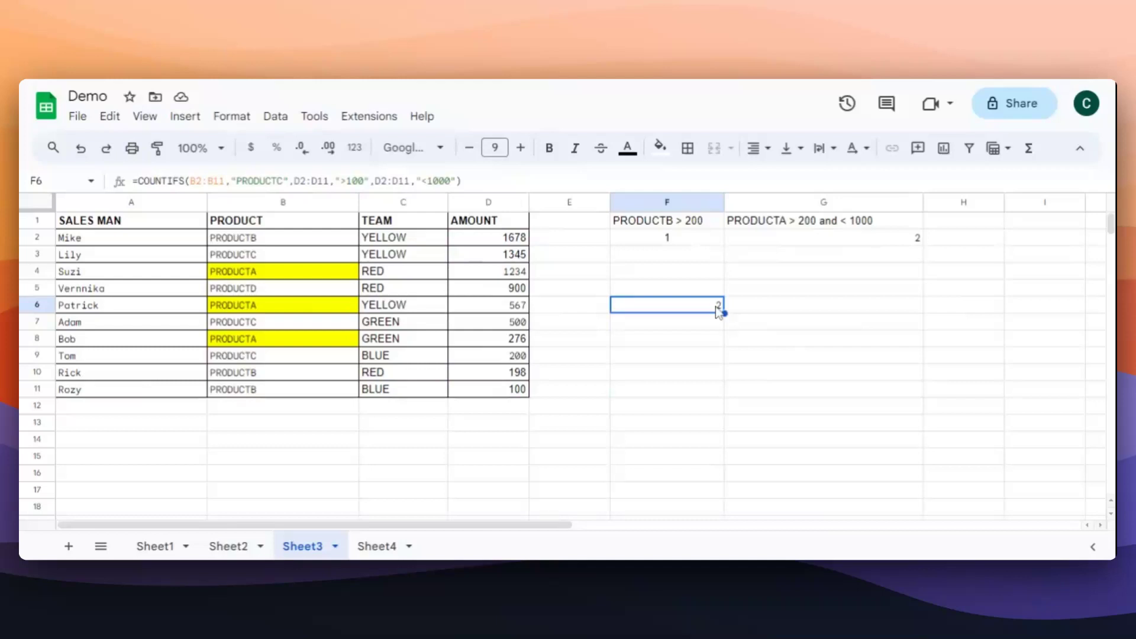
pyautogui.click(261, 358)
# Fill the PRODUCTC cells B9, B7 and B3 cornflower blue
pyautogui.click(659, 148)
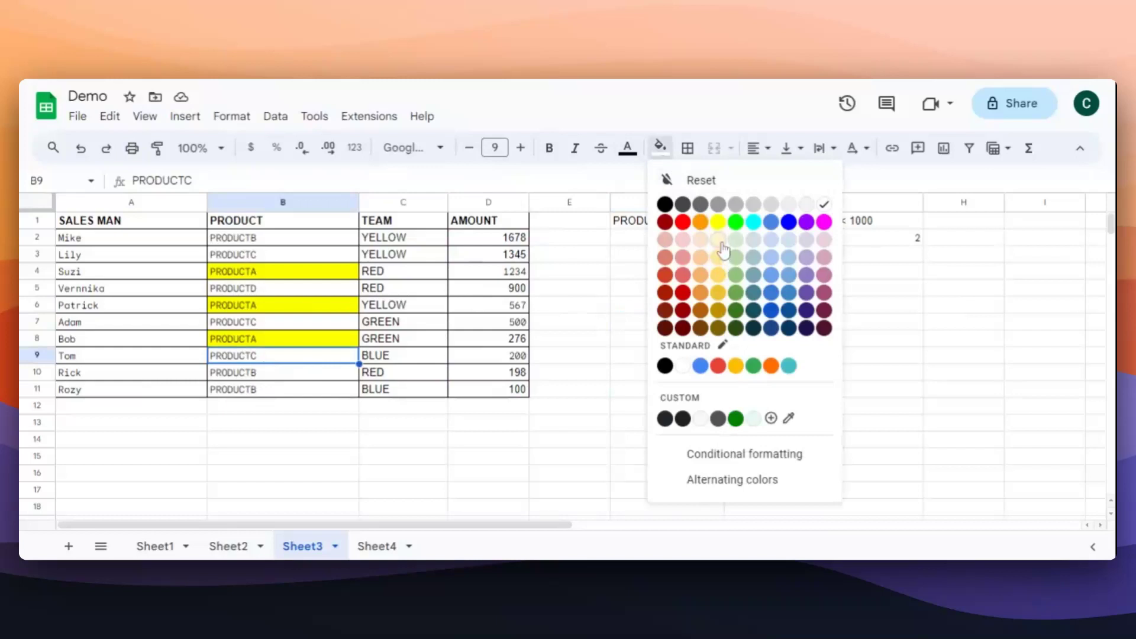
pyautogui.click(771, 223)
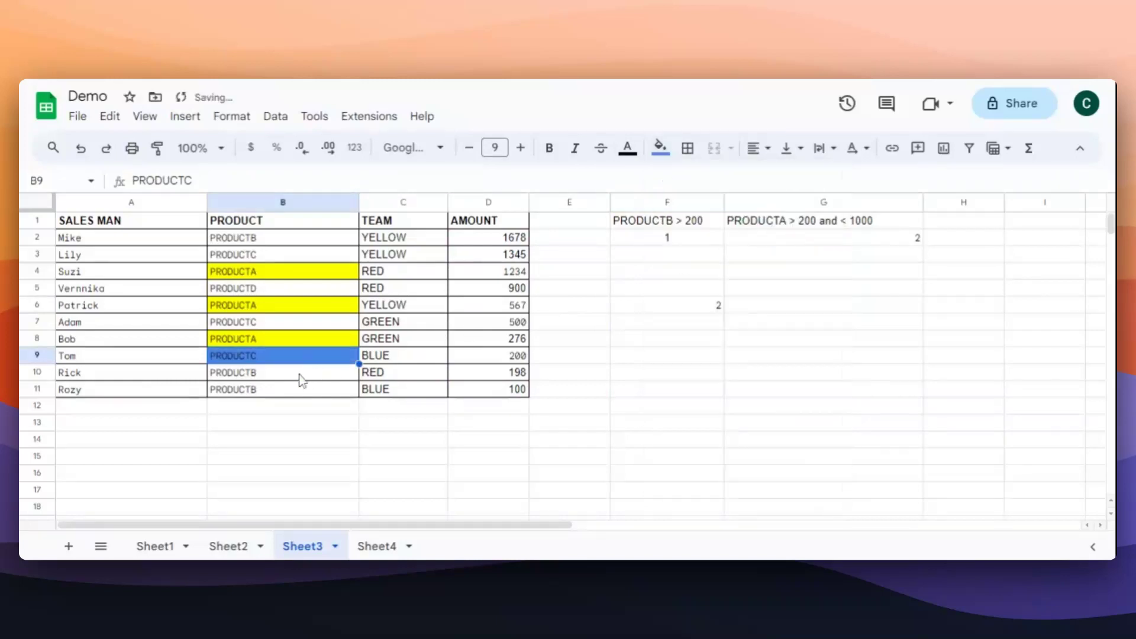
pyautogui.click(272, 323)
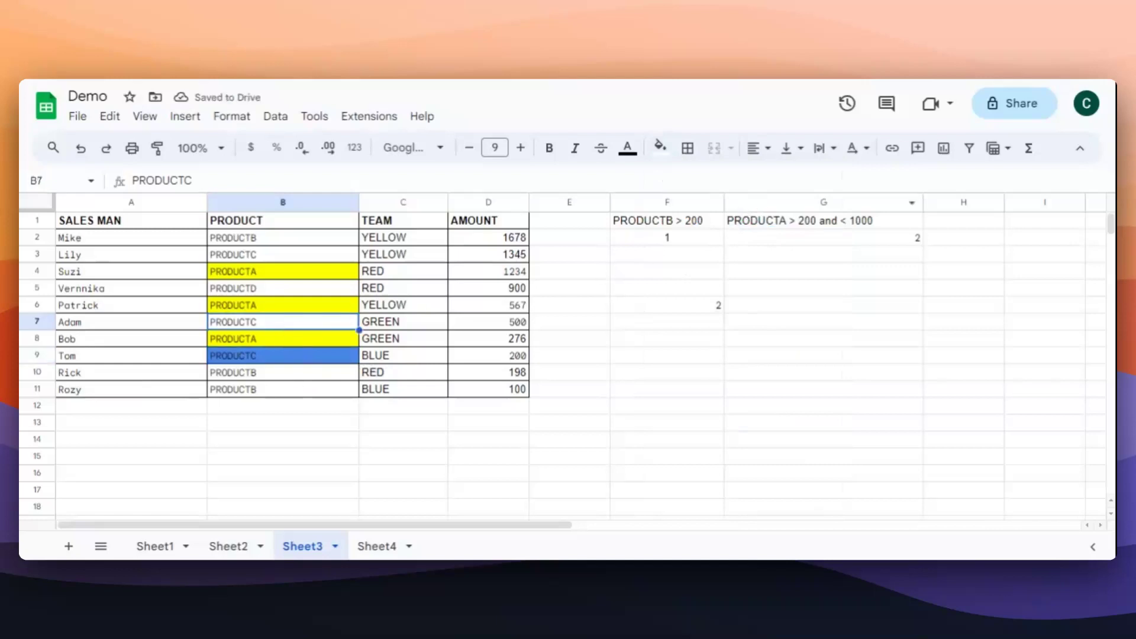
pyautogui.click(660, 148)
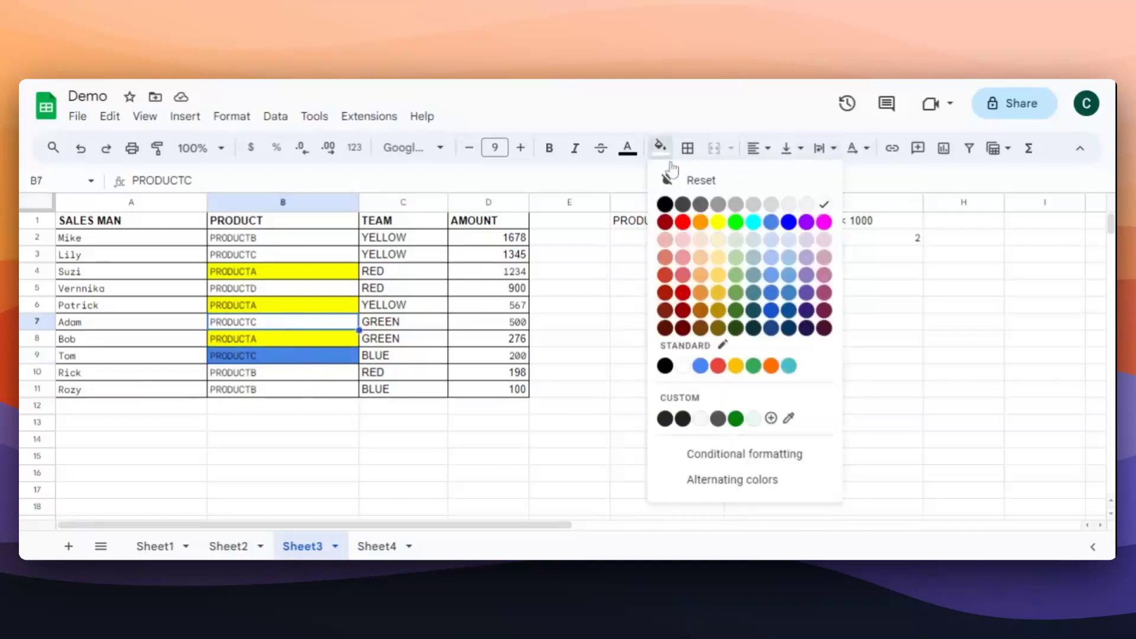
pyautogui.click(771, 225)
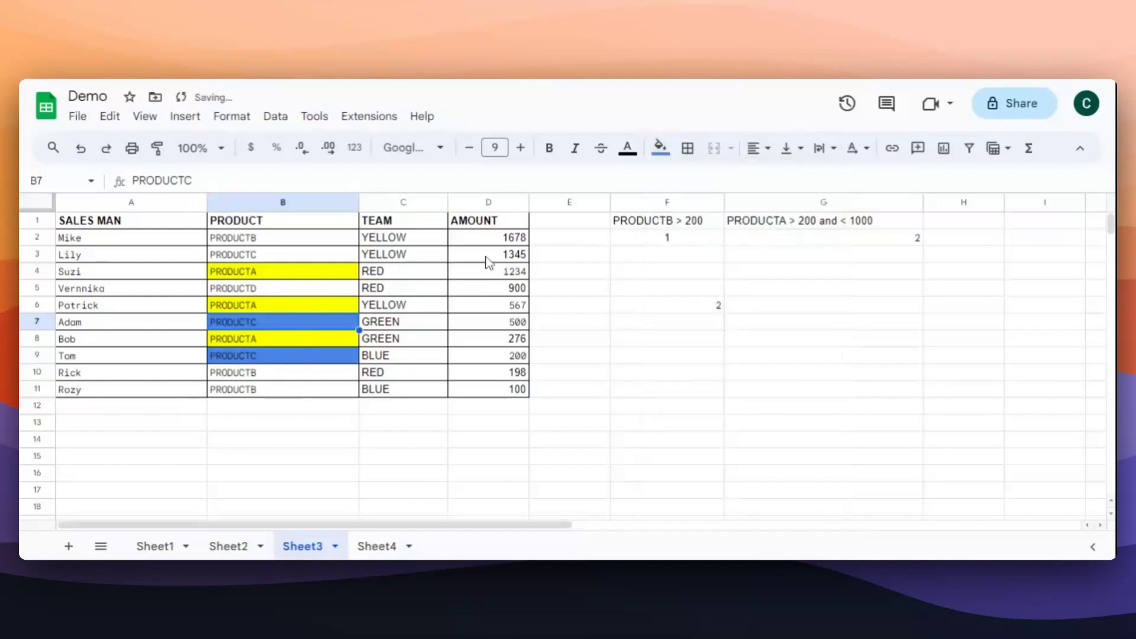
pyautogui.click(255, 255)
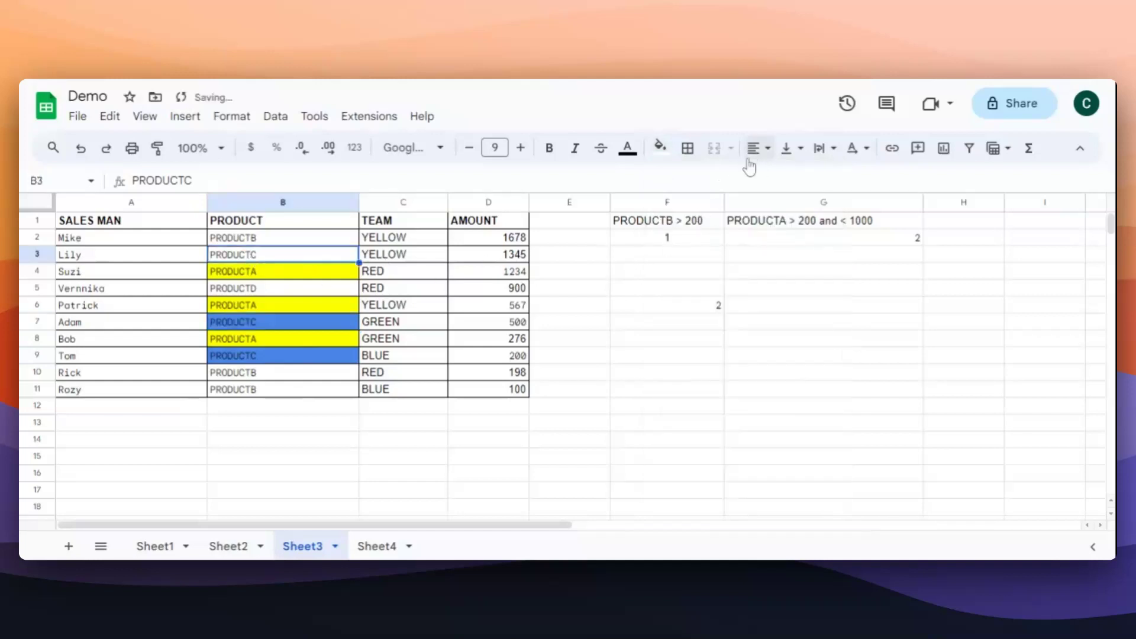
pyautogui.click(661, 157)
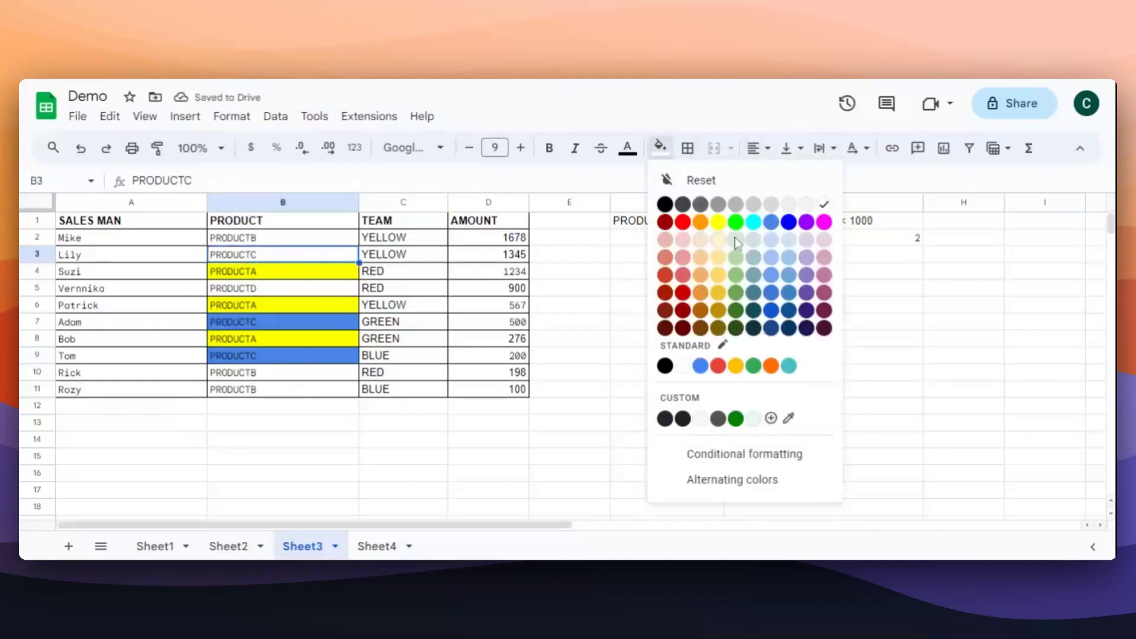
pyautogui.click(771, 225)
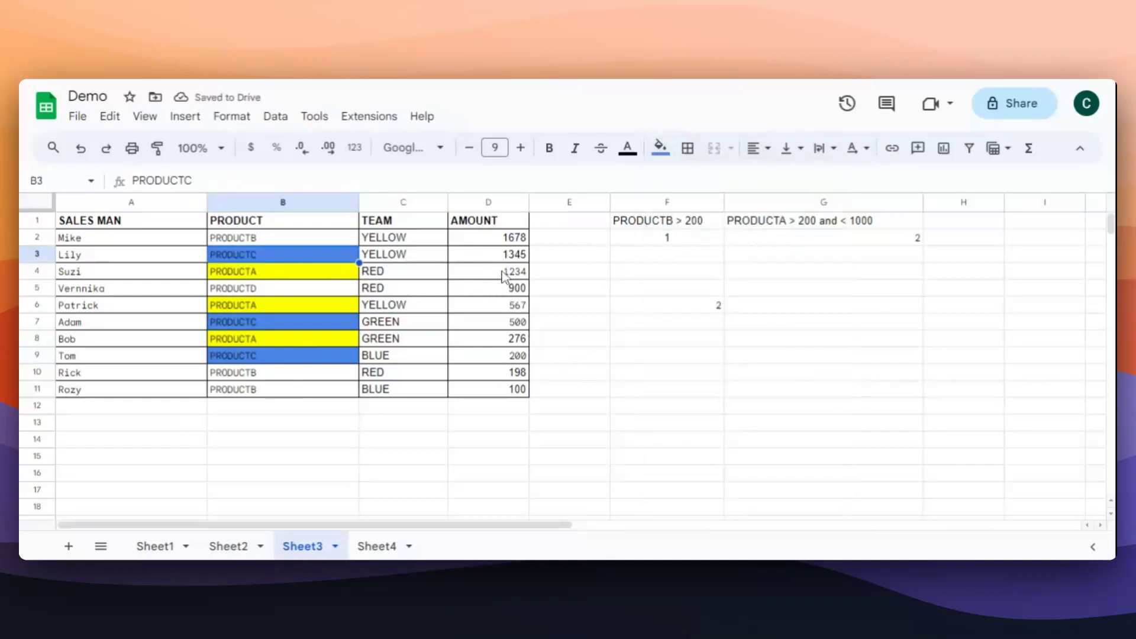
# Review D3, the blue cells B7 and B9, the F6 result and the G1 label
pyautogui.click(524, 257)
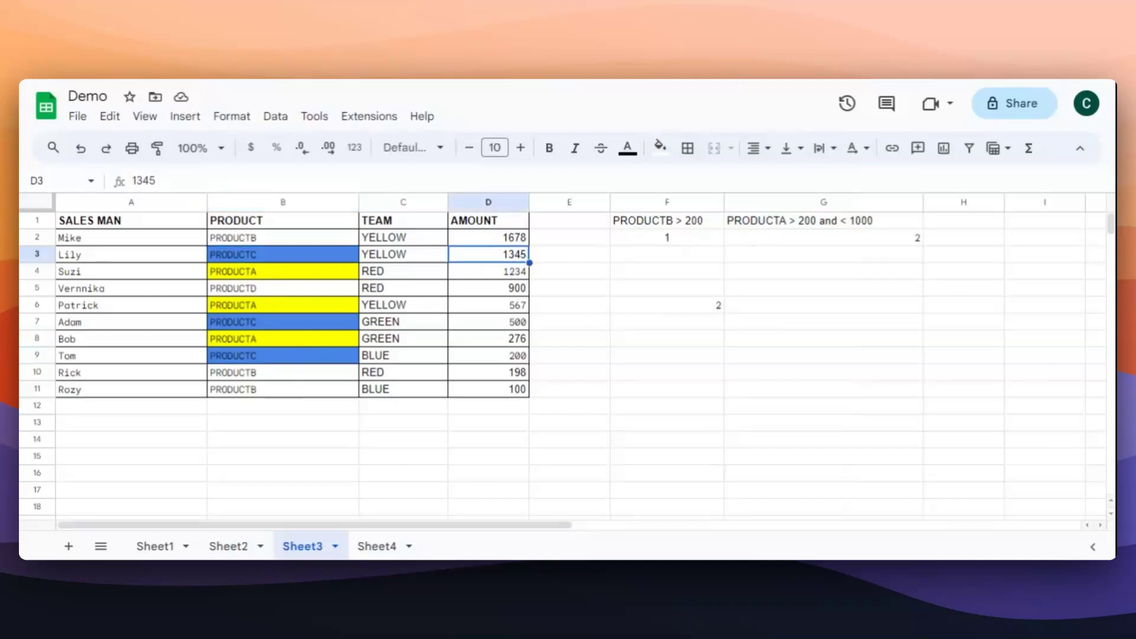
pyautogui.click(305, 329)
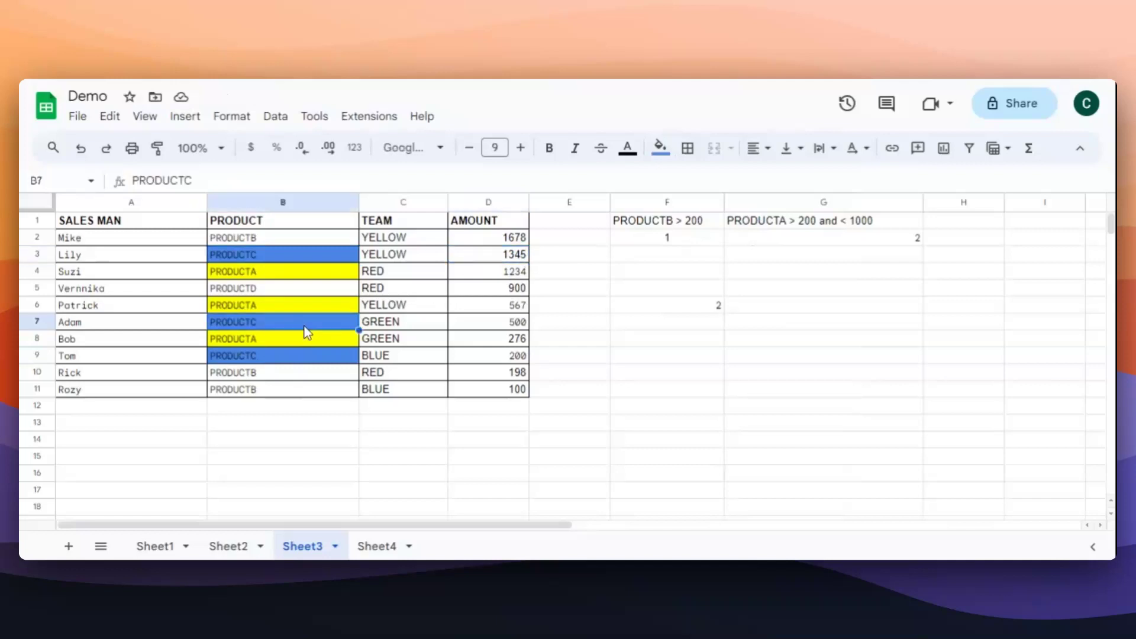
pyautogui.click(299, 361)
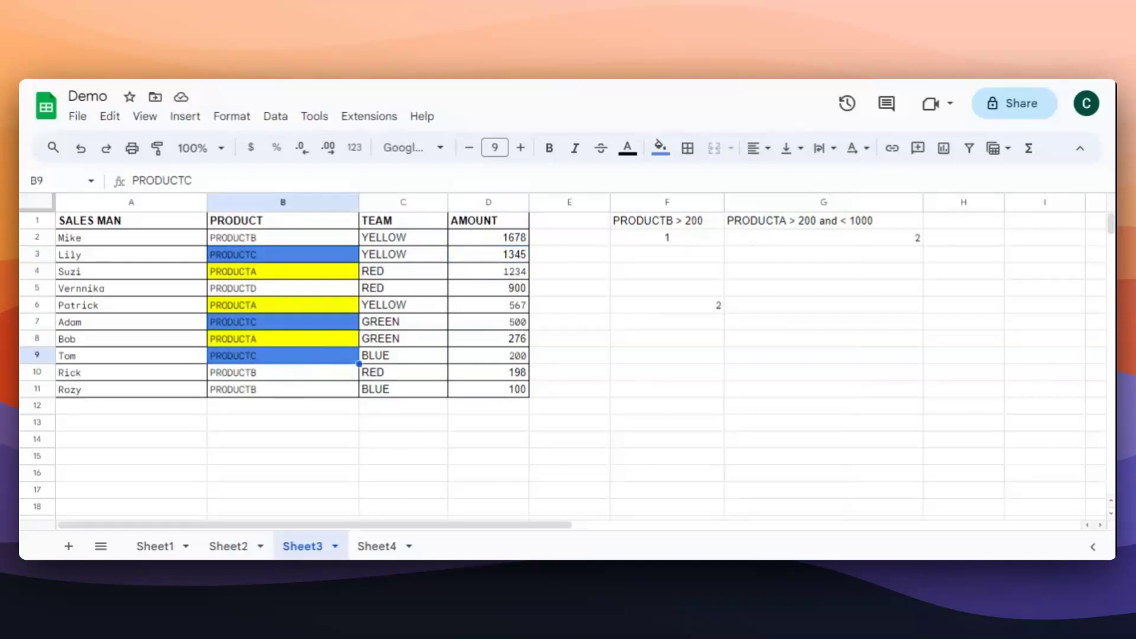
pyautogui.click(698, 308)
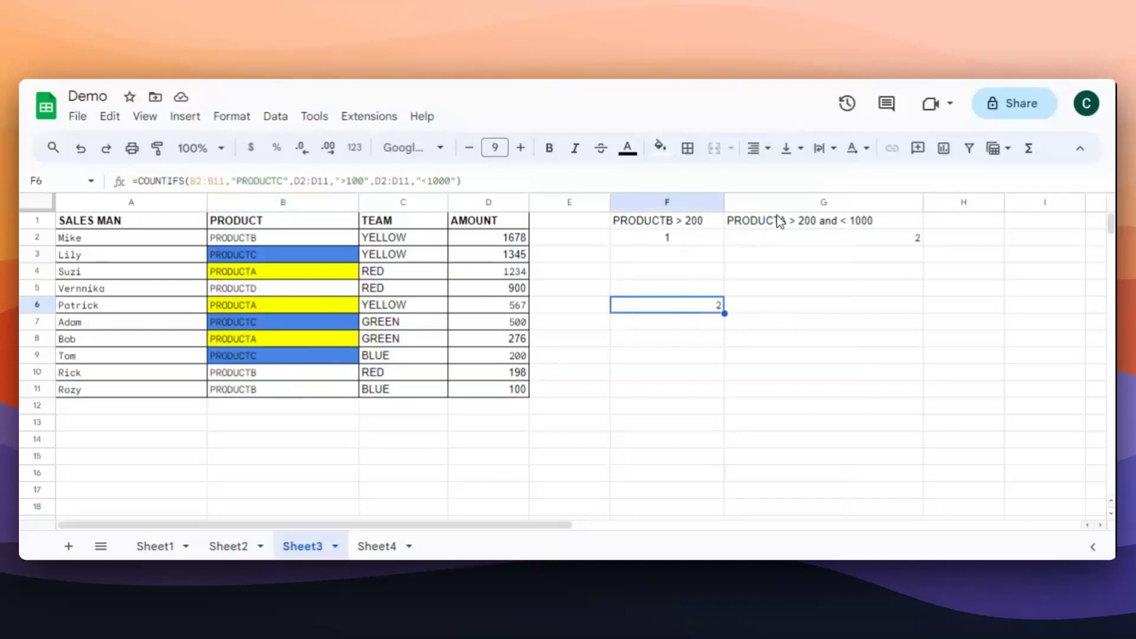
pyautogui.click(775, 225)
# Copy the G1 label into F5 and widen column F to fit it
pyautogui.hotkey('ctrl', 'c')
pyautogui.click(692, 290)
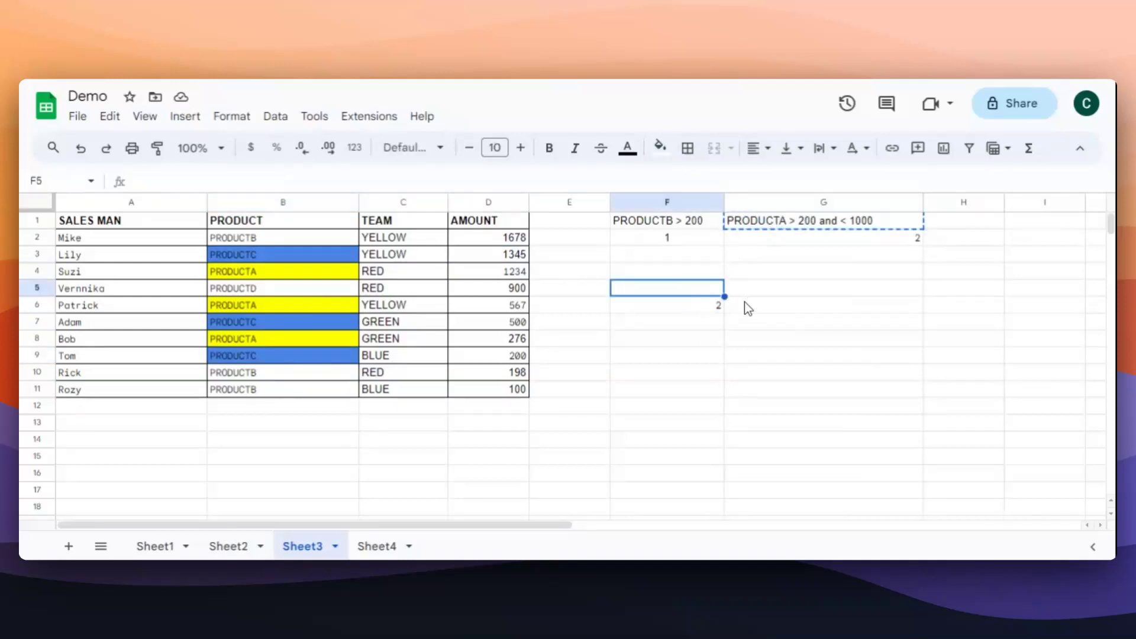
pyautogui.hotkey('ctrl', 'v')
pyautogui.moveTo(724, 202); pyautogui.dragTo(804, 202)
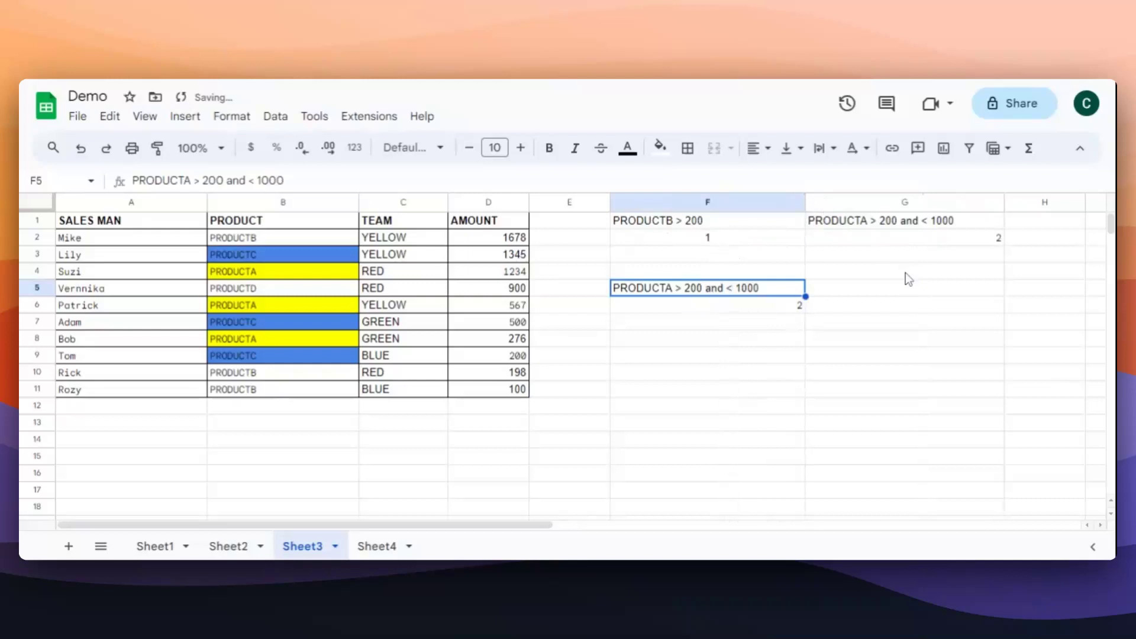
# Change 200 to 100 in the F5 label
pyautogui.doubleClick(683, 292)
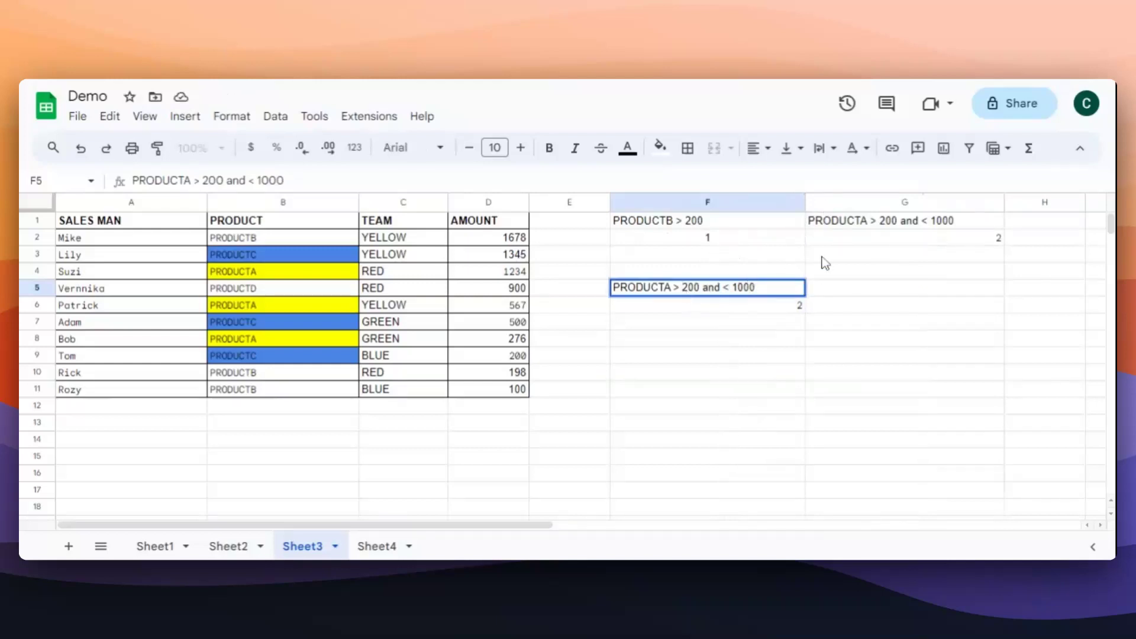
pyautogui.press('Delete')
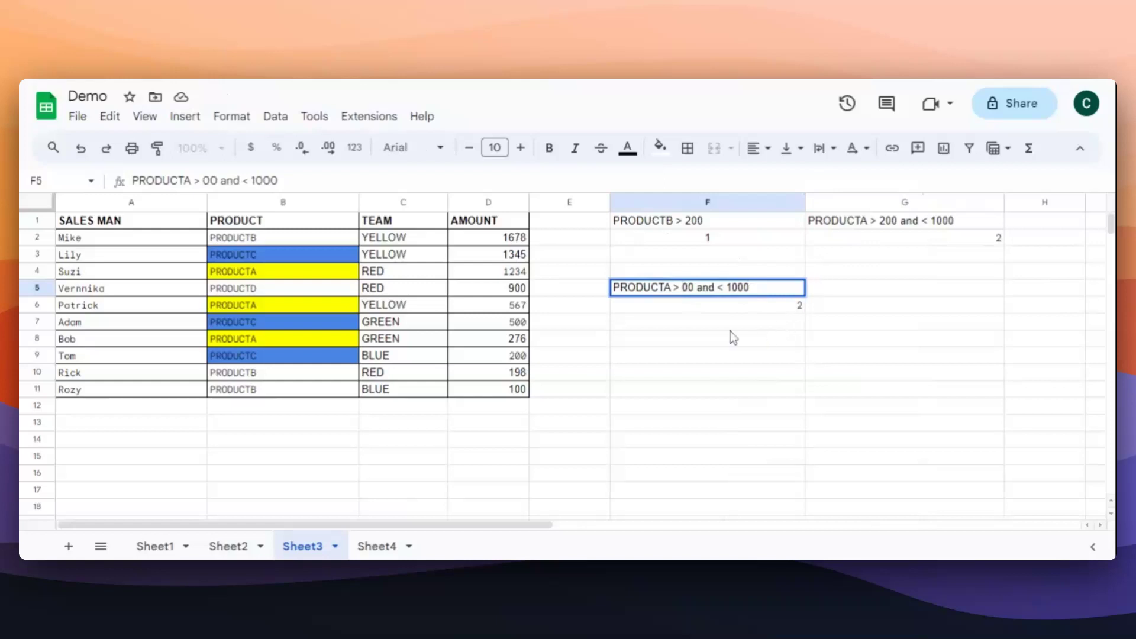
pyautogui.write('1')
pyautogui.click(722, 357)
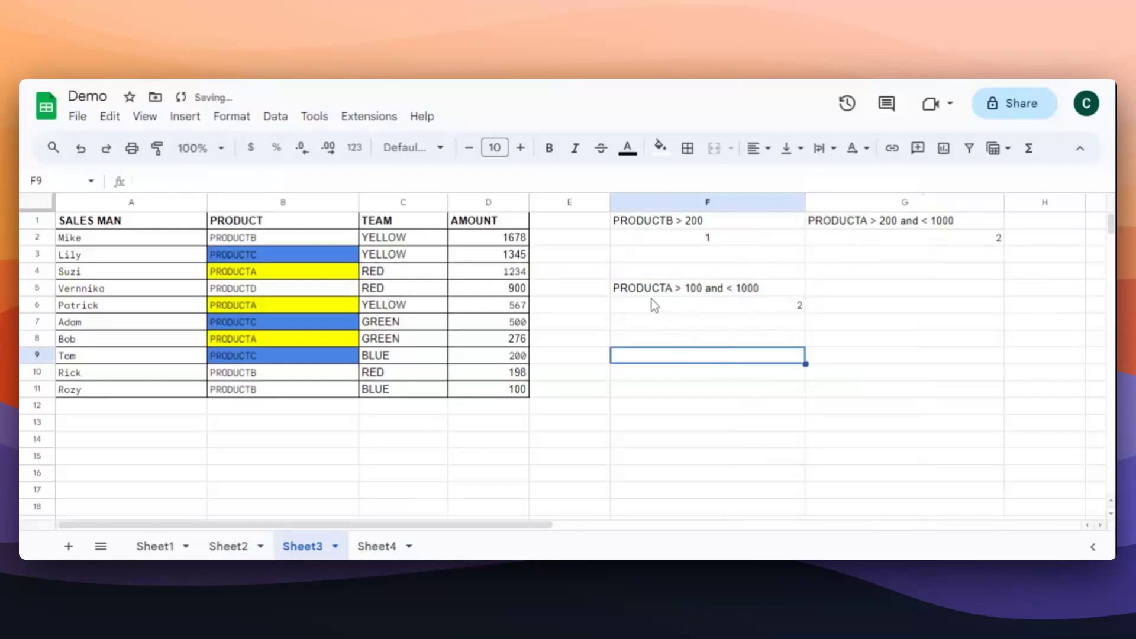
pyautogui.click(661, 290)
pyautogui.click(733, 306)
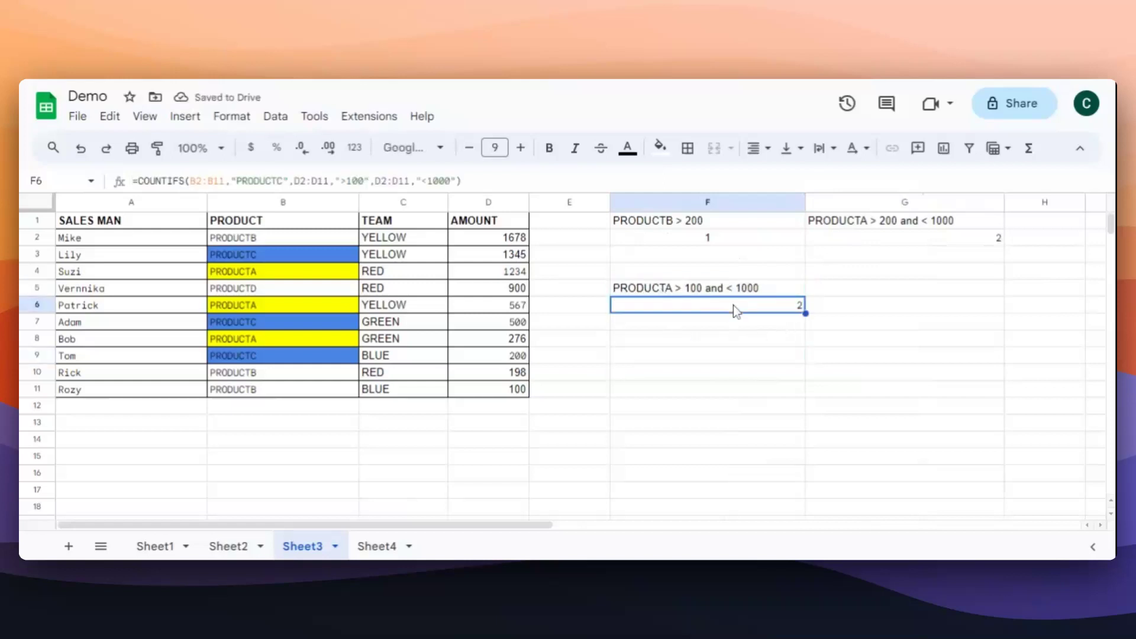
# Change PRODUCTA to PRODUCTC in the F5 label, giving "PRODUCTC > 100 and < 1000"
pyautogui.click(674, 290)
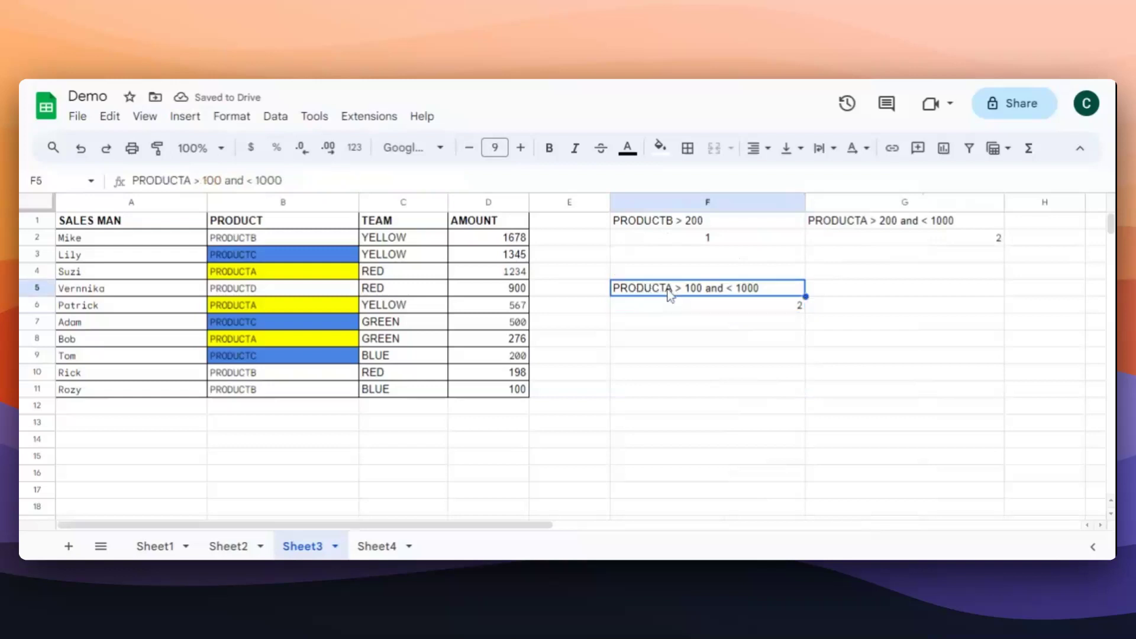
pyautogui.doubleClick(670, 286)
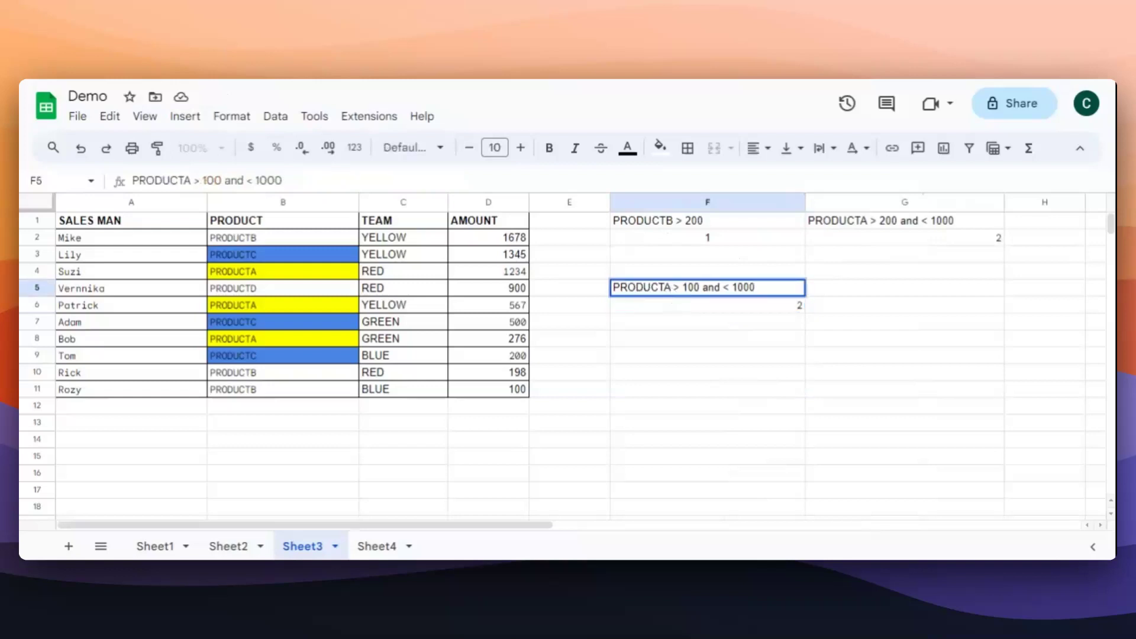
pyautogui.press('BackSpace')
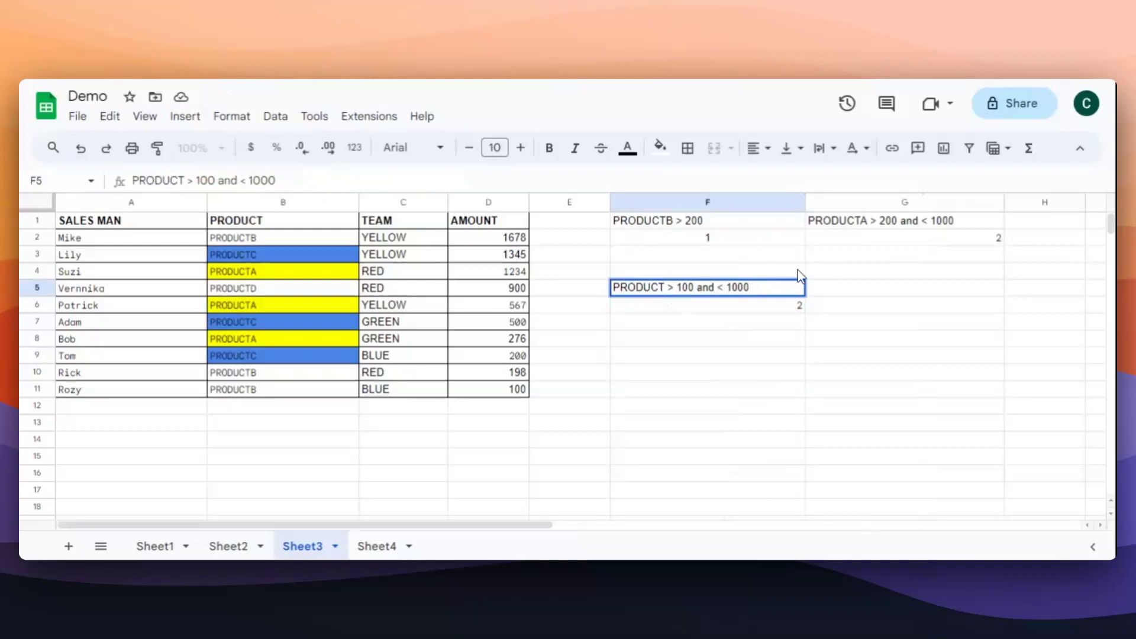
pyautogui.write('C')
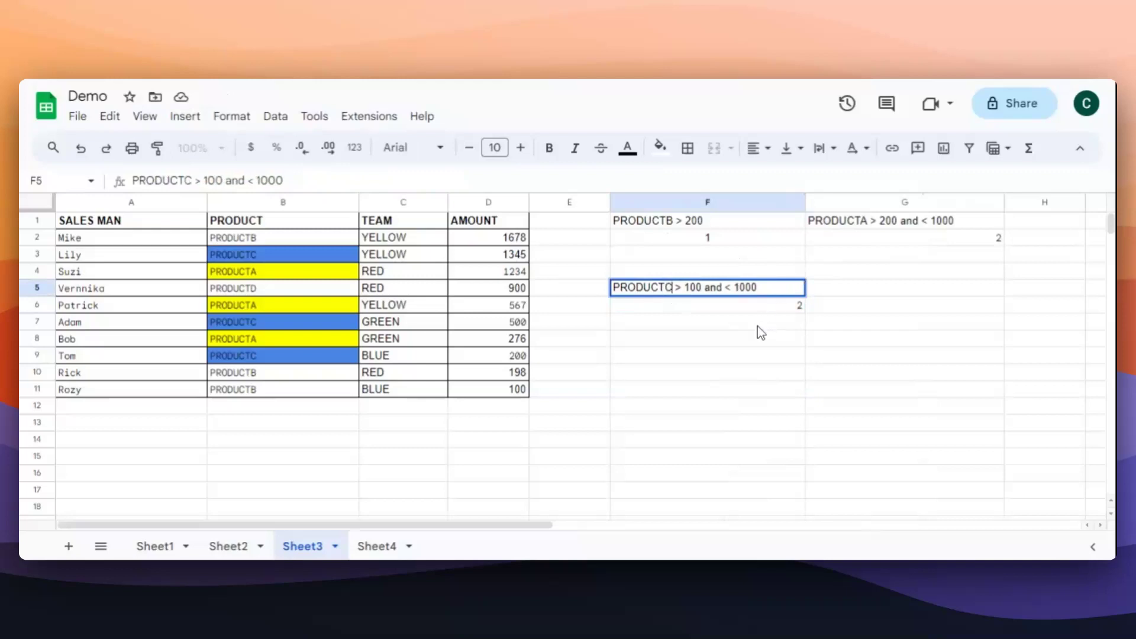
pyautogui.click(761, 322)
# Centre-align the count of 2 in F6
pyautogui.click(768, 310)
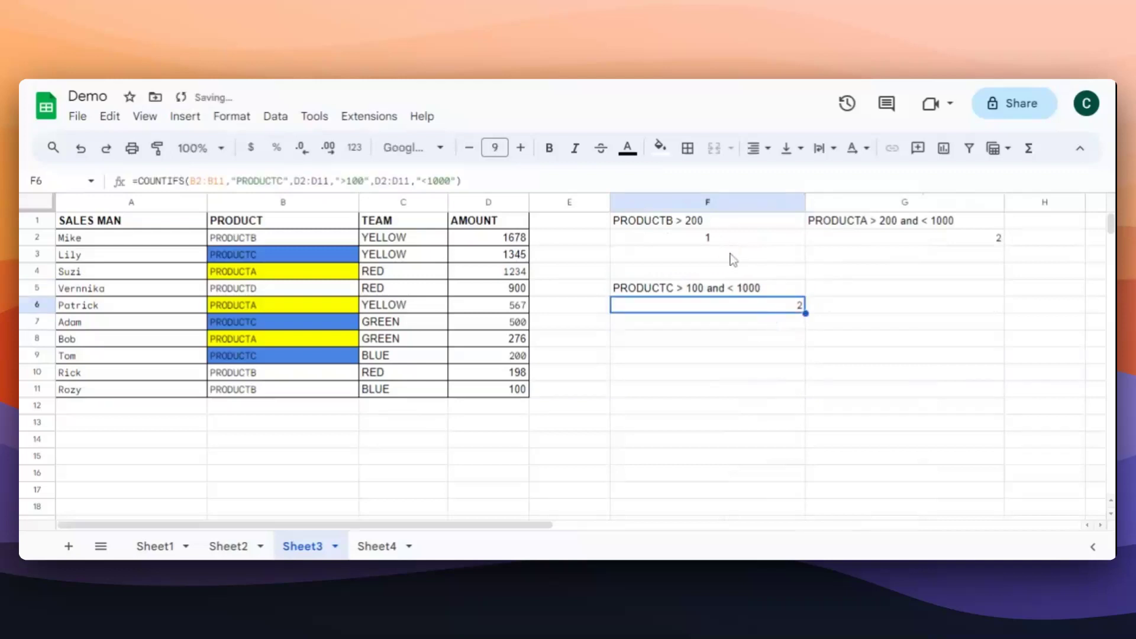
pyautogui.click(766, 158)
pyautogui.click(784, 178)
pyautogui.click(921, 240)
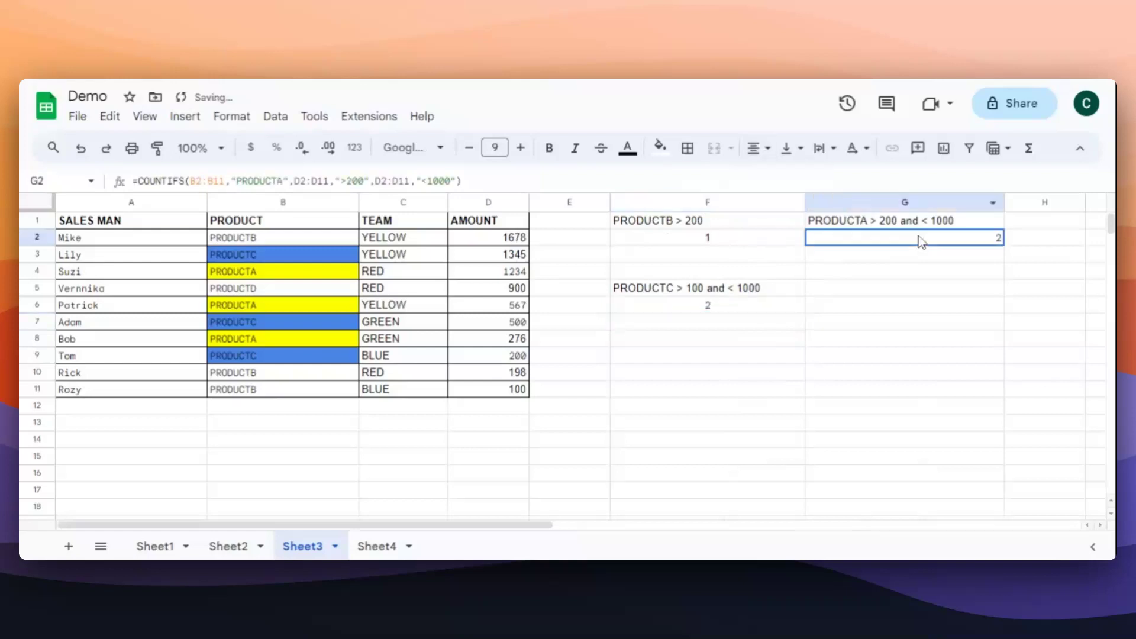
# Centre the G2 count of 2 and check the F5 heading and centred F6 count
pyautogui.click(757, 149)
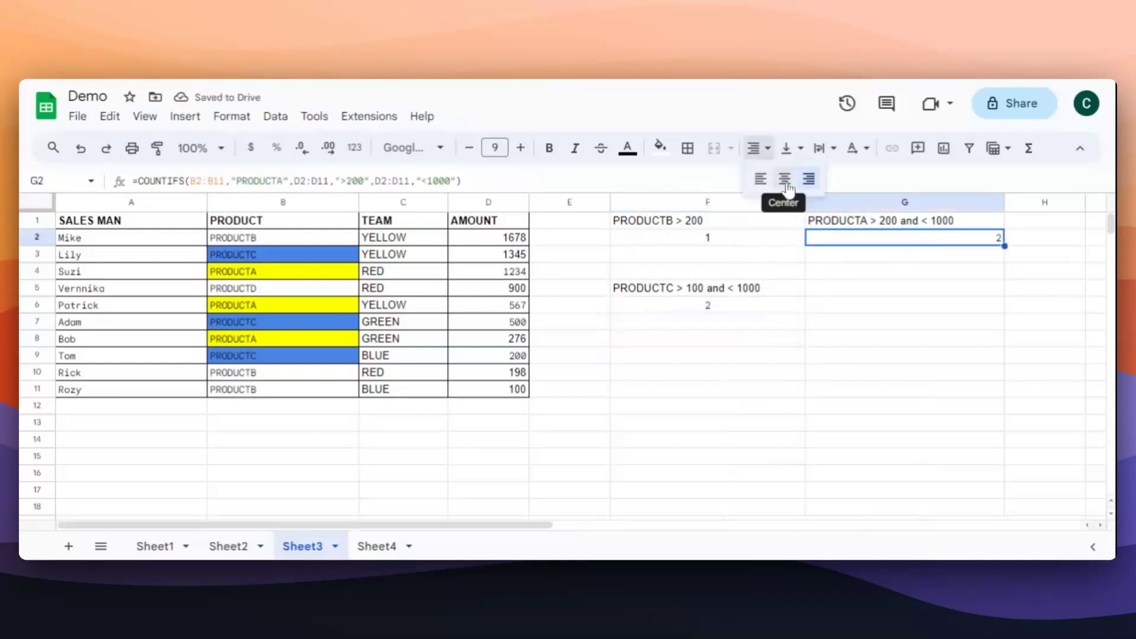
pyautogui.click(785, 178)
pyautogui.click(794, 340)
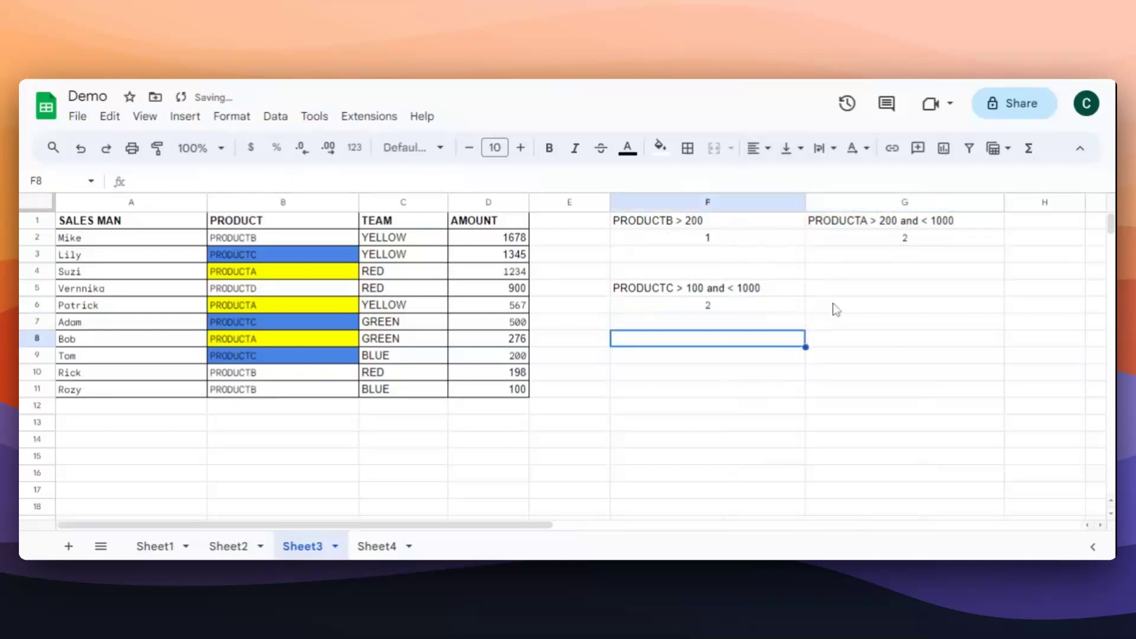
pyautogui.click(672, 411)
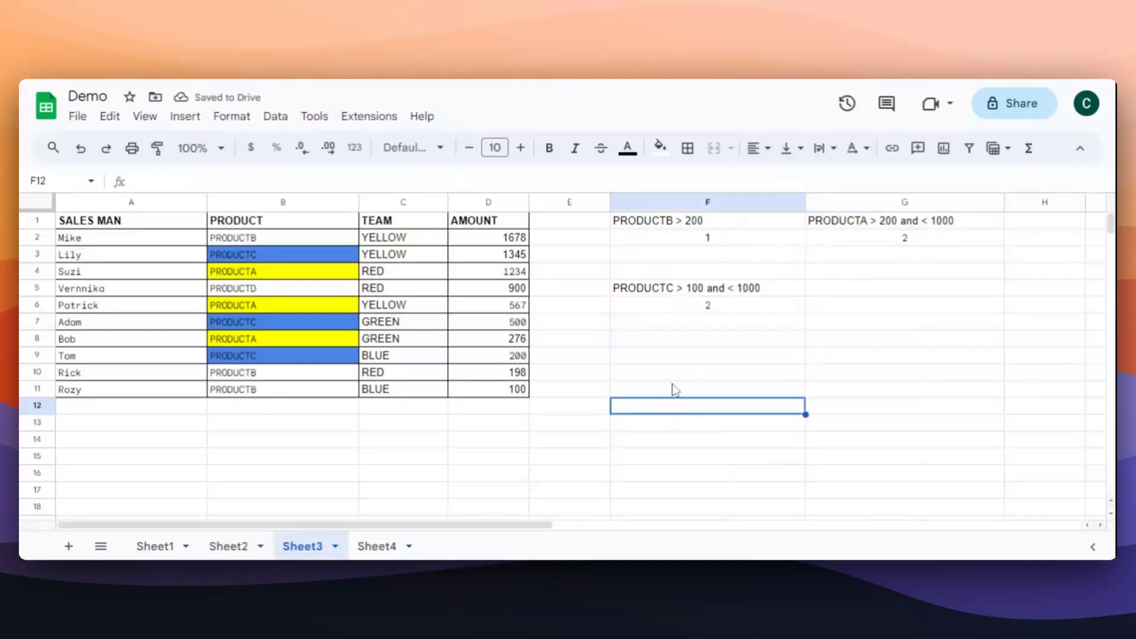
pyautogui.click(715, 290)
pyautogui.click(712, 309)
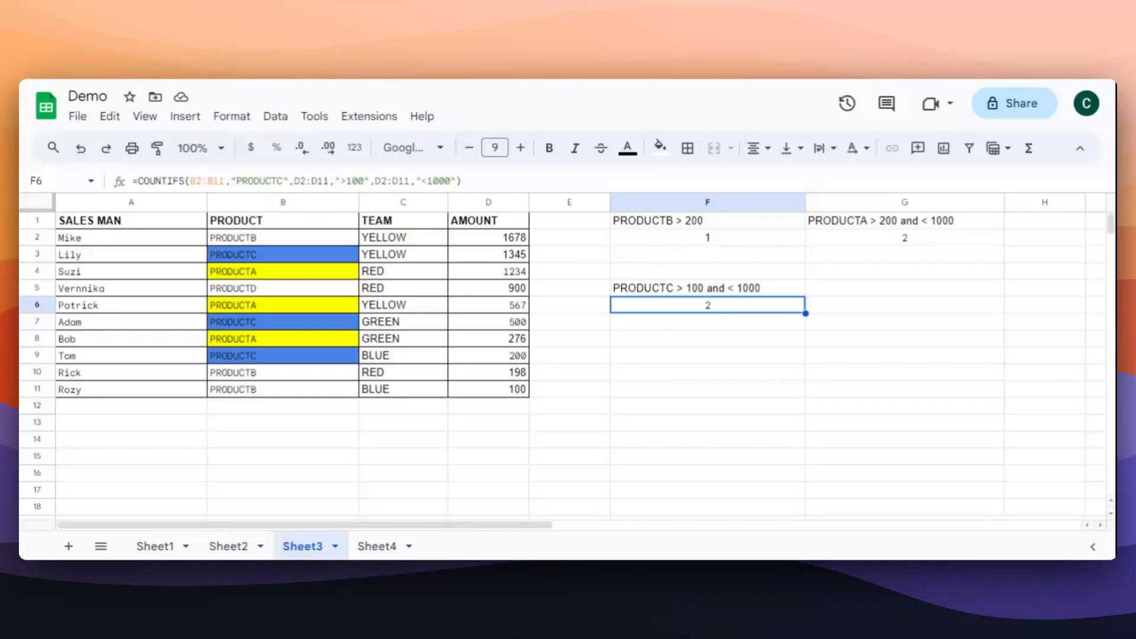
pyautogui.click(664, 341)
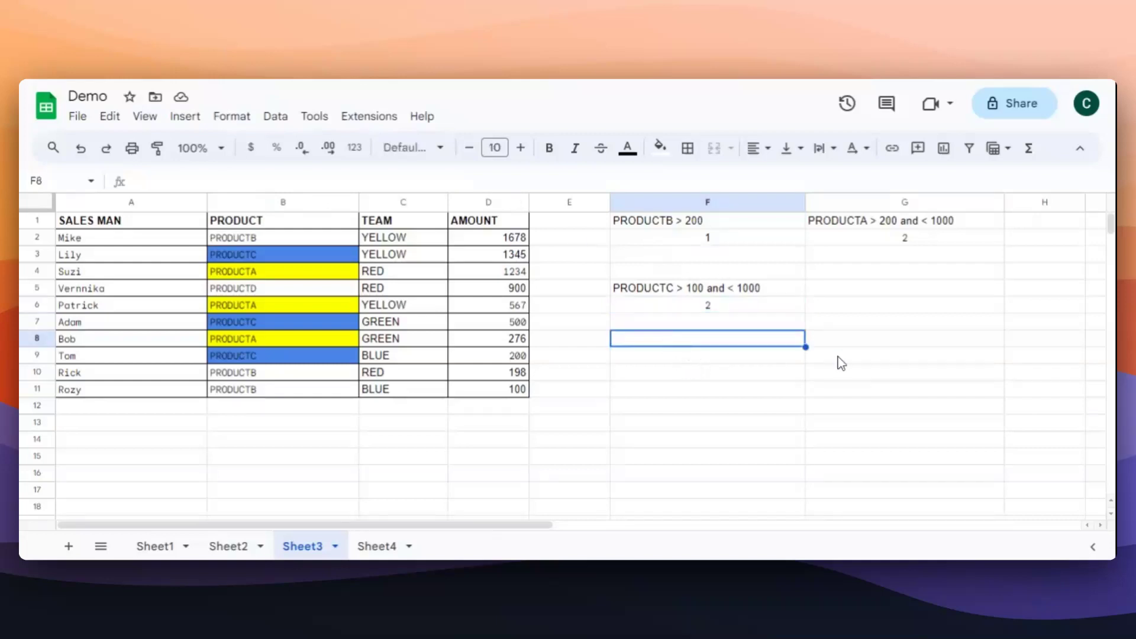
# Begin a =COUNTIF formula in F8 by accepting the function suggestion
pyautogui.write('COUNT')
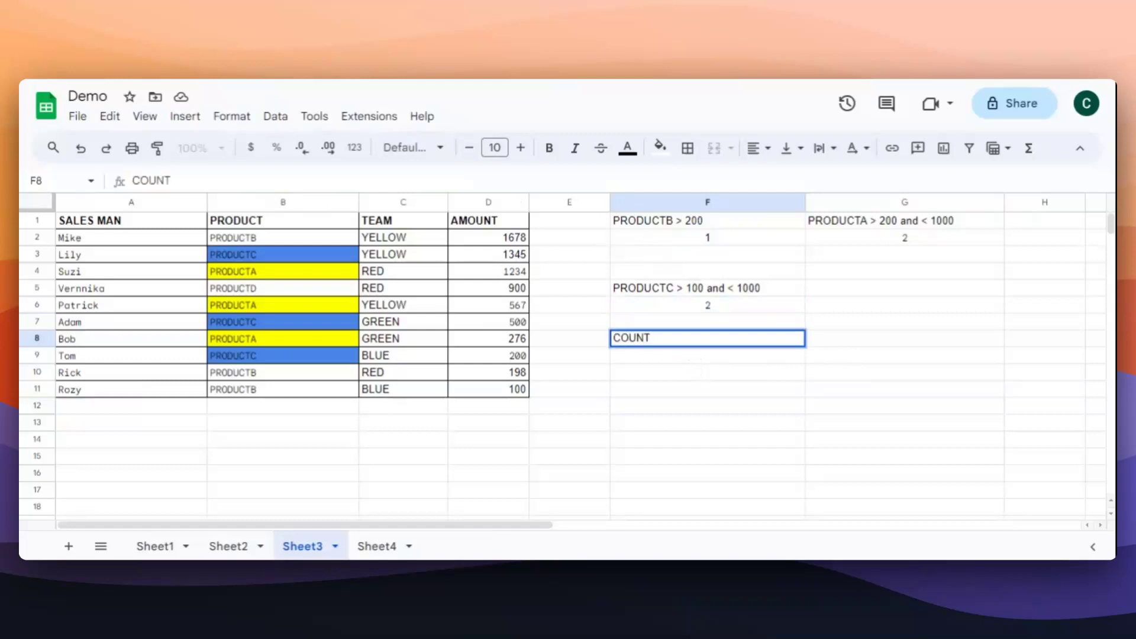
pyautogui.write('IF')
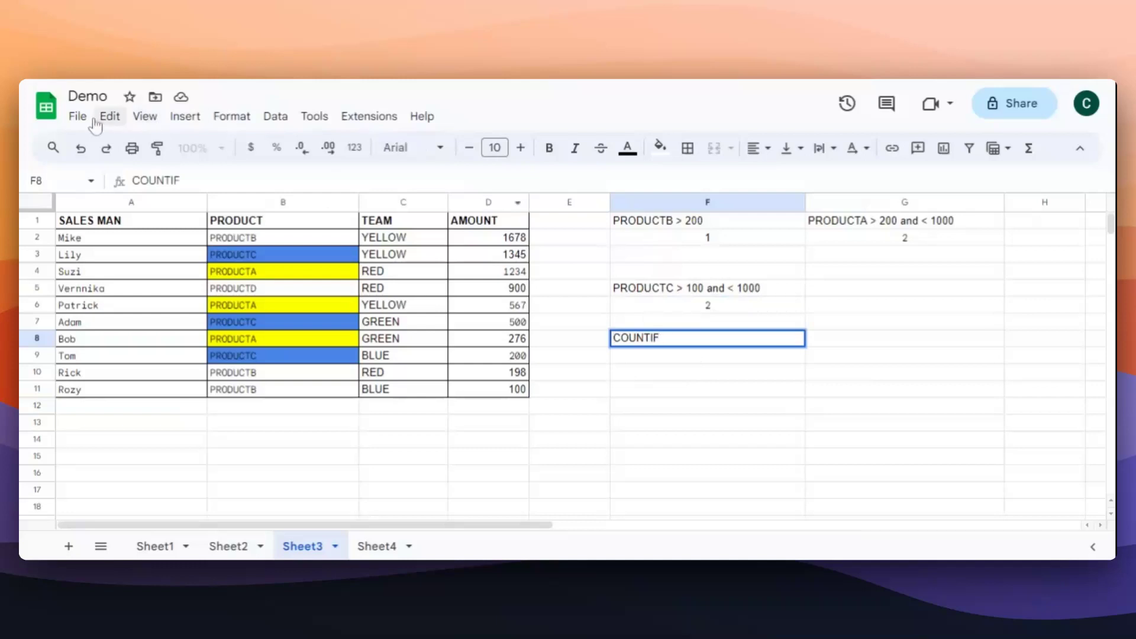
pyautogui.press('Home')
pyautogui.write('=')
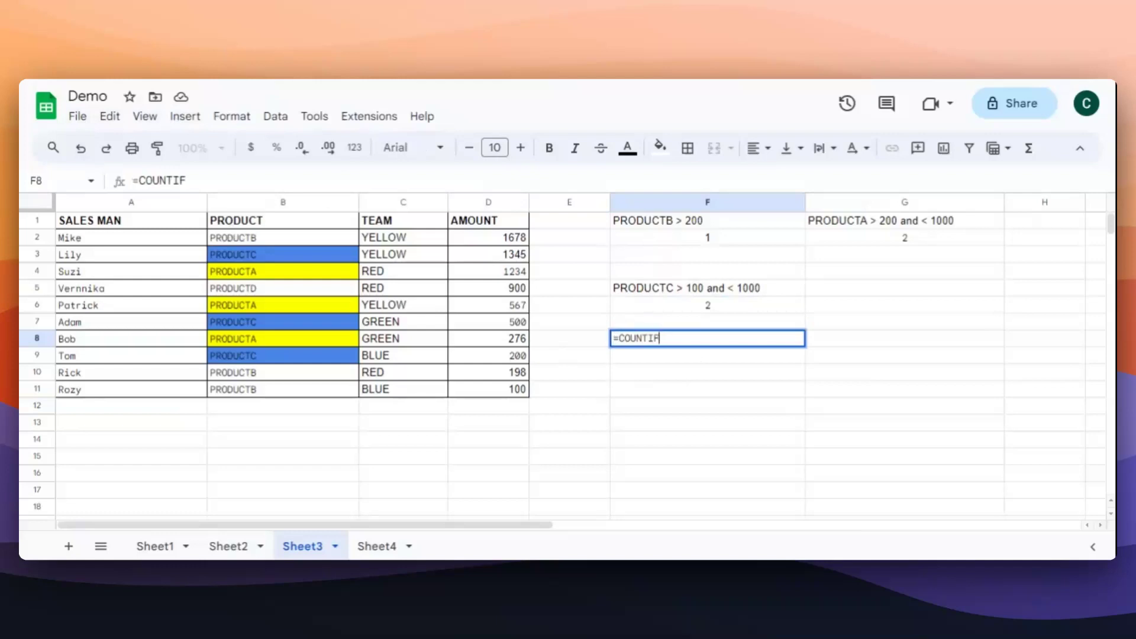
pyautogui.press('End')
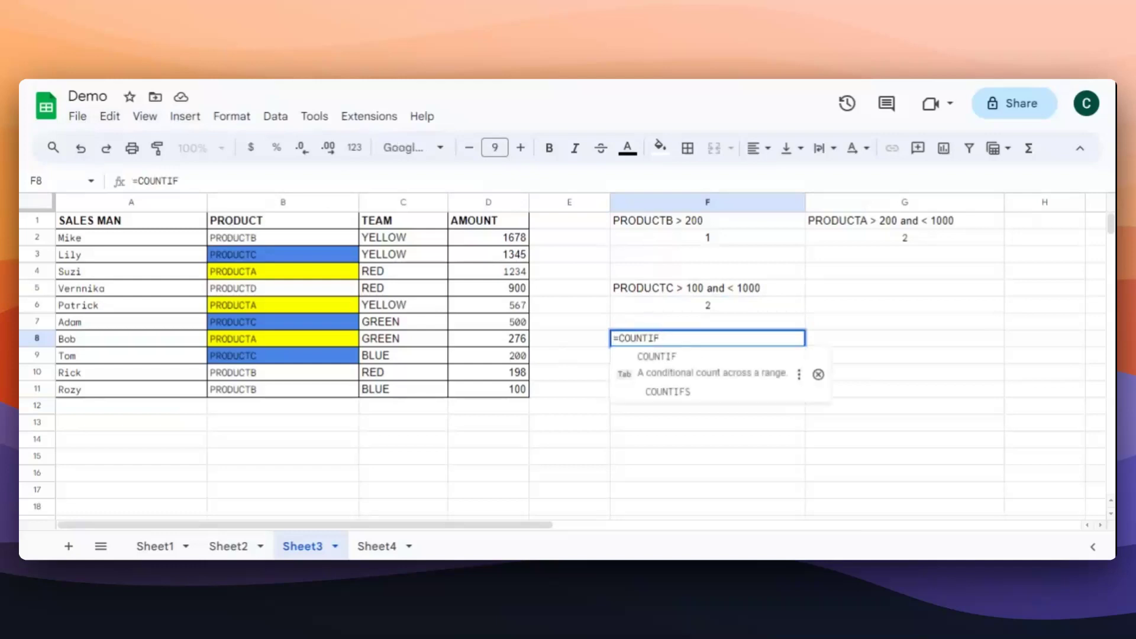
pyautogui.click(658, 373)
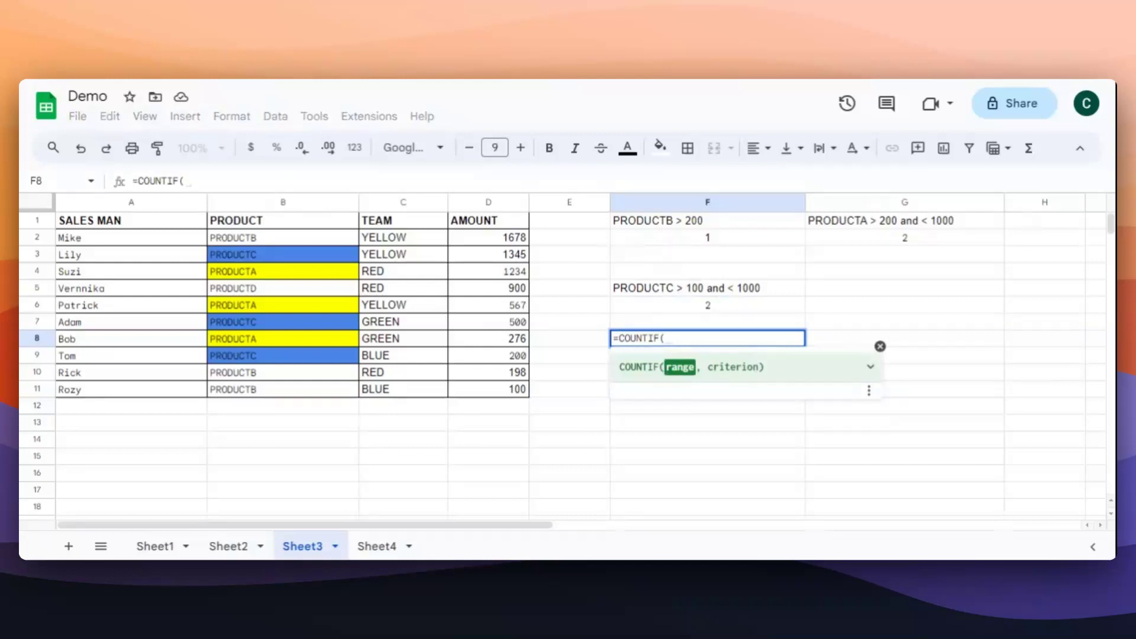
pyautogui.moveTo(759, 367); pyautogui.dragTo(663, 374)
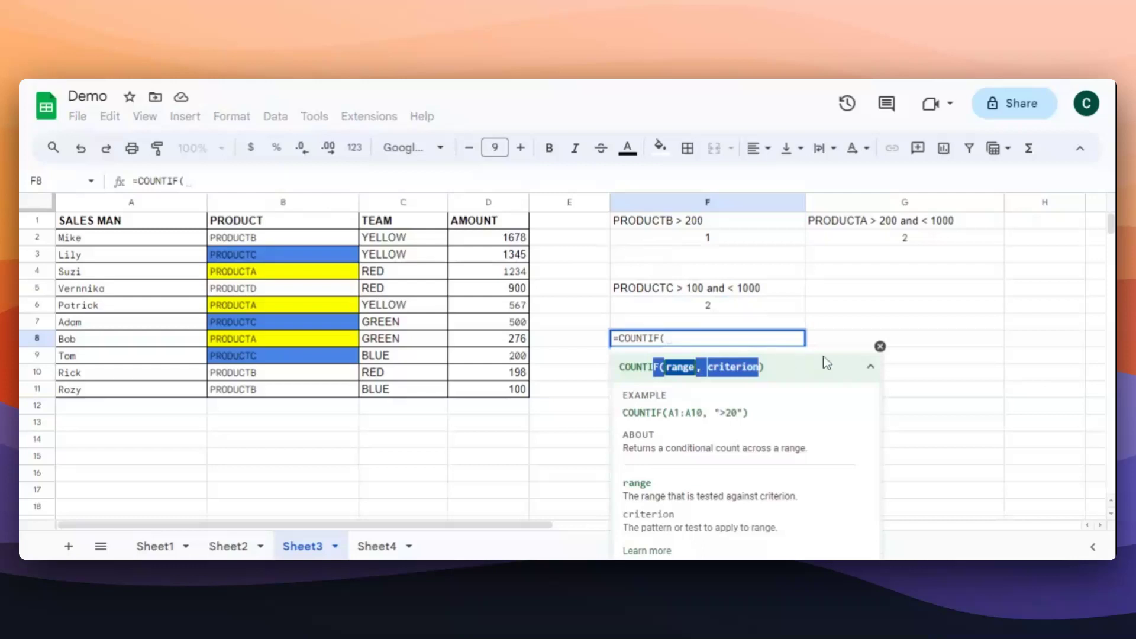
pyautogui.click(627, 339)
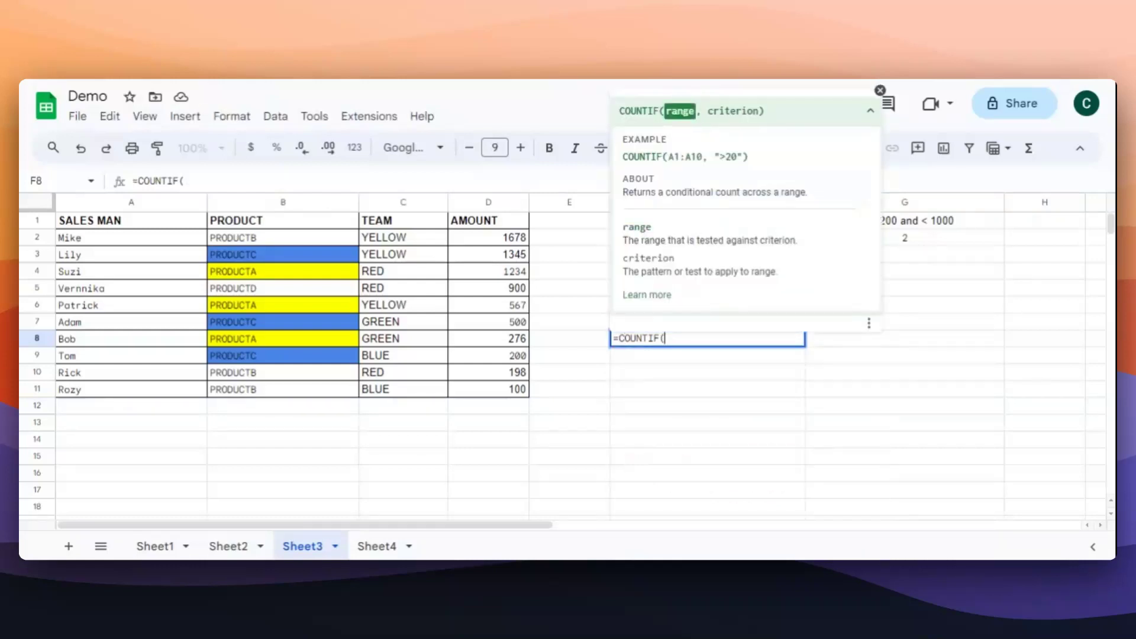
# Complete F8 as =COUNTIF(D2:D11,">500"), returning 5
pyautogui.moveTo(522, 239); pyautogui.dragTo(521, 389)
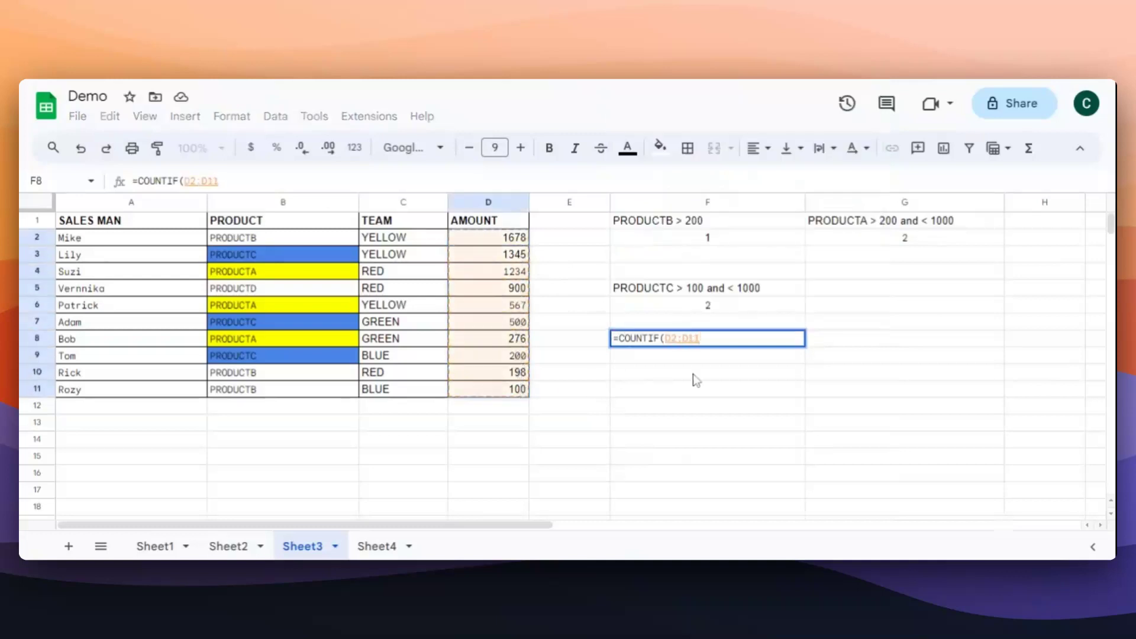
pyautogui.write(',"')
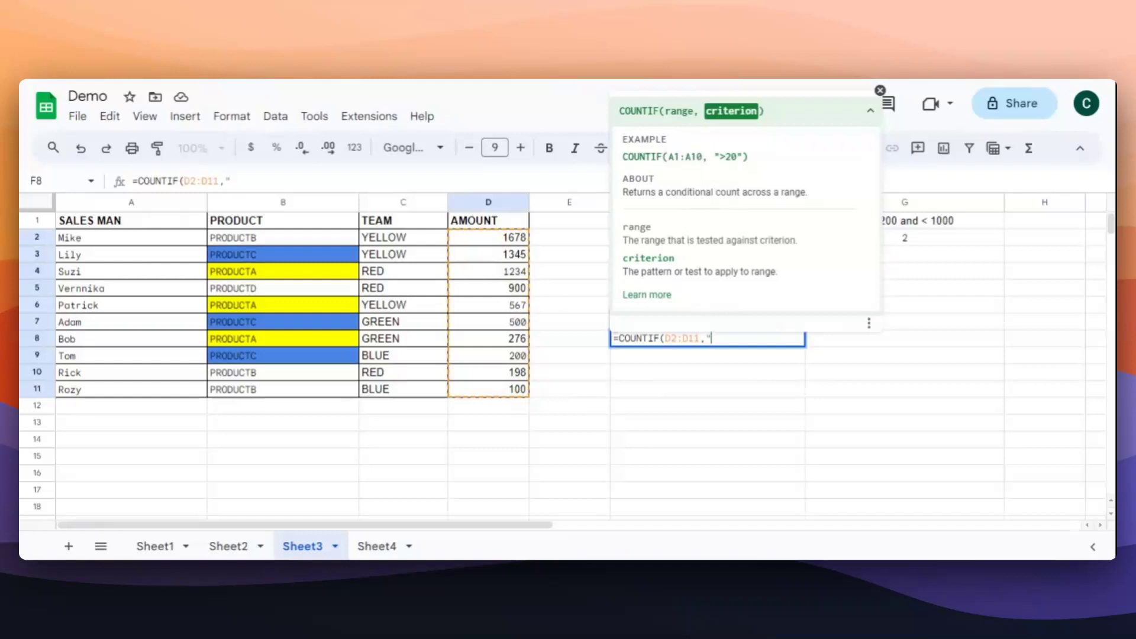
pyautogui.write('>500")')
pyautogui.press('Return')
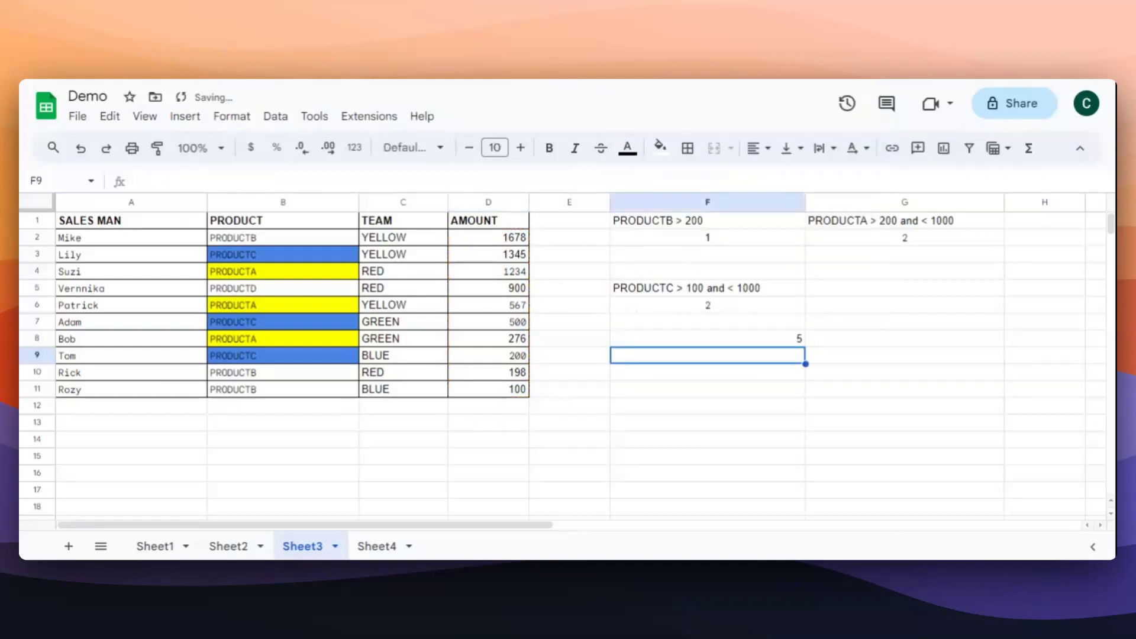
pyautogui.click(792, 342)
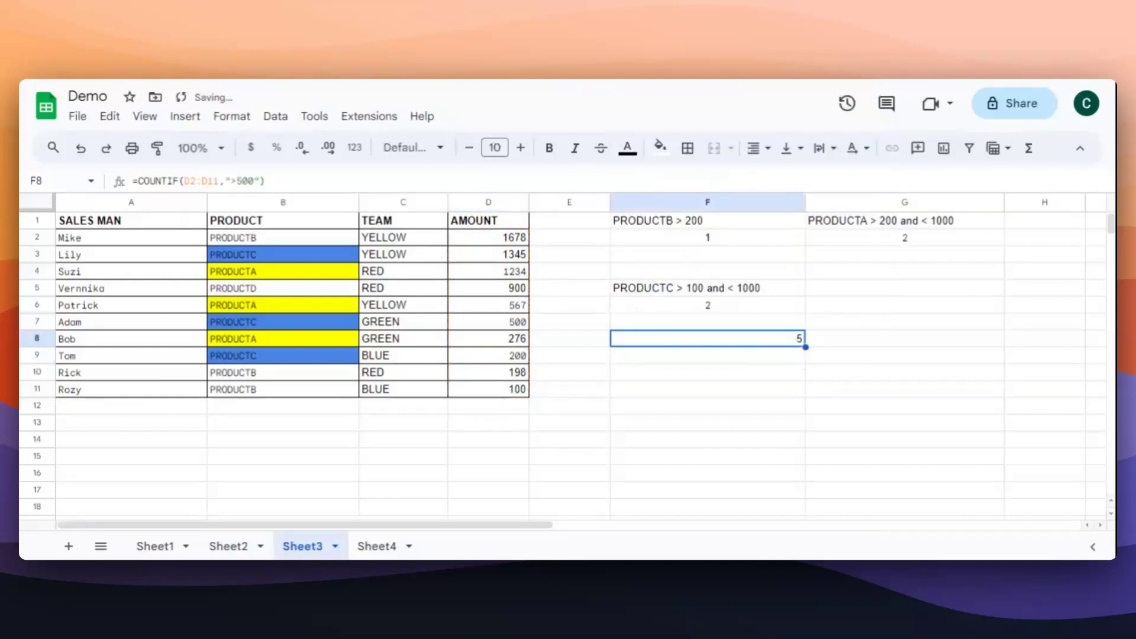